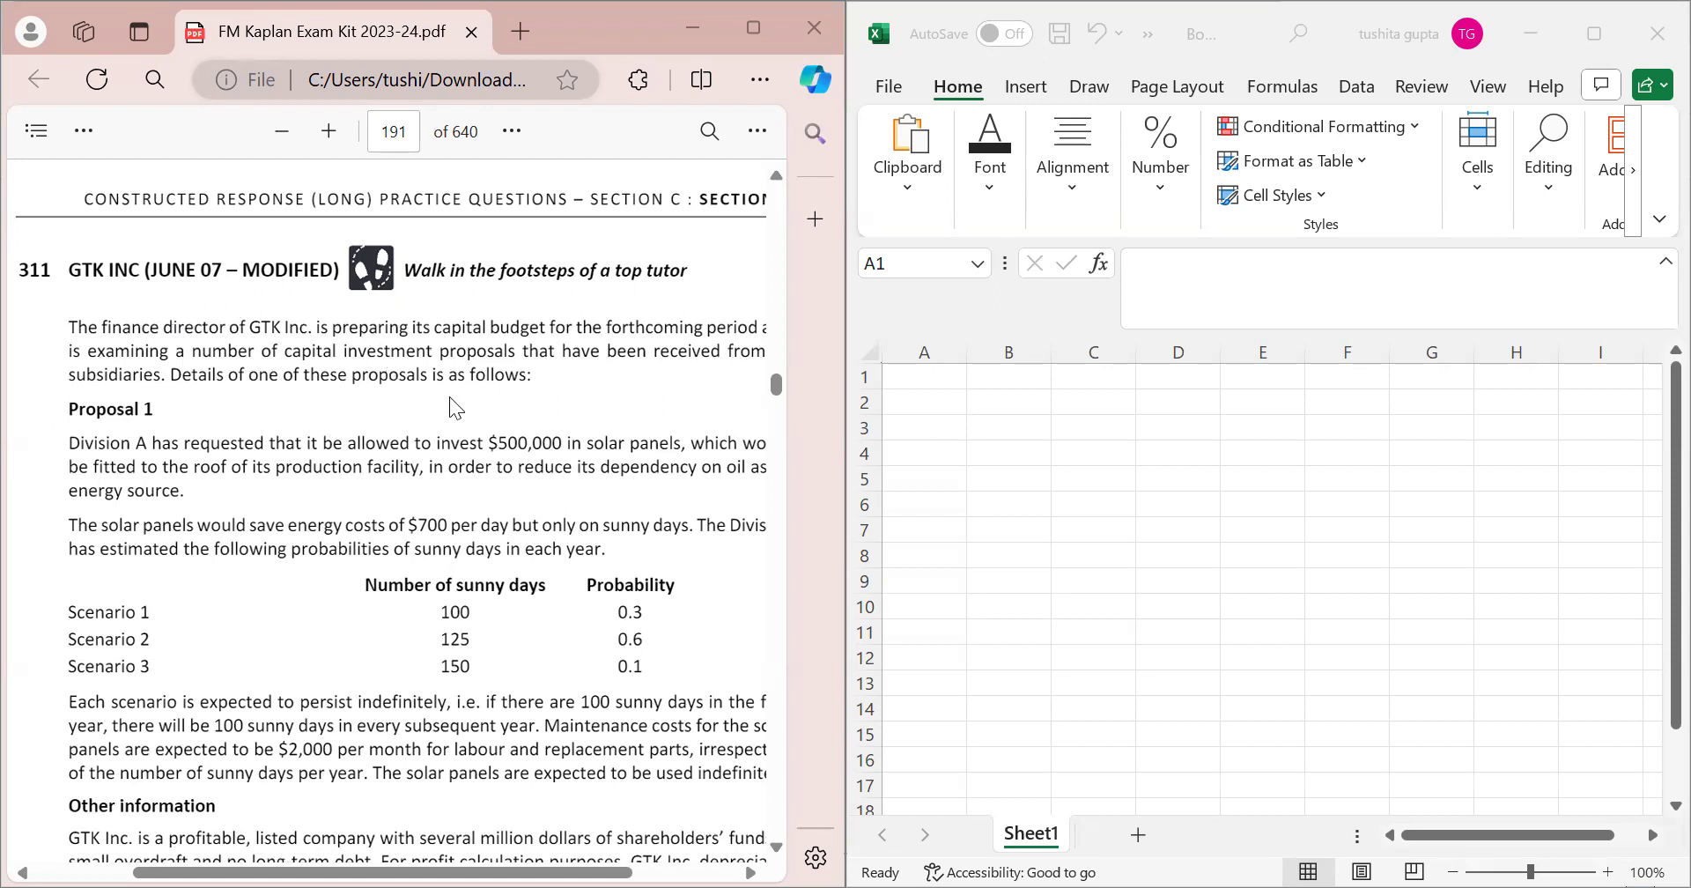
Scroll the GTK Inc. solar panel PDF page to read the Other information and Required parts (a) and (b).
{"action": "scroll", "coordinate": [449, 397], "scroll_direction": "down", "scroll_amount": 7}
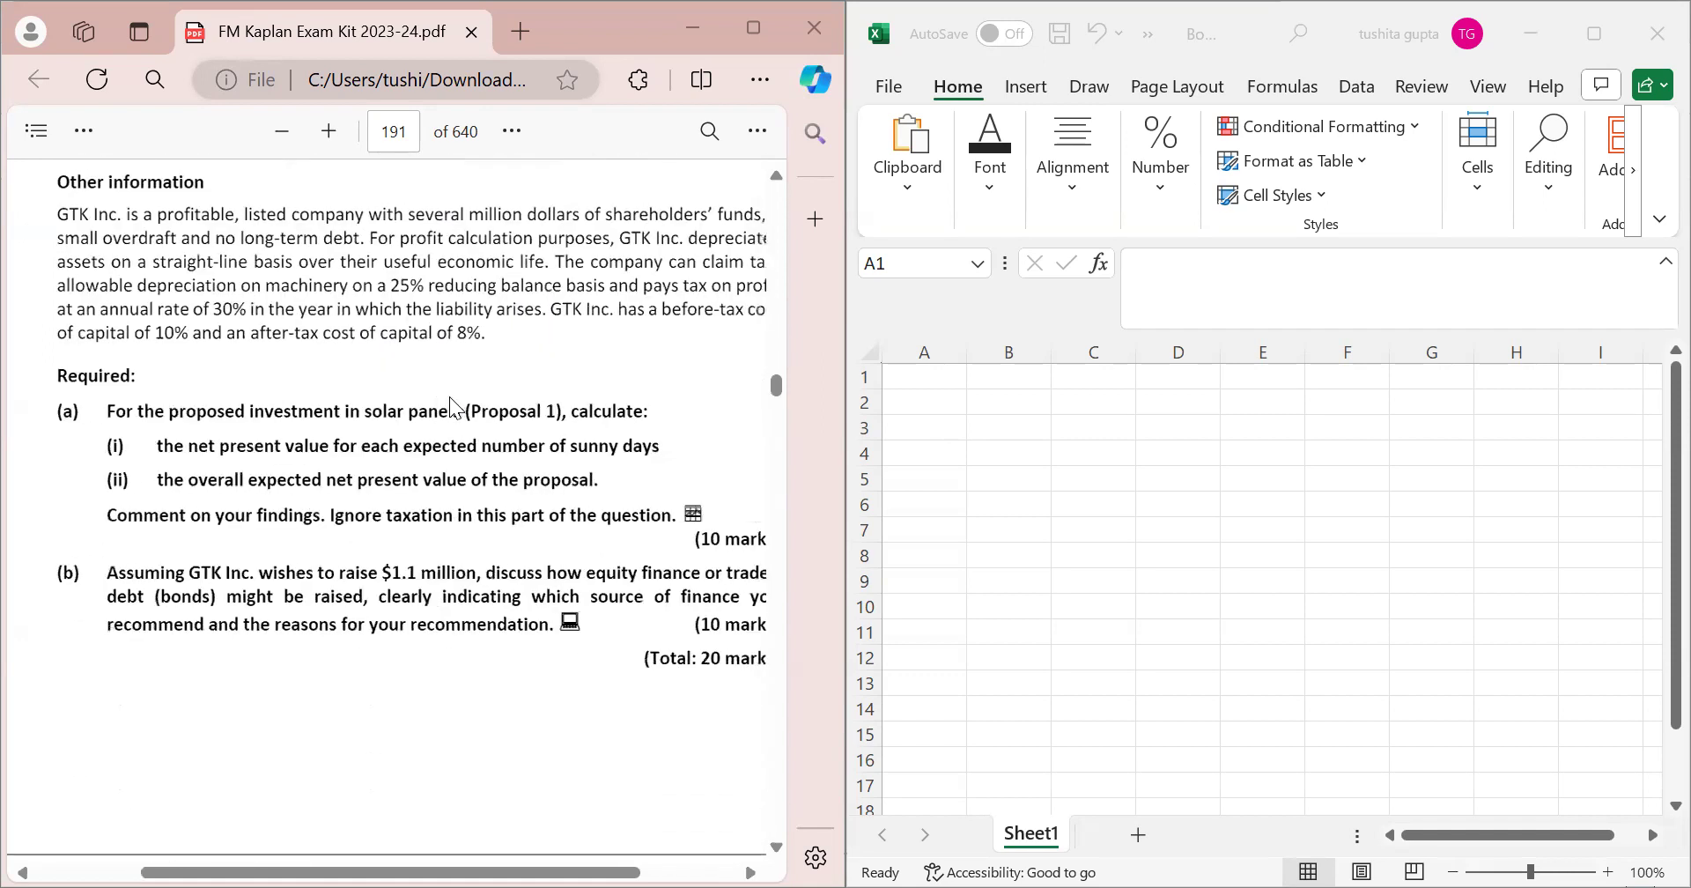
{"action": "scroll", "coordinate": [449, 397], "scroll_direction": "left", "scroll_amount": 1}
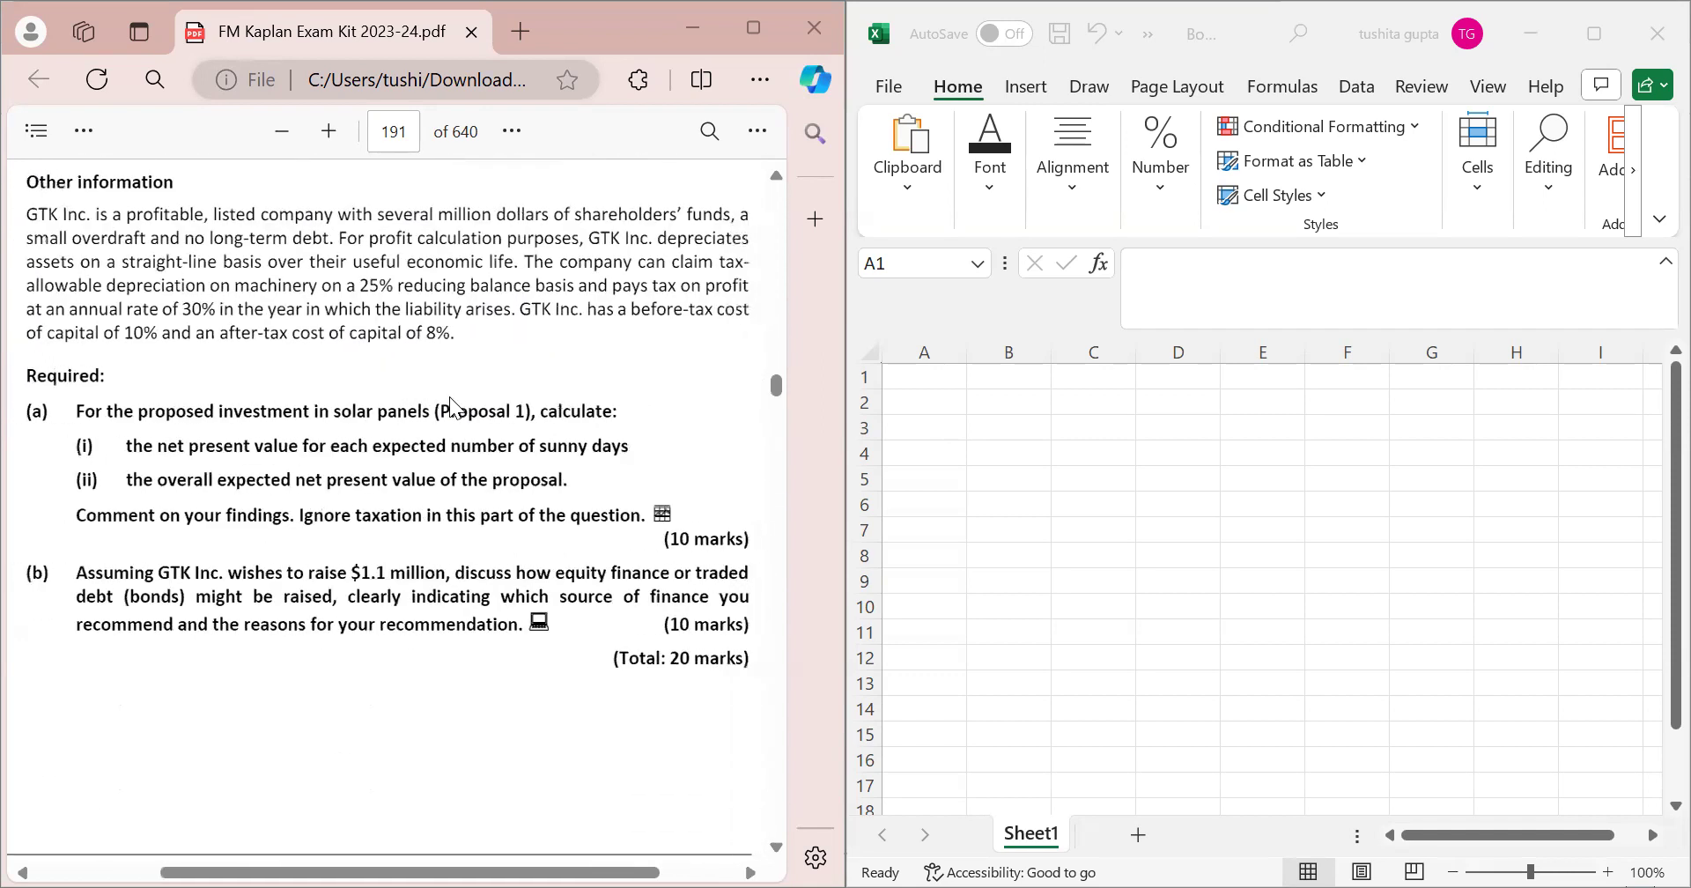
{"action": "scroll", "coordinate": [449, 397], "scroll_direction": "up", "scroll_amount": 1}
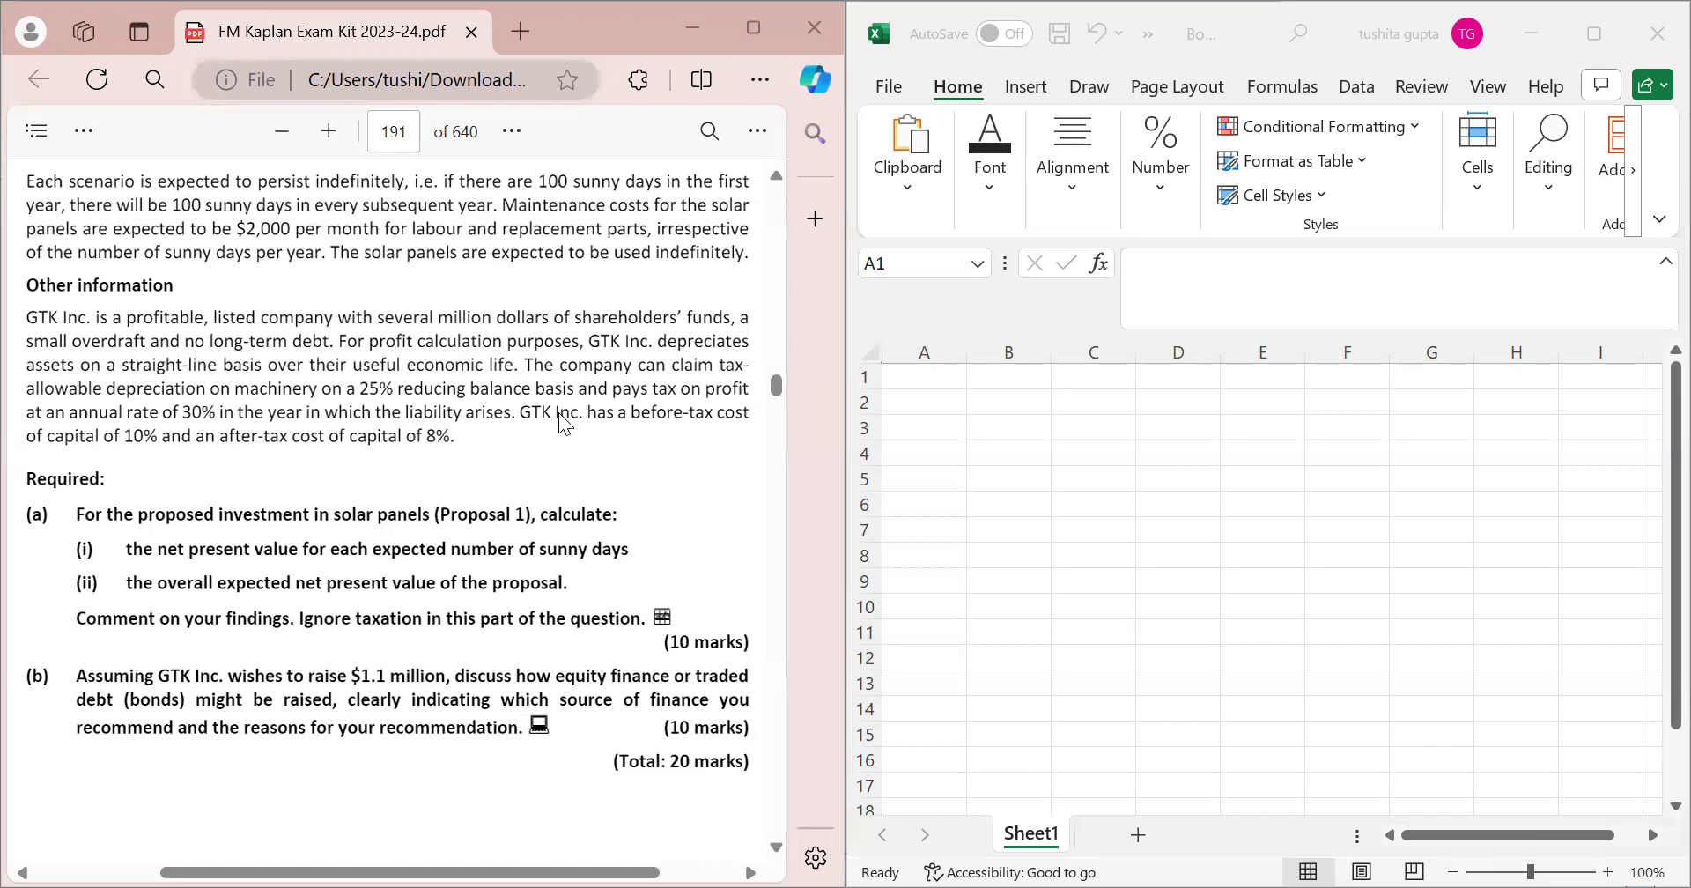
Scroll the PDF to show Proposal 1's Scenario 1–3 sunny-days and probability table.
{"action": "scroll", "coordinate": [563, 425], "scroll_direction": "up", "scroll_amount": 5}
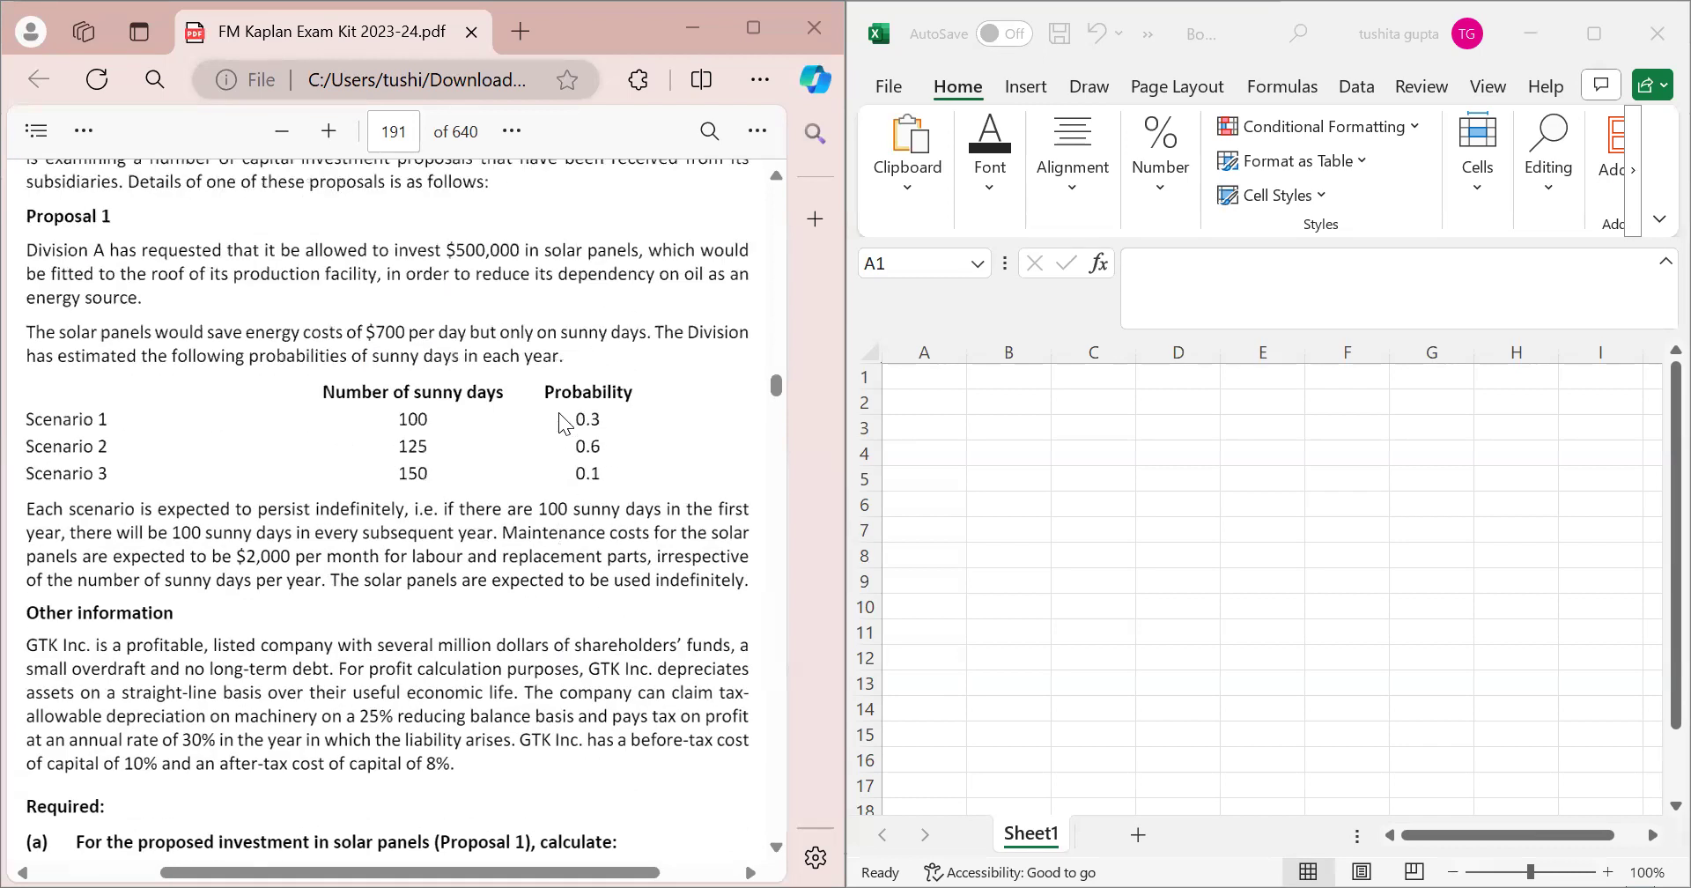
{"action": "scroll", "coordinate": [559, 412], "scroll_direction": "up", "scroll_amount": 1}
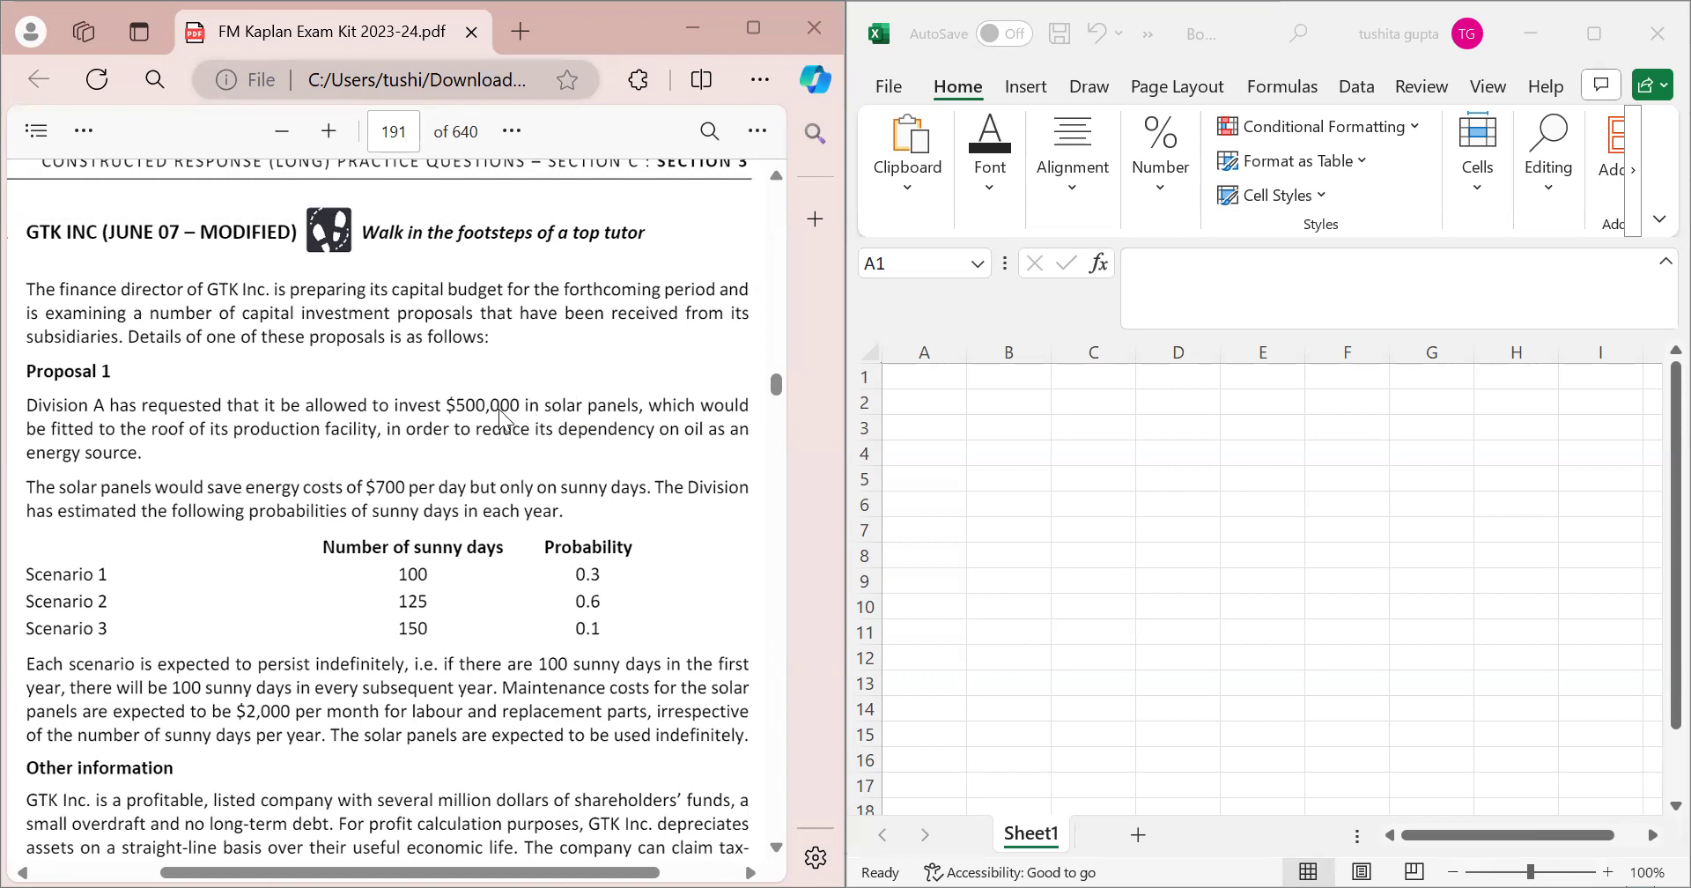
{"action": "scroll", "coordinate": [397, 557], "scroll_direction": "down", "scroll_amount": 2}
{"action": "scroll", "coordinate": [396, 556], "scroll_direction": "down", "scroll_amount": 2}
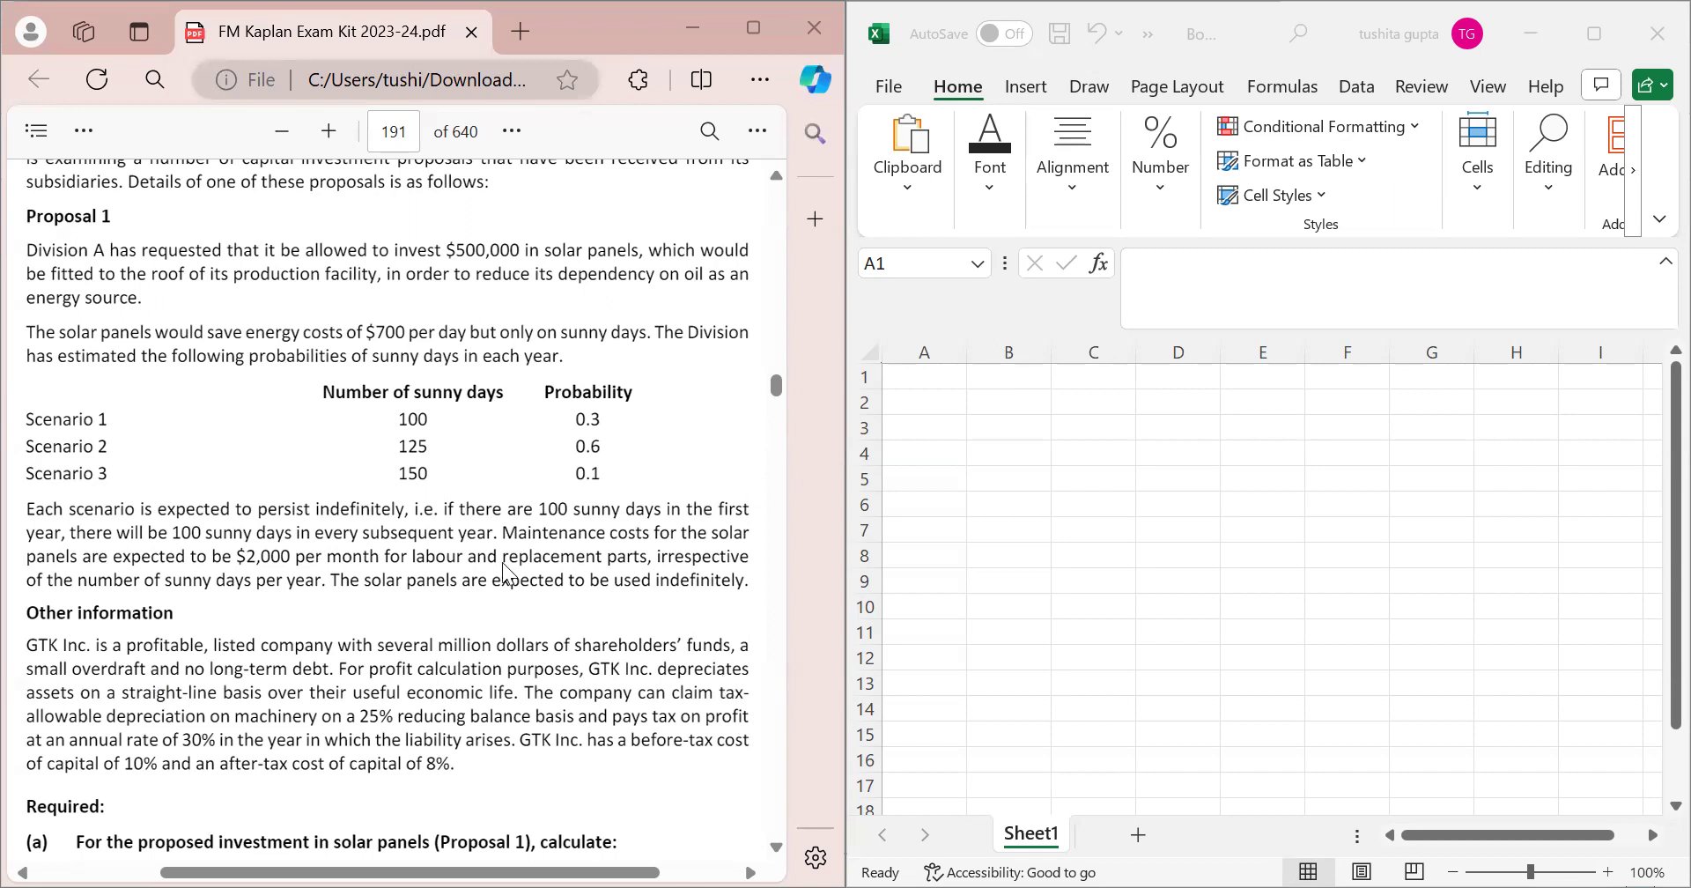
Enter the headings Scenario 1, Scen 2 and Scen 3 across B2:D2.
{"action": "scroll", "coordinate": [185, 643], "scroll_direction": "down", "scroll_amount": 3}
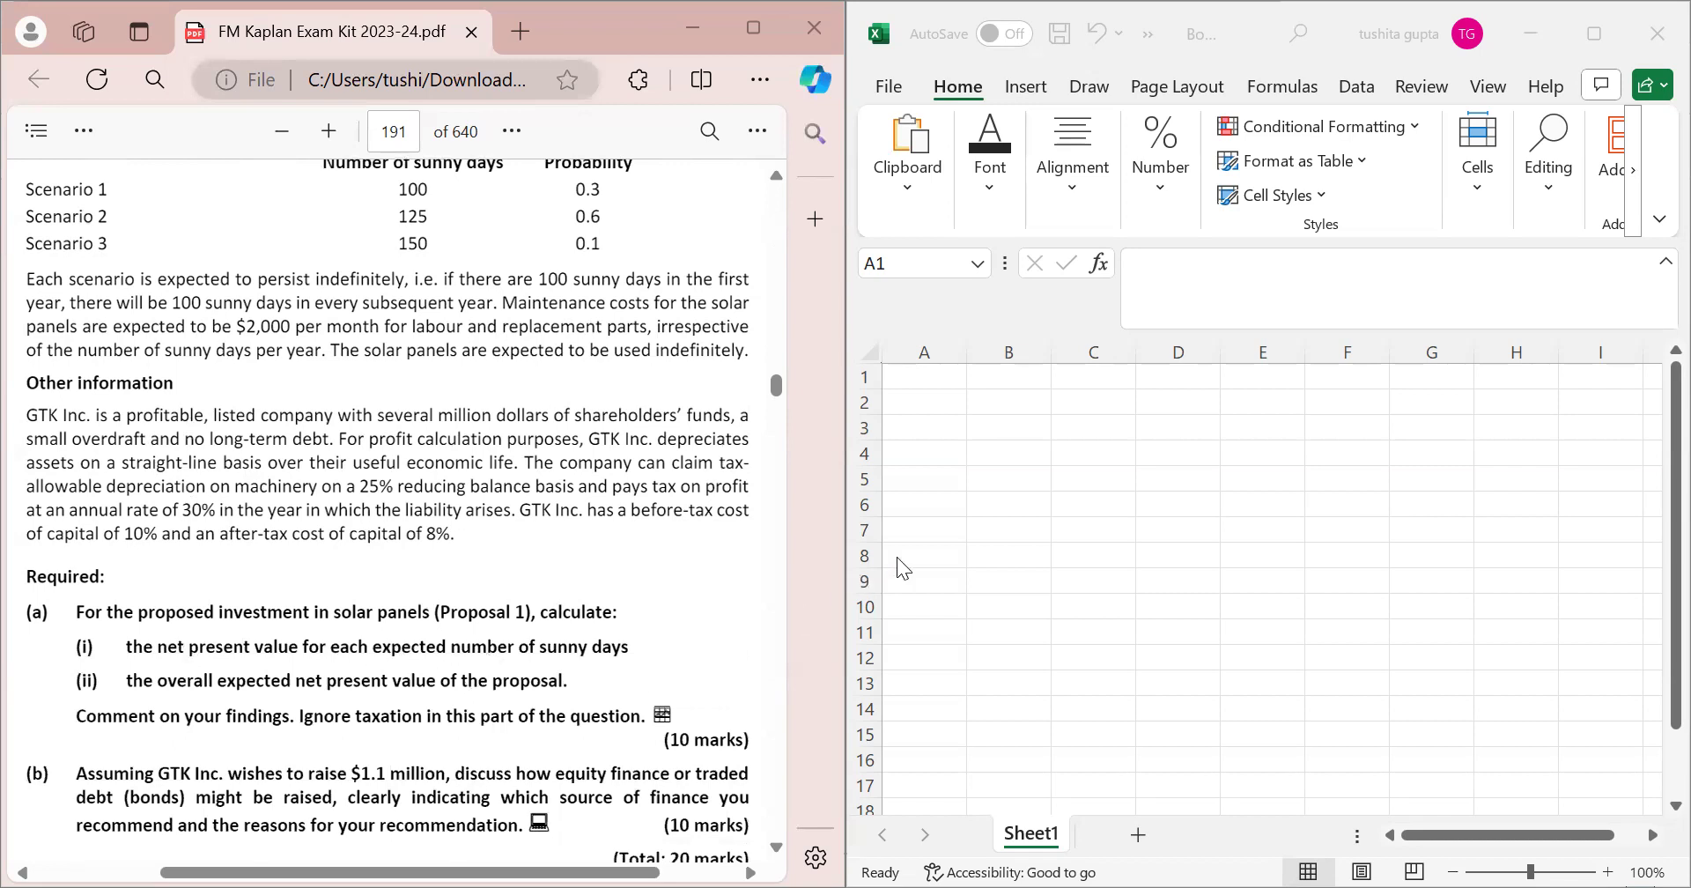
{"action": "left_click", "coordinate": [919, 517]}
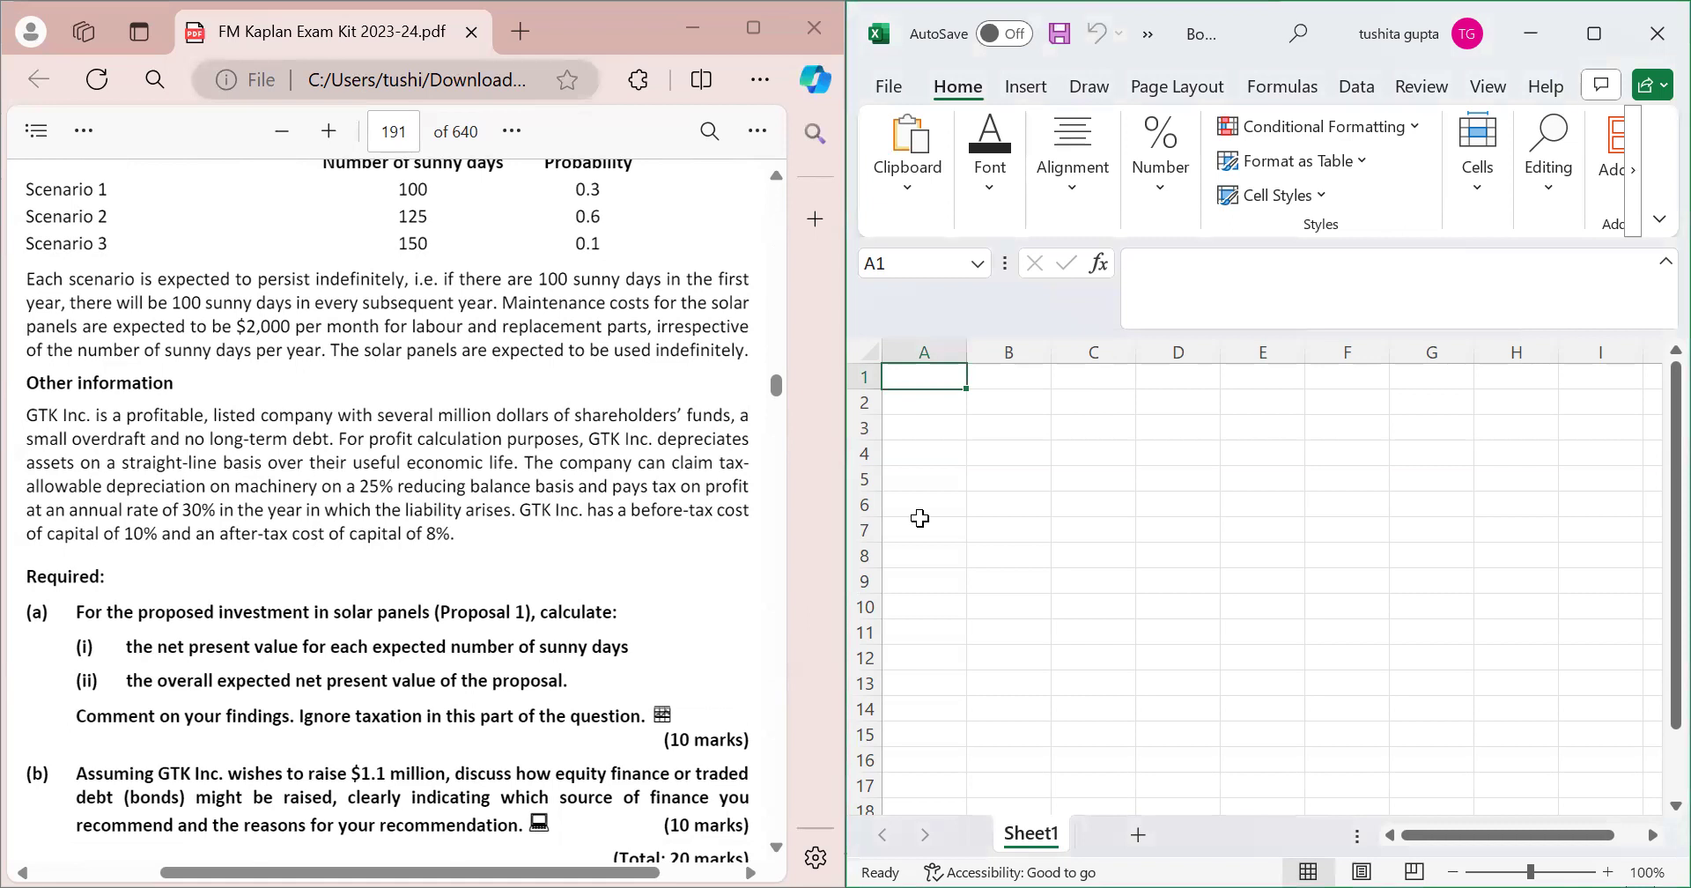
{"action": "left_click", "coordinate": [1031, 409]}
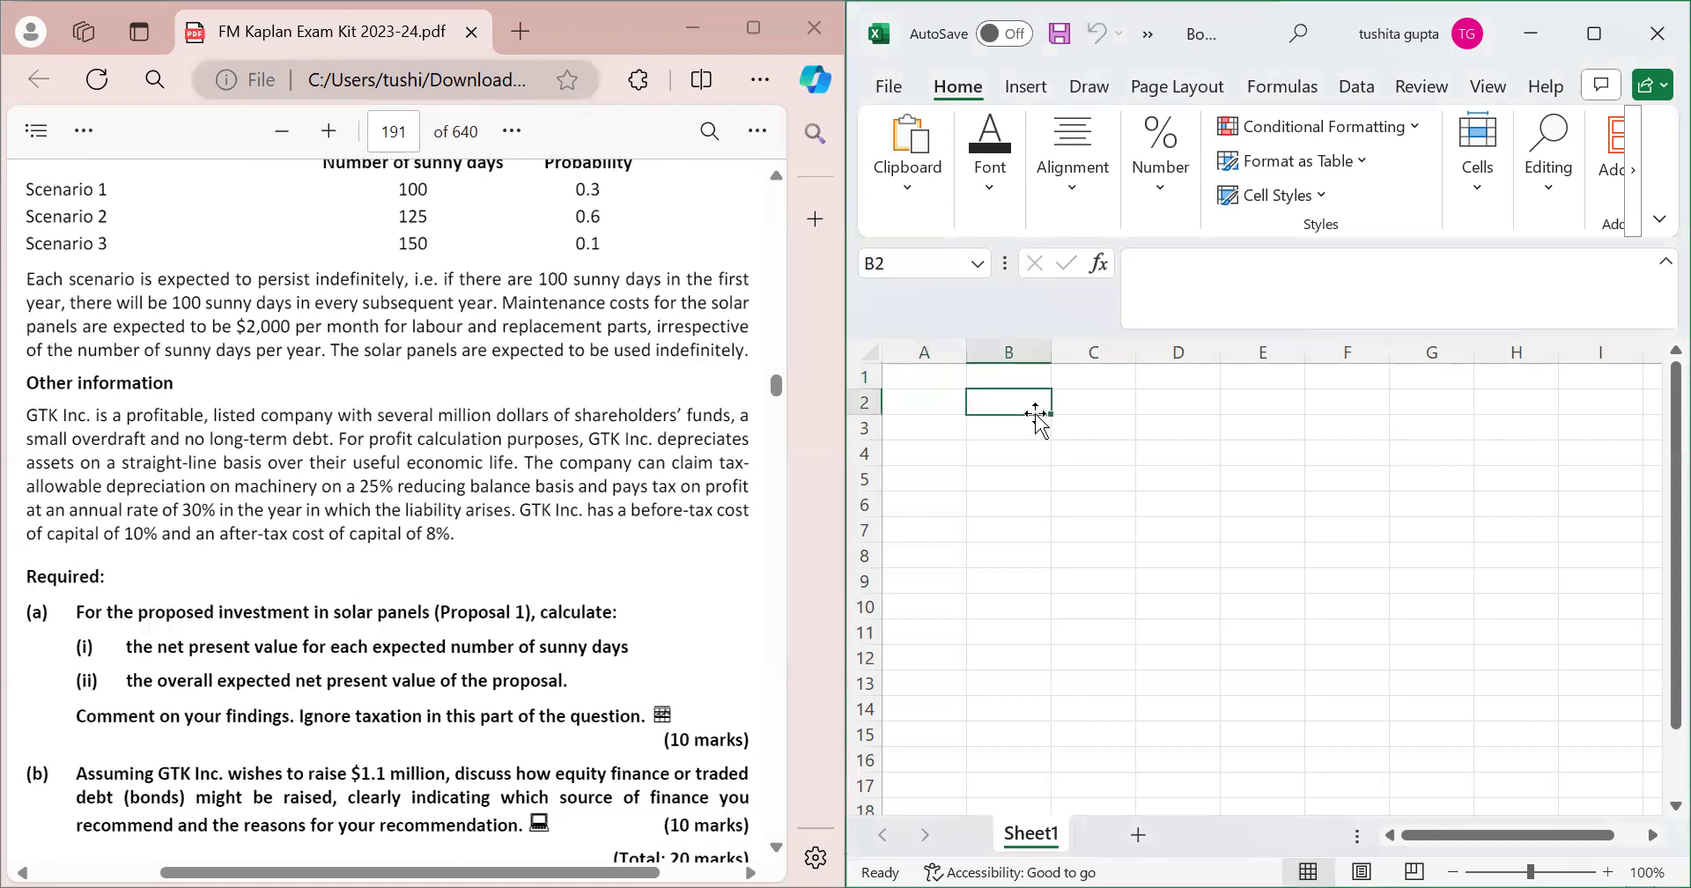
{"action": "type", "text": "Scen"}
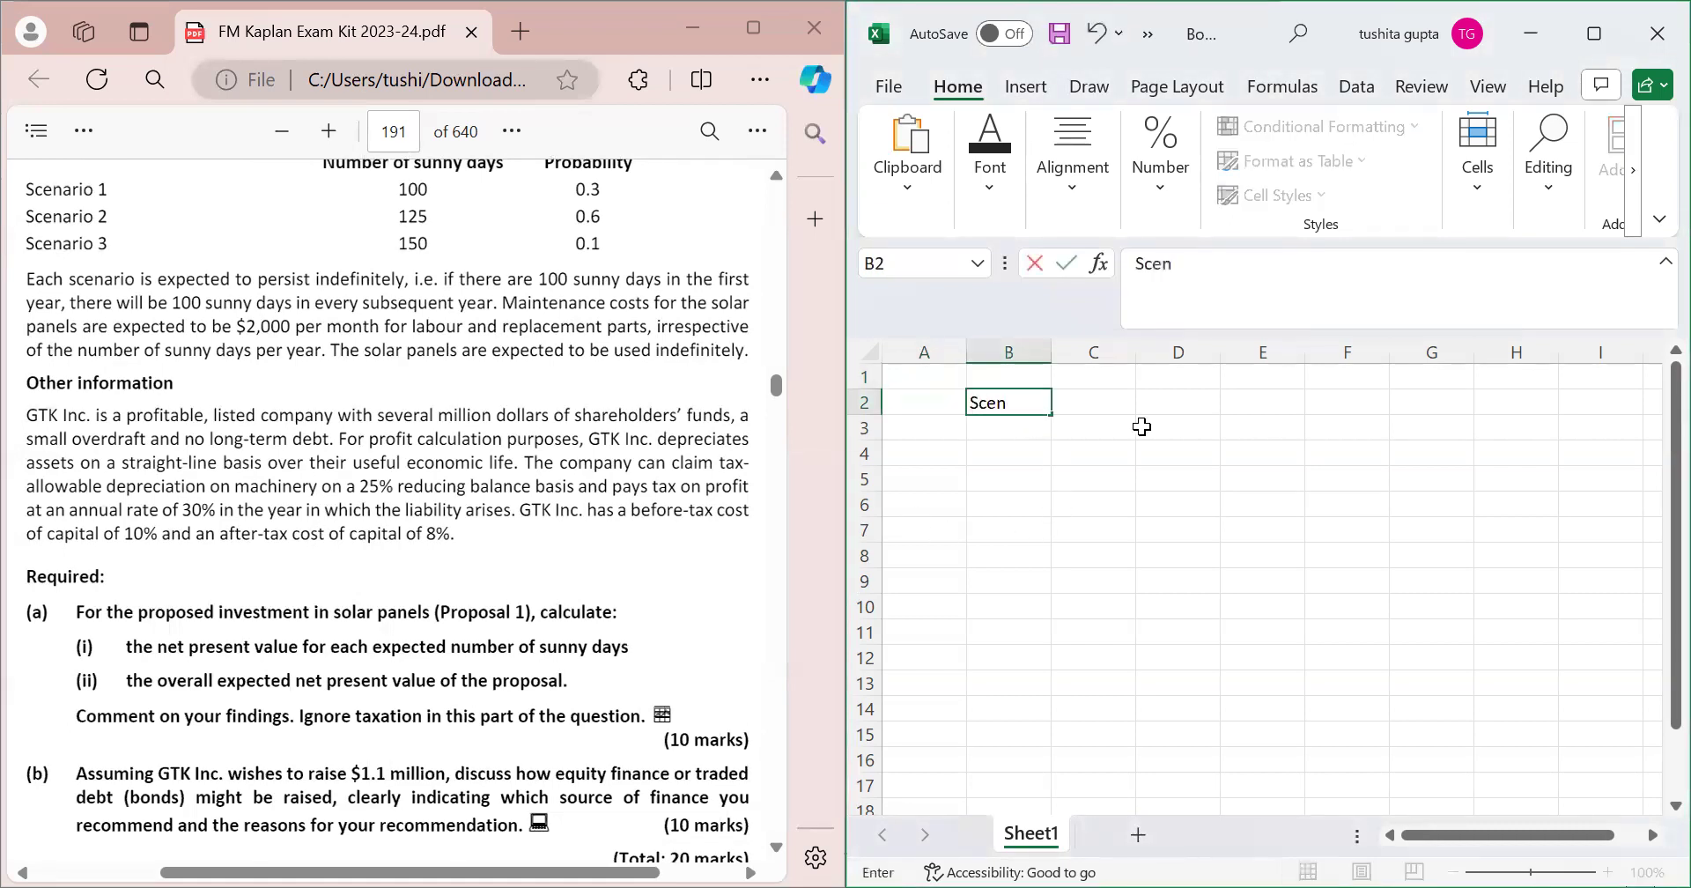
{"action": "type", "text": "ario 1"}
{"action": "key", "text": "Tab"}
{"action": "type", "text": "Scen 2"}
{"action": "key", "text": "Tab"}
{"action": "type", "text": "Scen 3"}
{"action": "key", "text": "Return"}
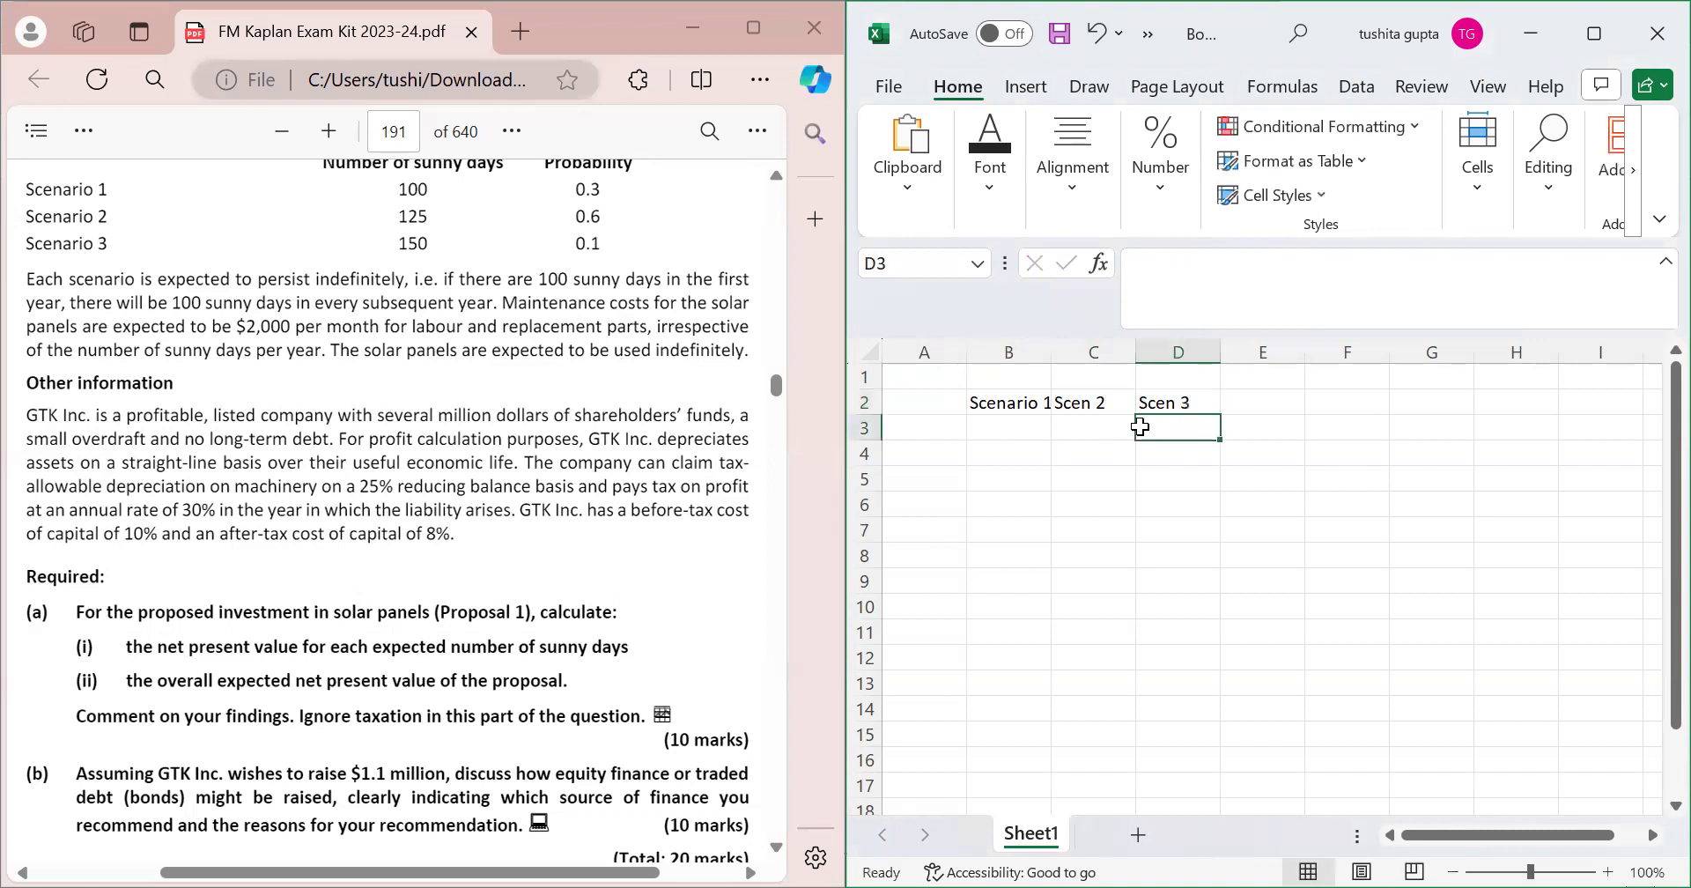
Label A3 'No of sunny days', widen column A, and enter 100, 125, 150 in B3:D3.
{"action": "left_click", "coordinate": [940, 428]}
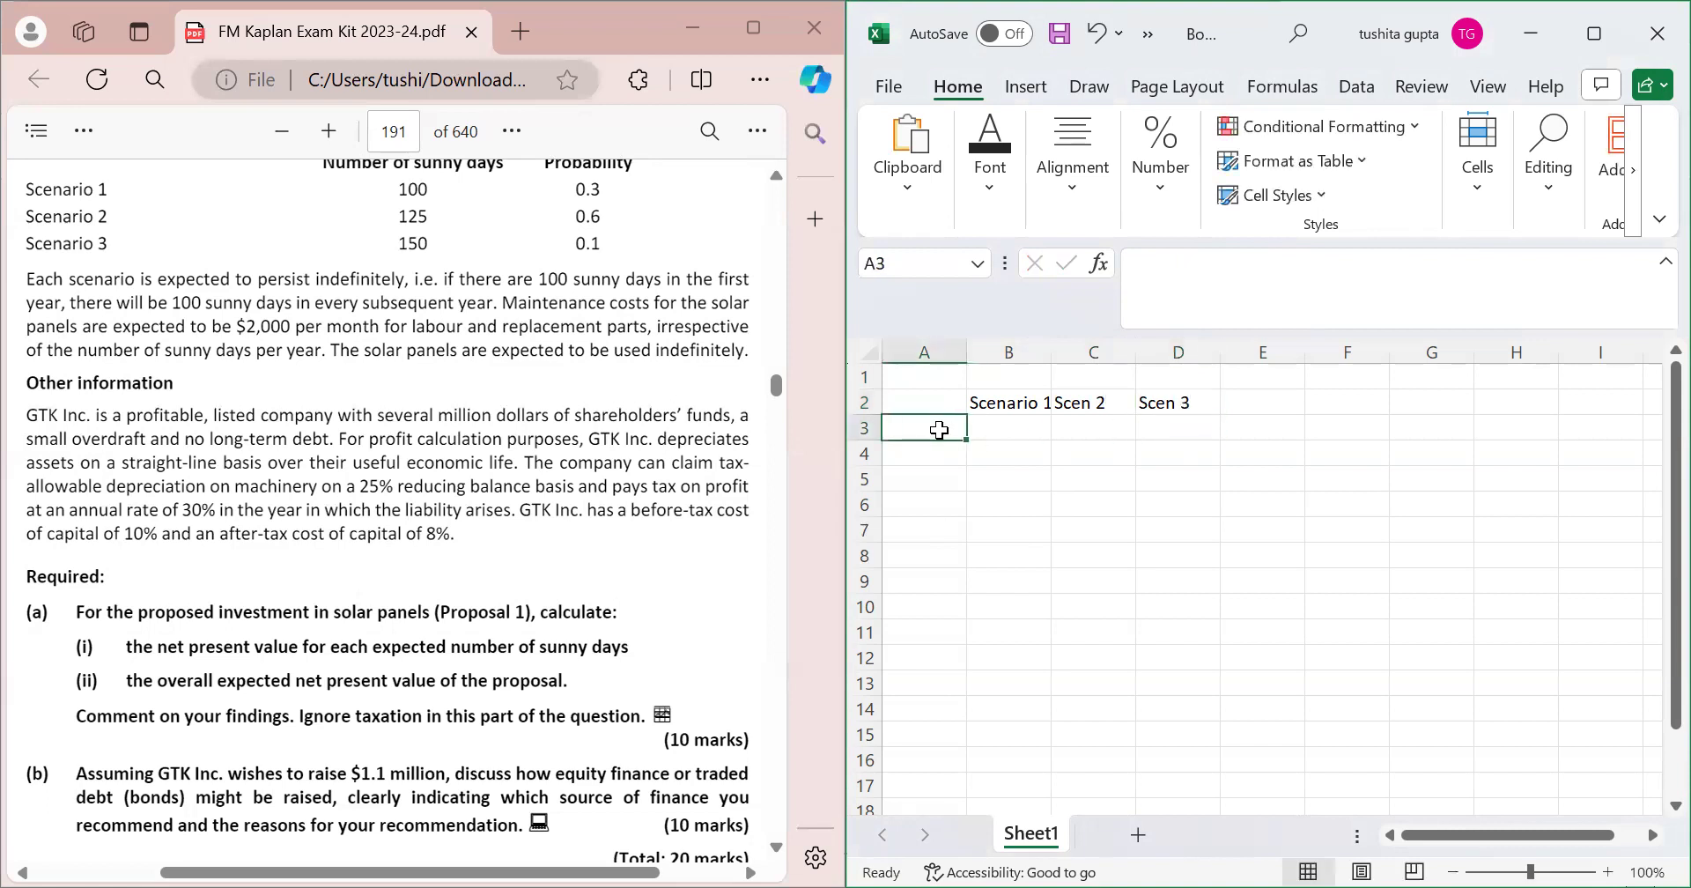
{"action": "type", "text": "No of sunny d"}
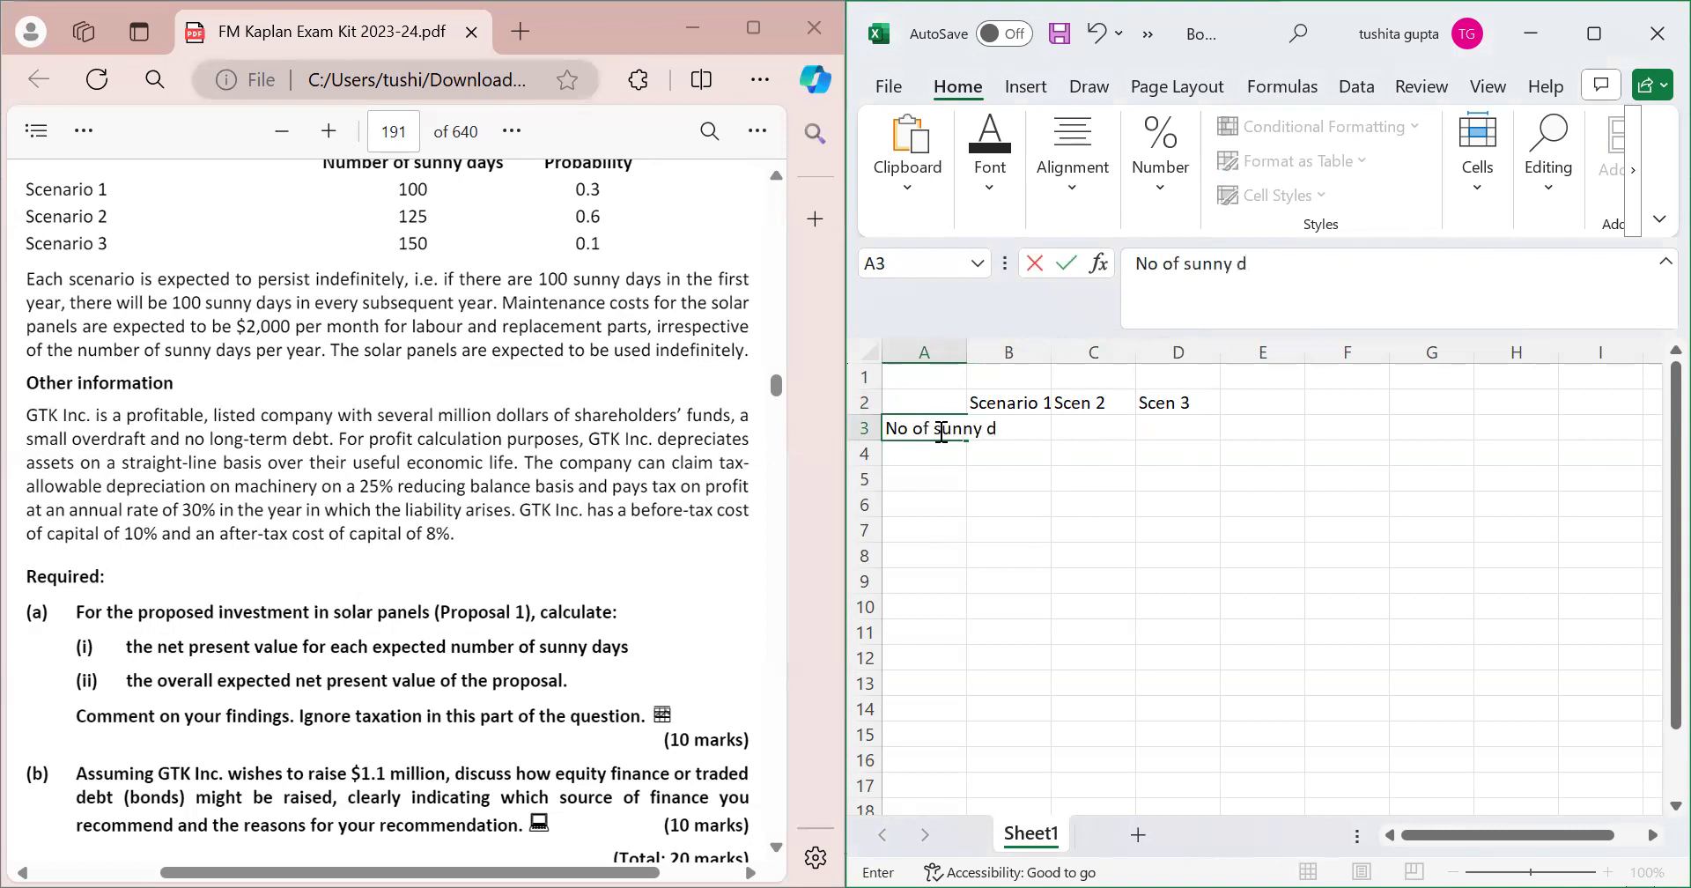
{"action": "type", "text": "ays"}
{"action": "key", "text": "Tab"}
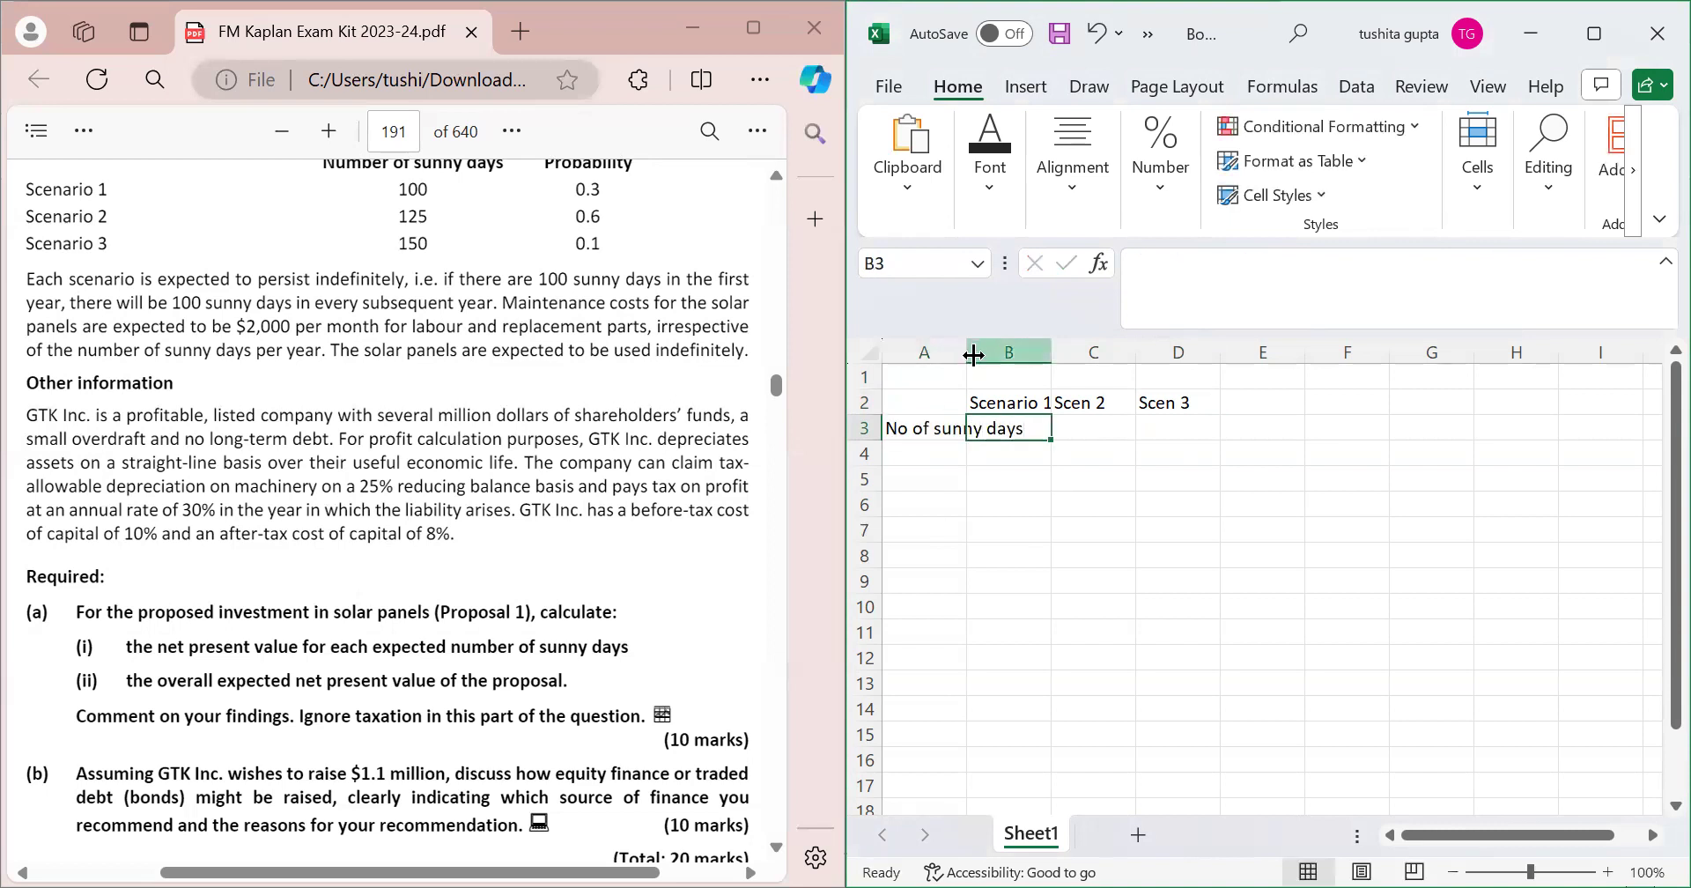
{"action": "left_click_drag", "start_coordinate": [971, 352], "coordinate": [1024, 352]}
{"action": "scroll", "coordinate": [461, 484], "scroll_direction": "up", "scroll_amount": 1}
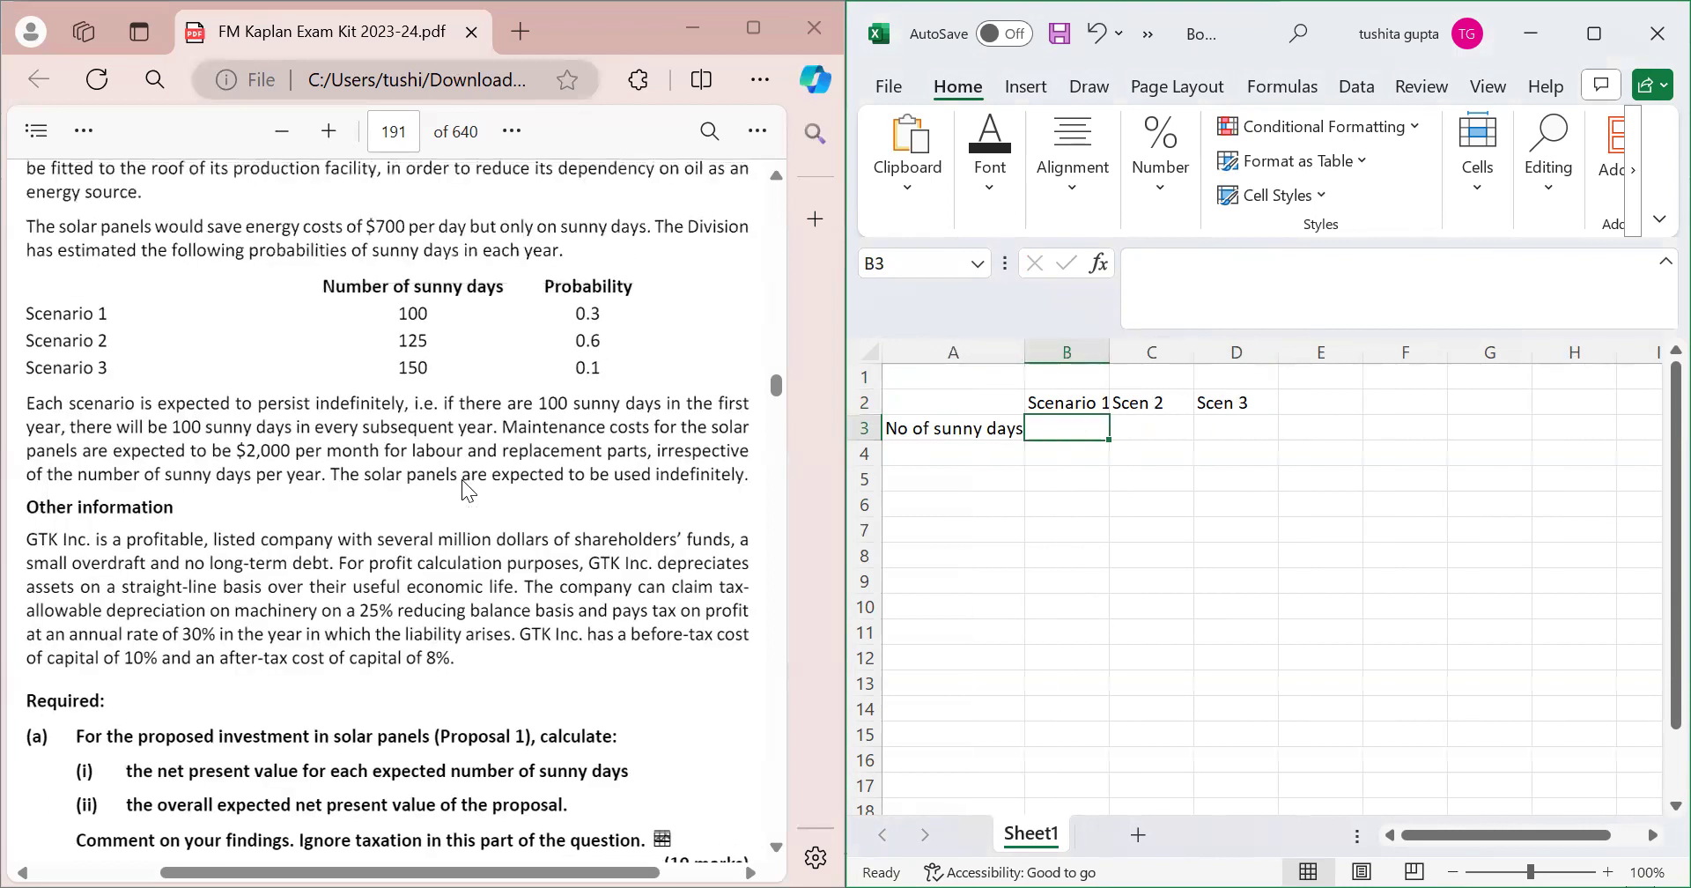
{"action": "type", "text": "100"}
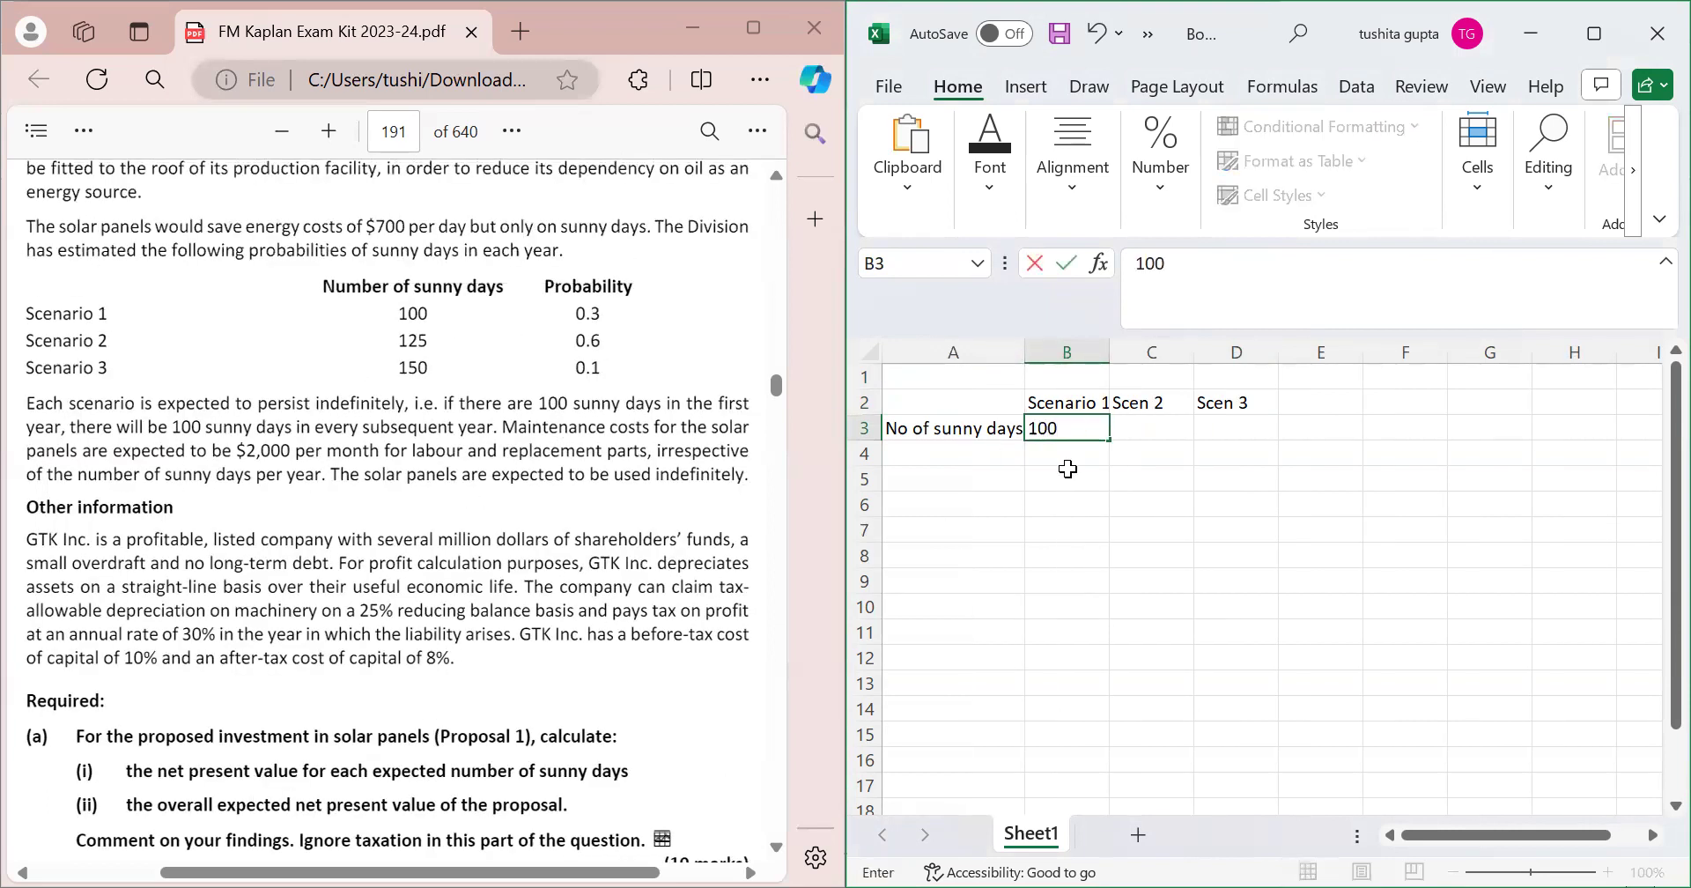
{"action": "key", "text": "Tab"}
{"action": "type", "text": "125"}
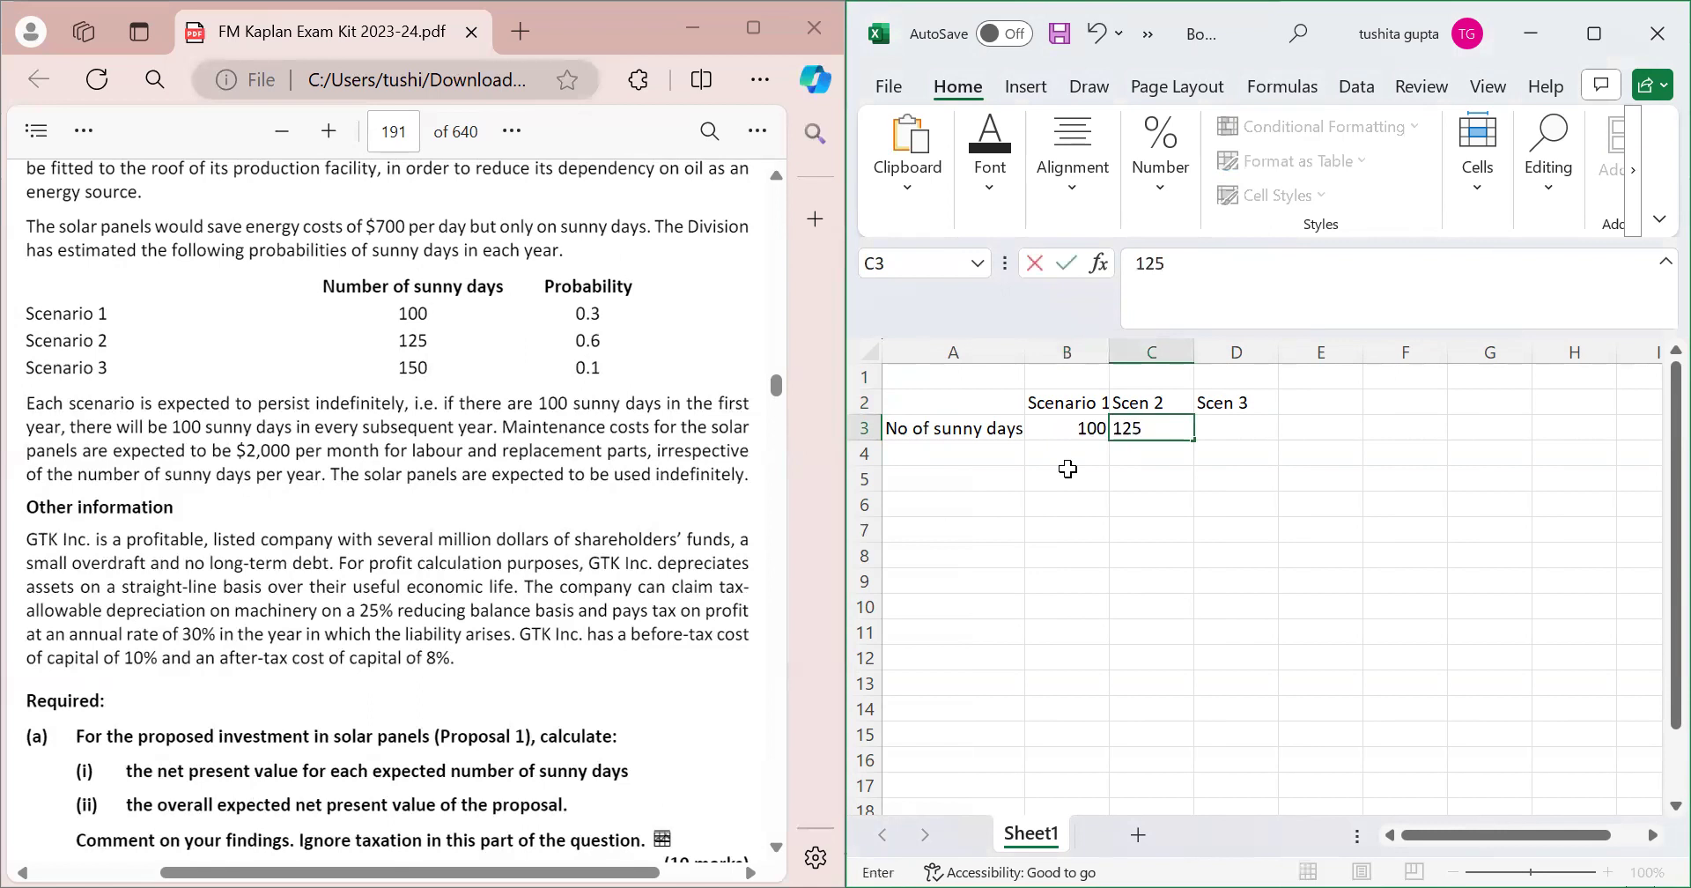
{"action": "key", "text": "Tab"}
{"action": "type", "text": "150"}
{"action": "key", "text": "Return"}
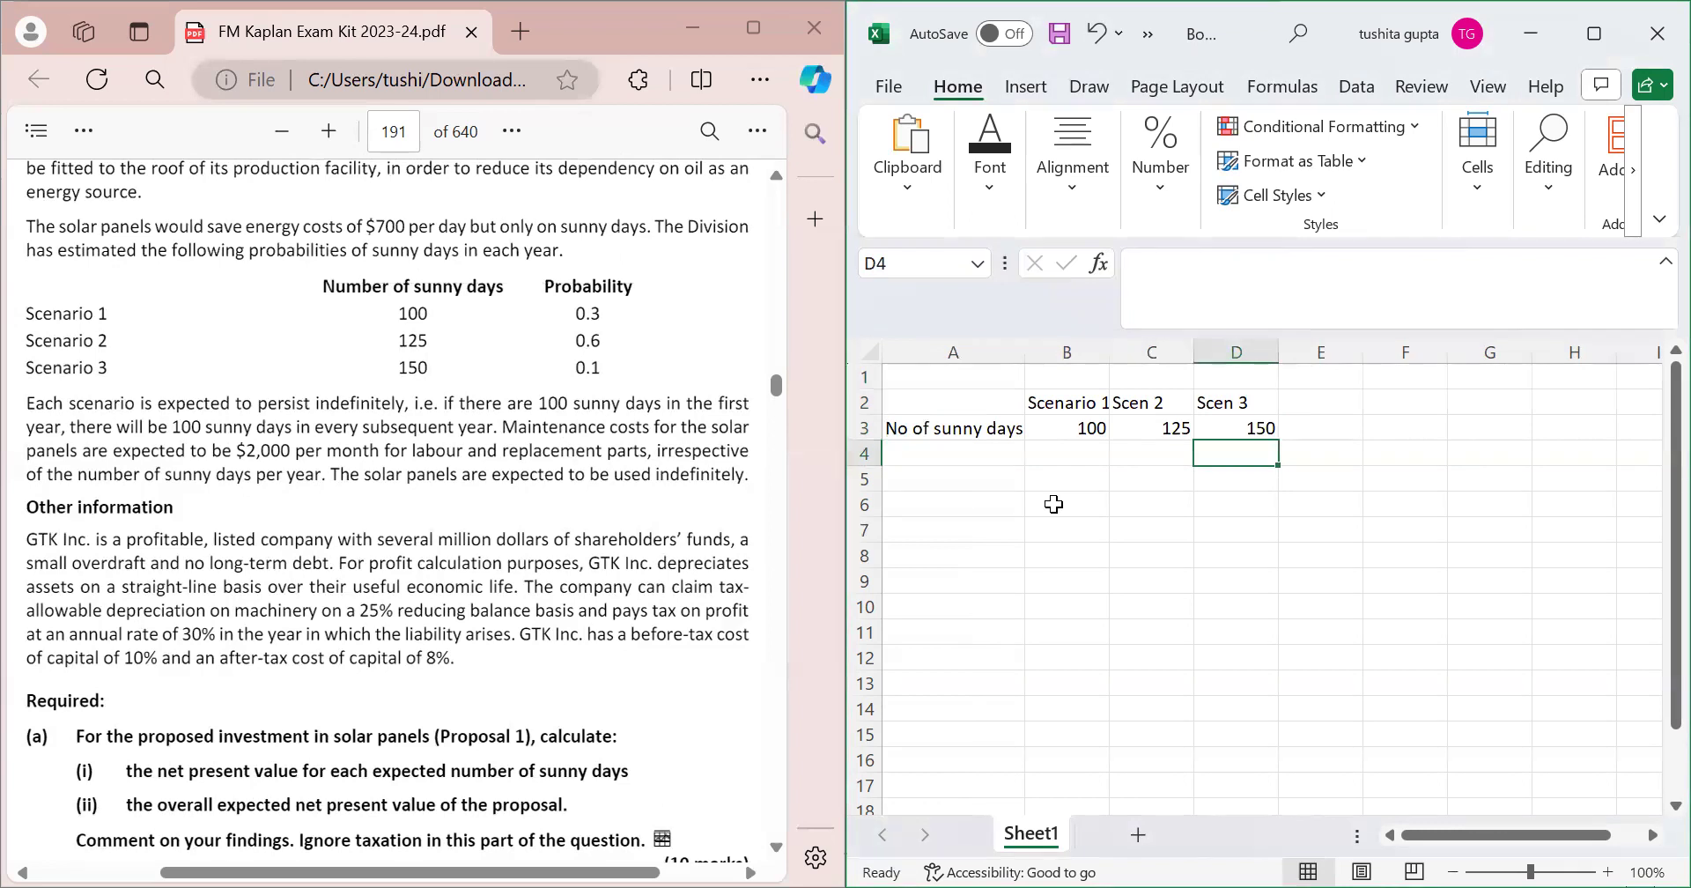
Add a 'Saving per day' row in row 4 with 700 for each scenario.
{"action": "left_click", "coordinate": [945, 451]}
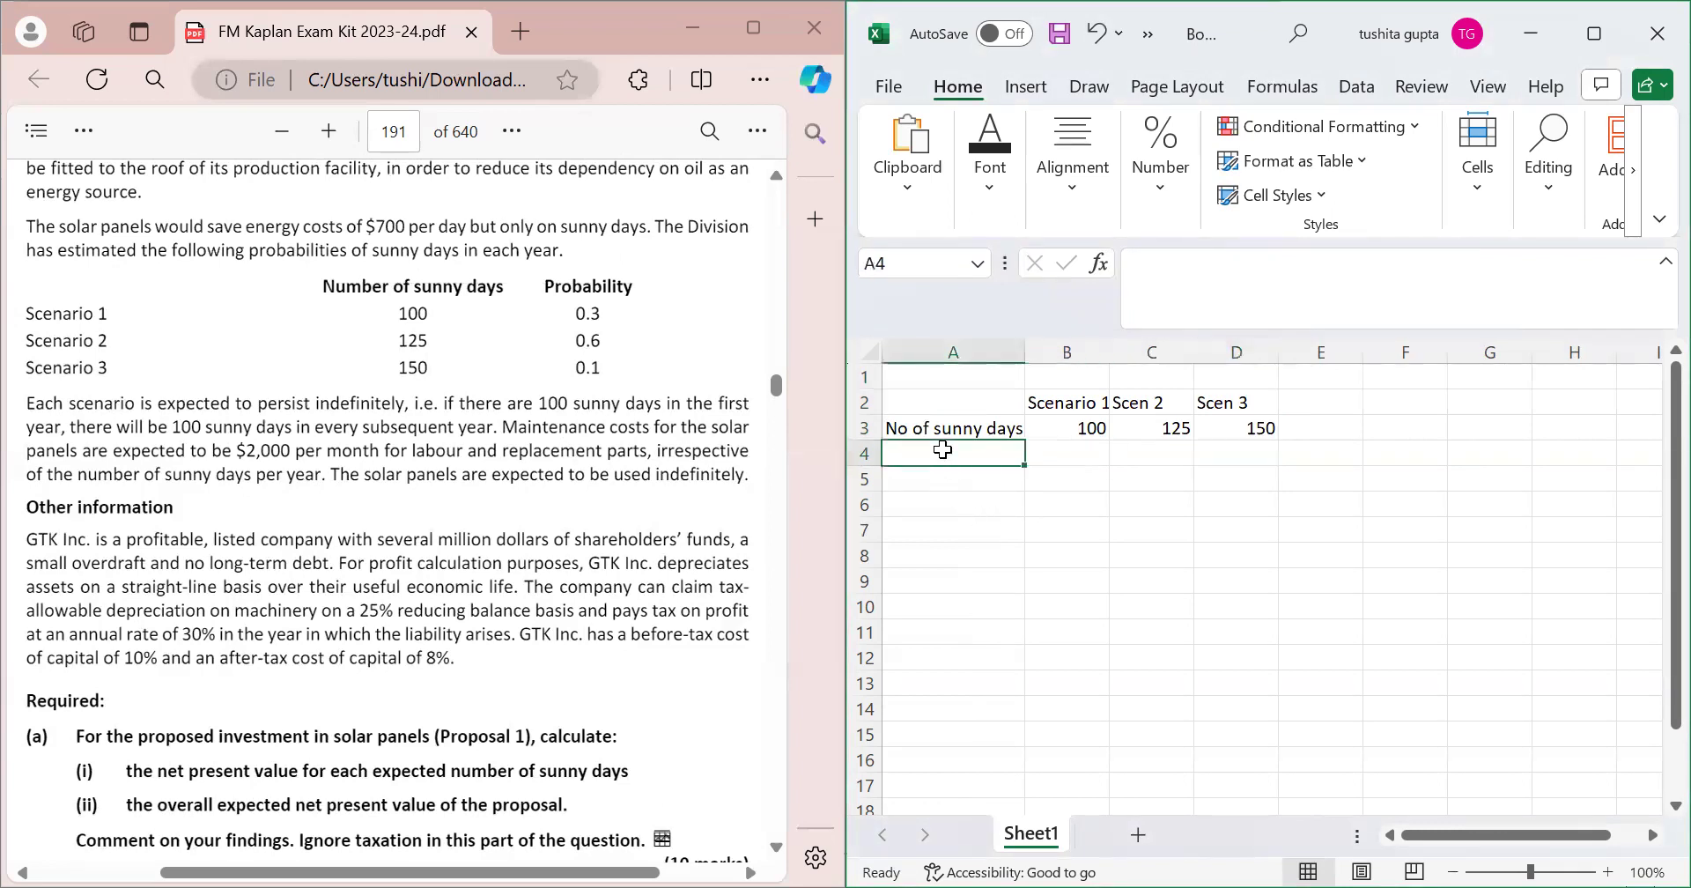
{"action": "double_click", "coordinate": [945, 449]}
{"action": "type", "text": "Savui"}
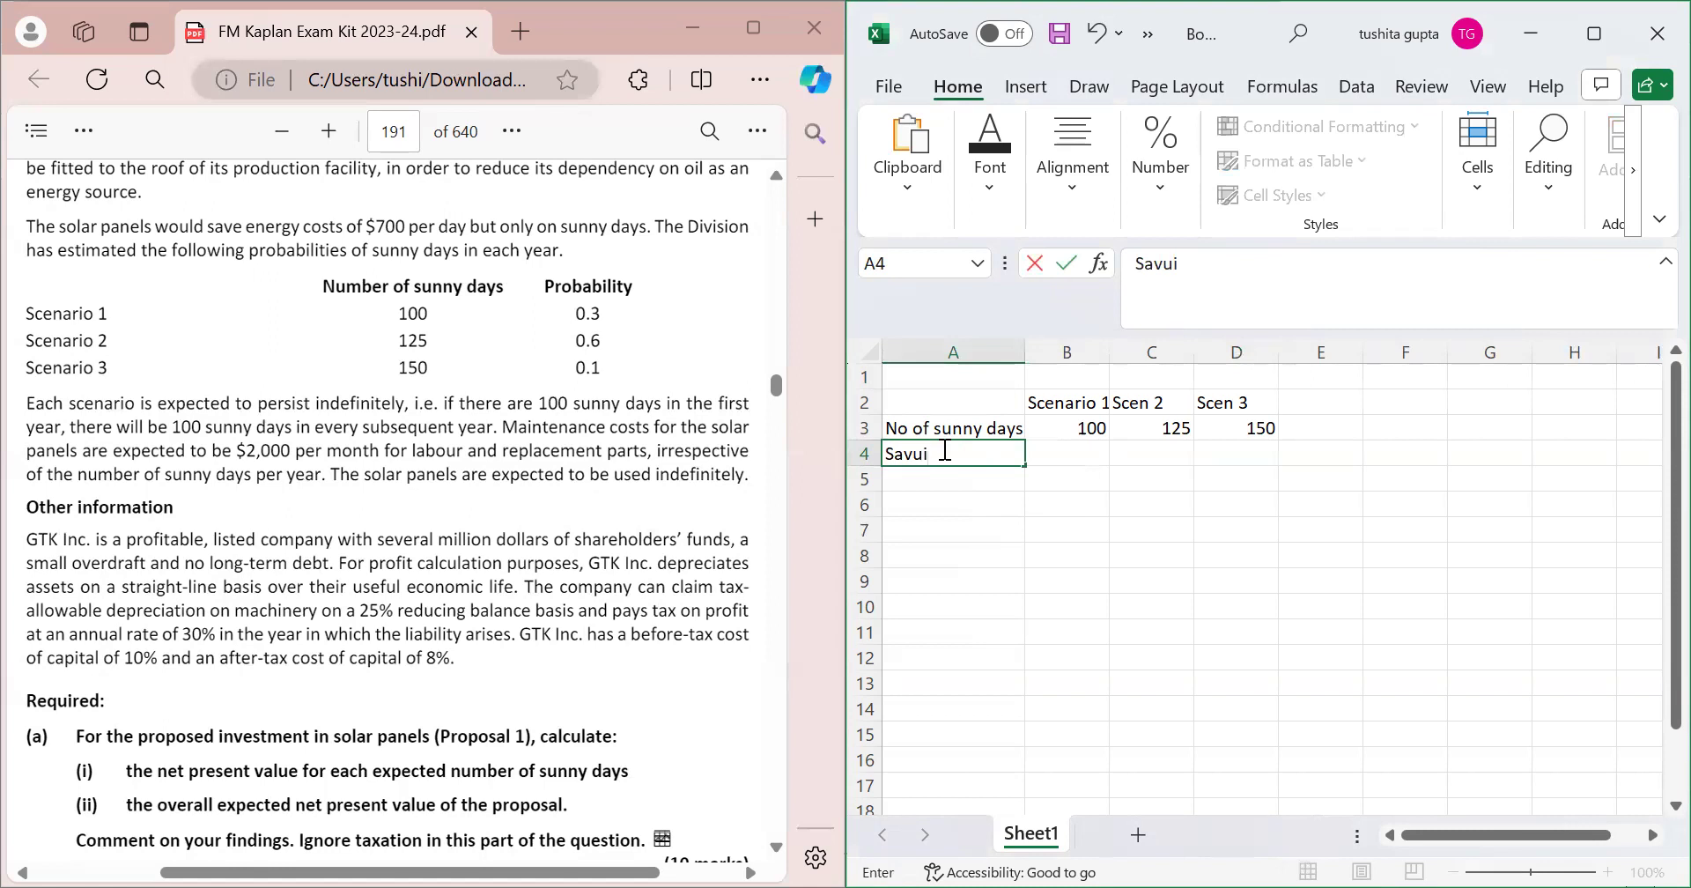
{"action": "key", "text": "BackSpace"}
{"action": "key", "text": "BackSpace"}
{"action": "type", "text": "ing per day"}
{"action": "key", "text": "Tab"}
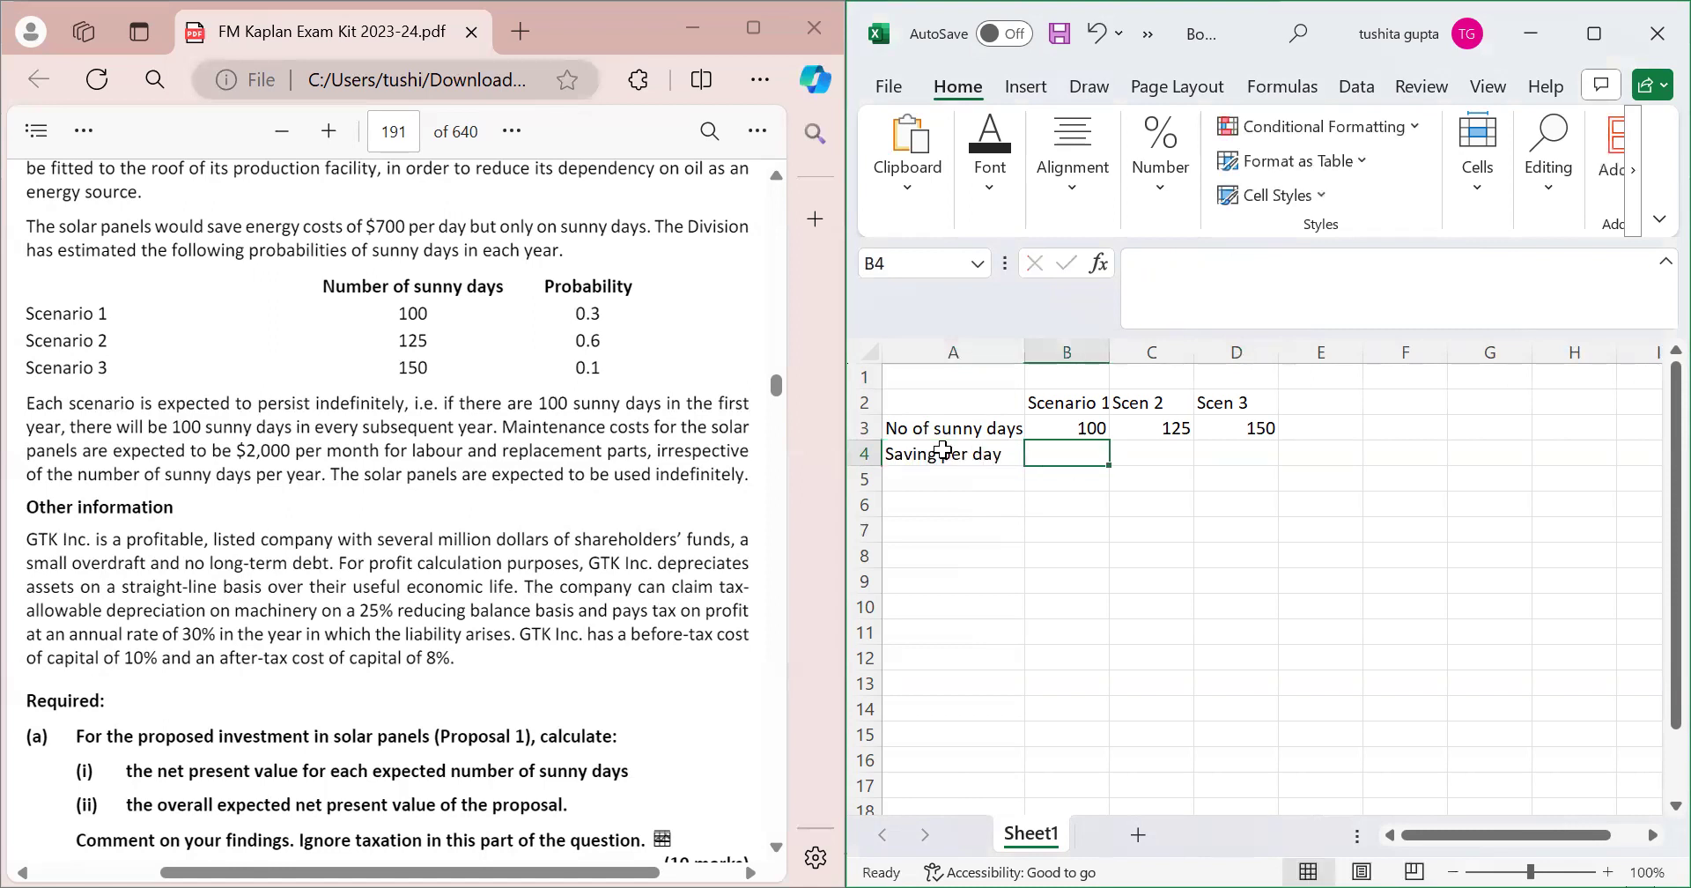
{"action": "type", "text": "700"}
{"action": "key", "text": "Tab"}
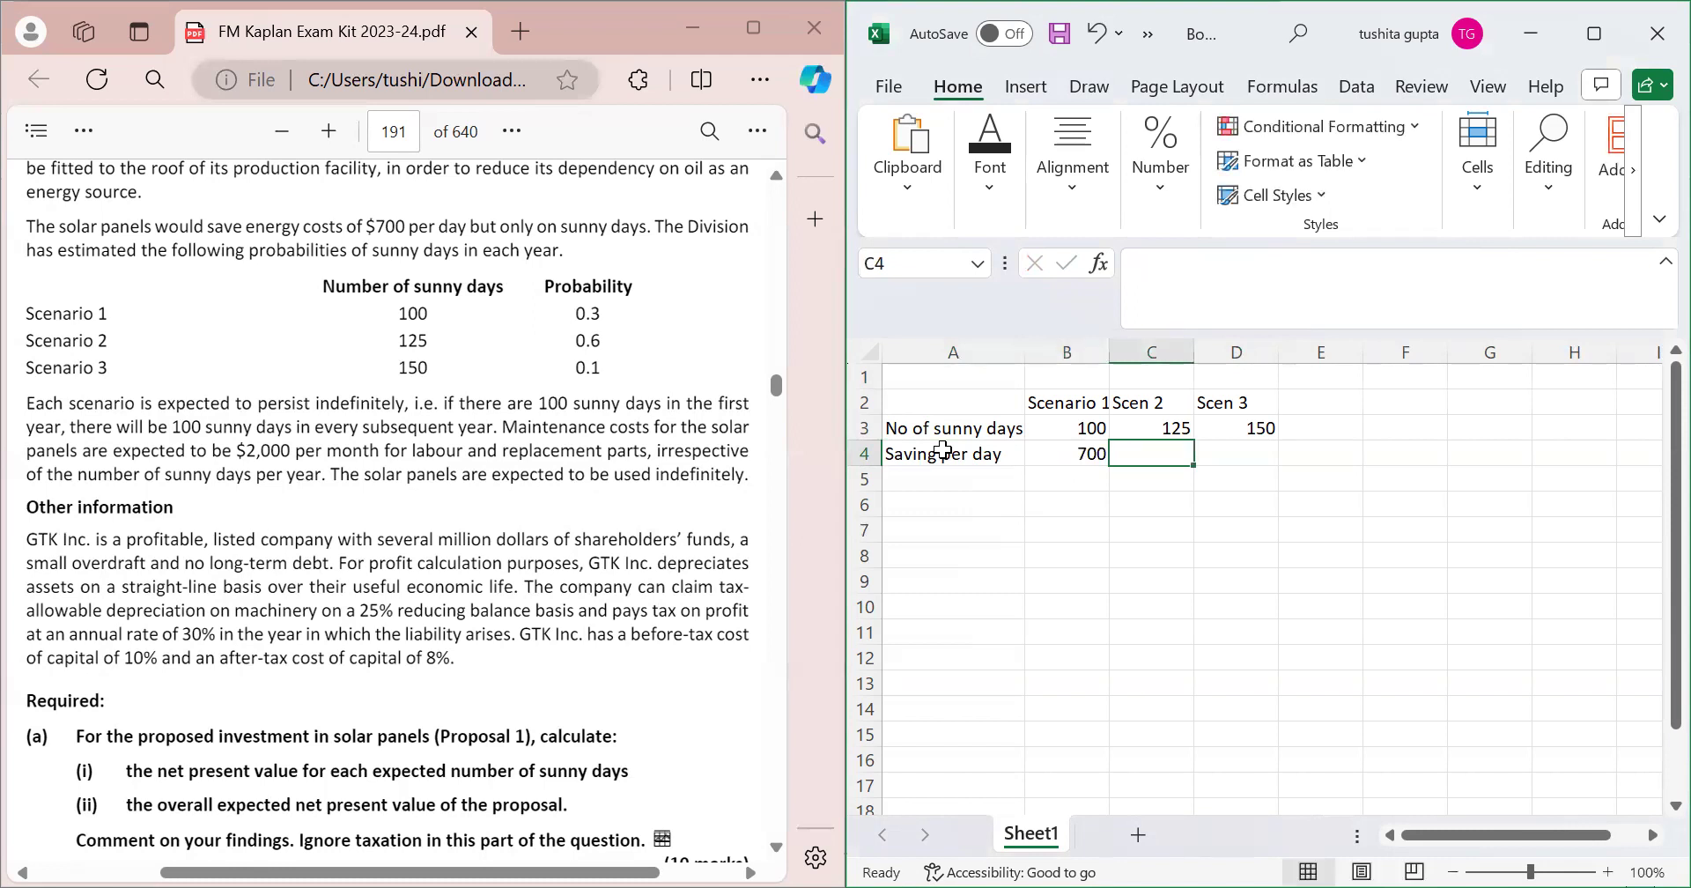
{"action": "type", "text": "700"}
{"action": "key", "text": "Tab"}
{"action": "type", "text": "700"}
{"action": "key", "text": "Down"}
Add an 'Annual savings' row with =B4*B3 in B5, copied to C5:D5.
{"action": "left_click", "coordinate": [931, 486]}
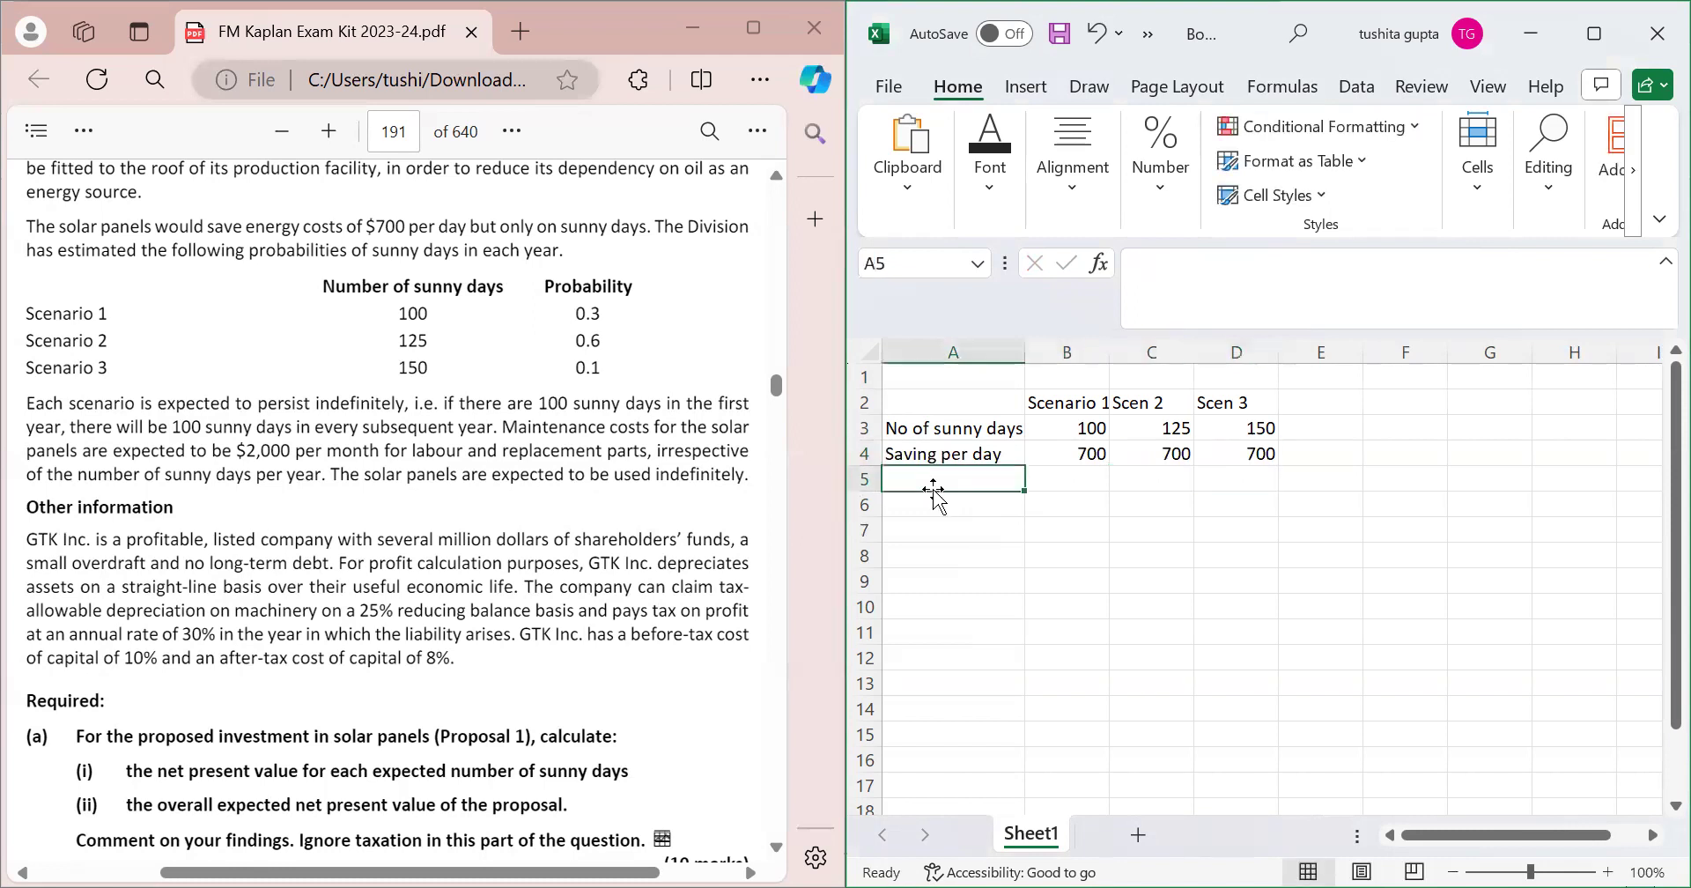
{"action": "type", "text": "Annual savings"}
{"action": "key", "text": "Tab"}
{"action": "type", "text": "="}
{"action": "key", "text": "Up"}
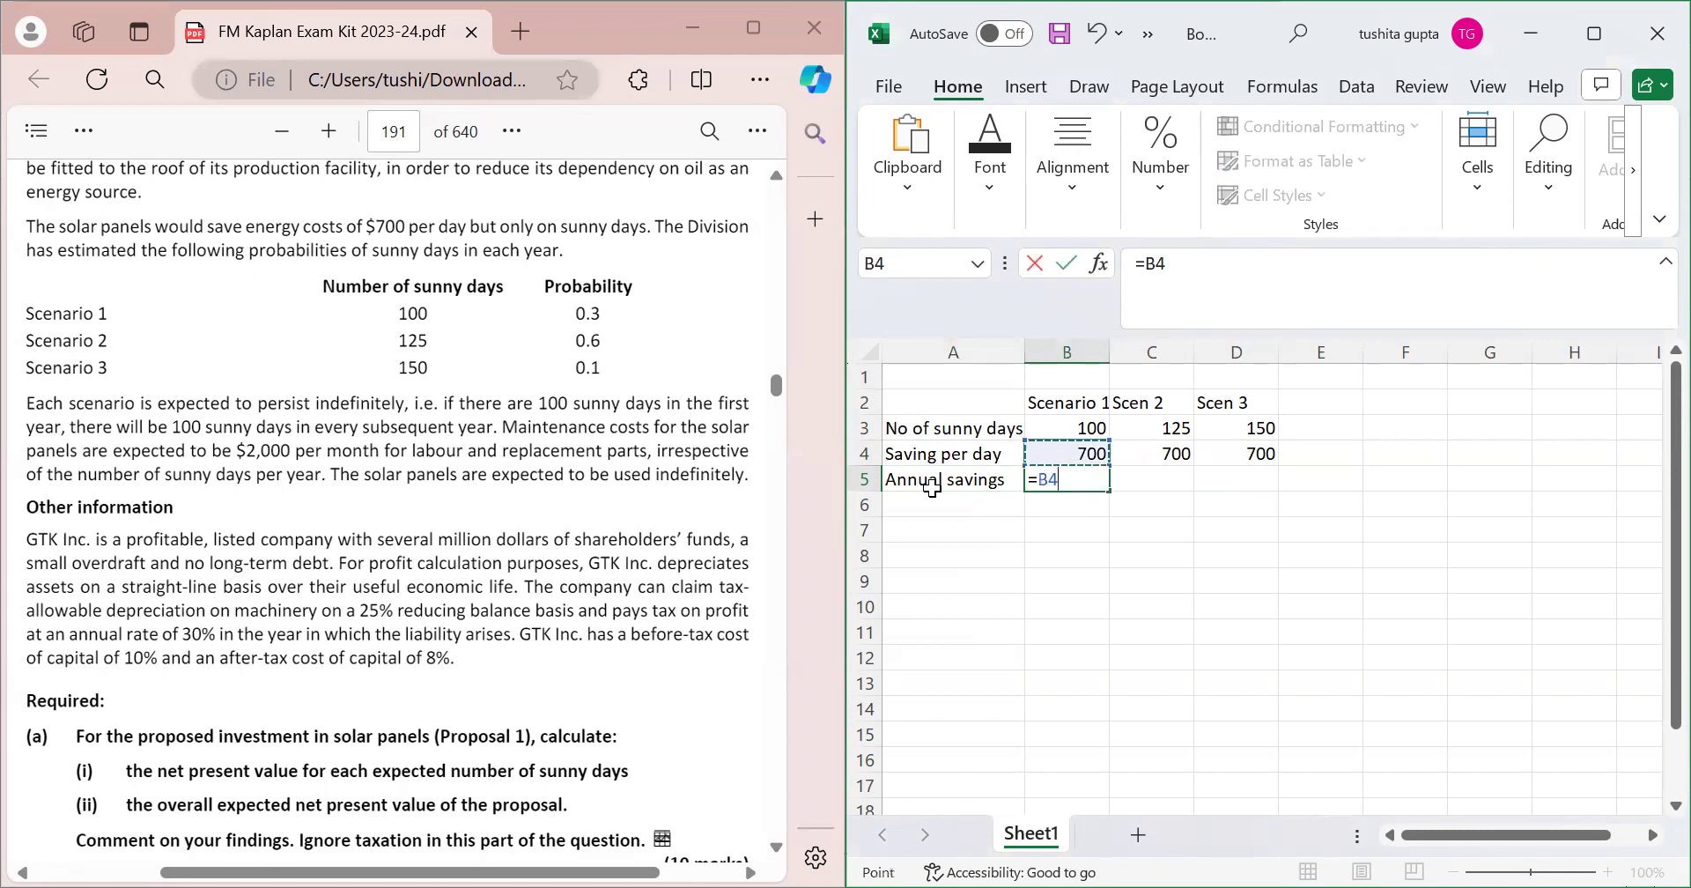
{"action": "type", "text": "*"}
{"action": "key", "text": "Up"}
{"action": "key", "text": "Up"}
{"action": "key", "text": "Return"}
{"action": "left_click", "coordinate": [1080, 482]}
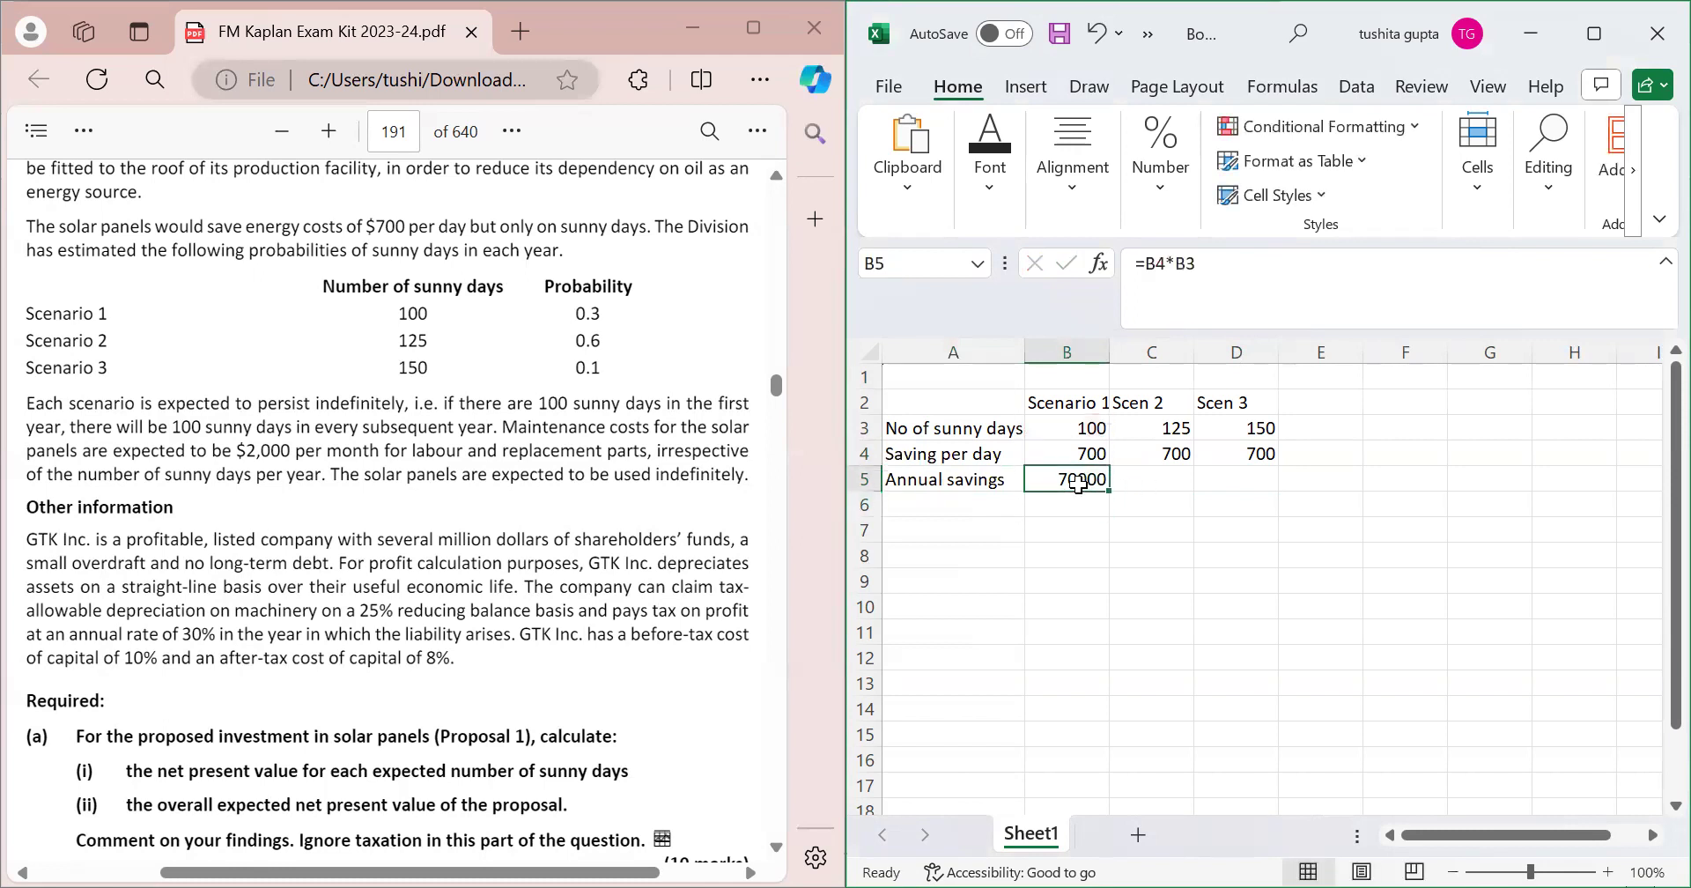
{"action": "key", "text": "ctrl+c"}
{"action": "key", "text": "Right"}
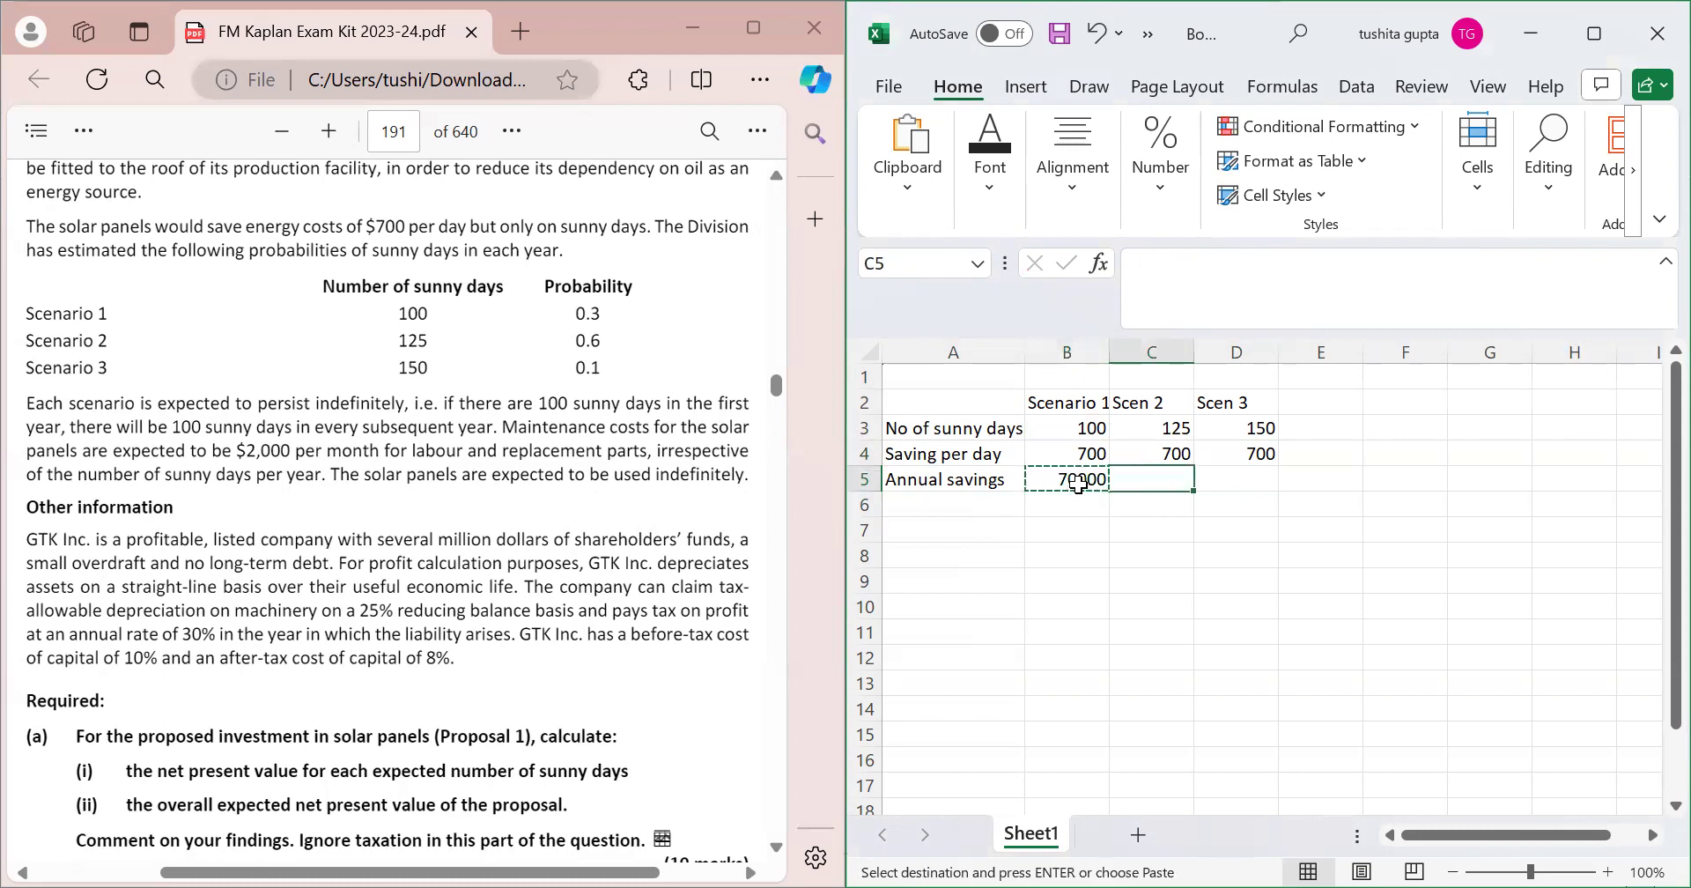
{"action": "key", "text": "shift+Right"}
{"action": "key", "text": "ctrl+v"}
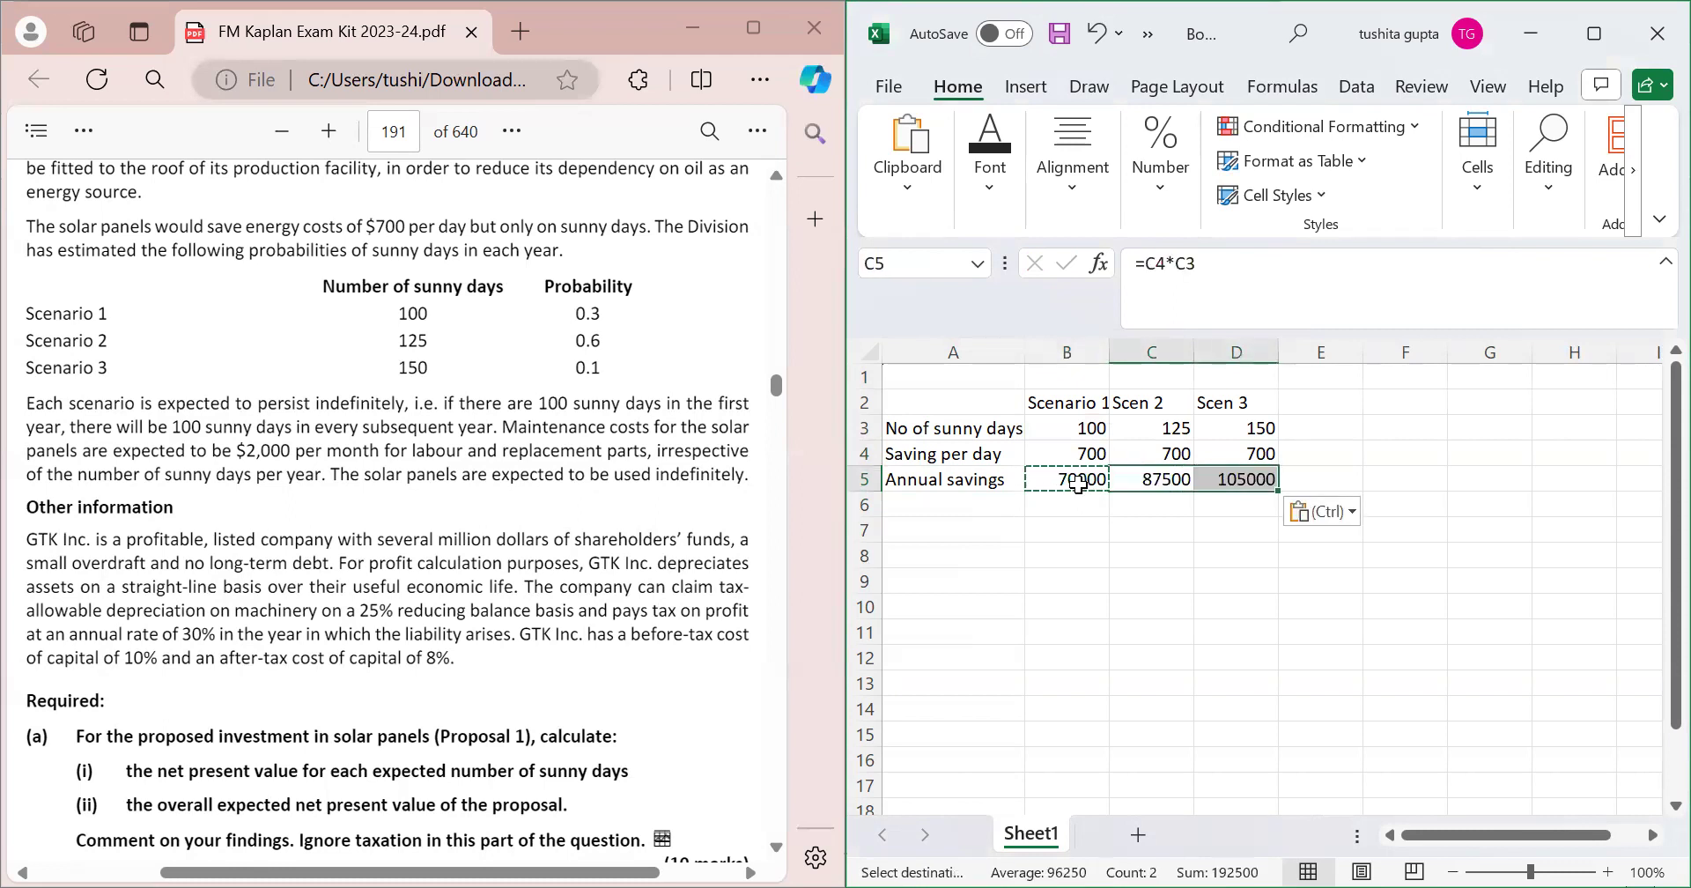
{"action": "left_click", "coordinate": [965, 511]}
Add a Costs row with =-2000*12 (-24000) for all three scenarios.
{"action": "type", "text": "C"}
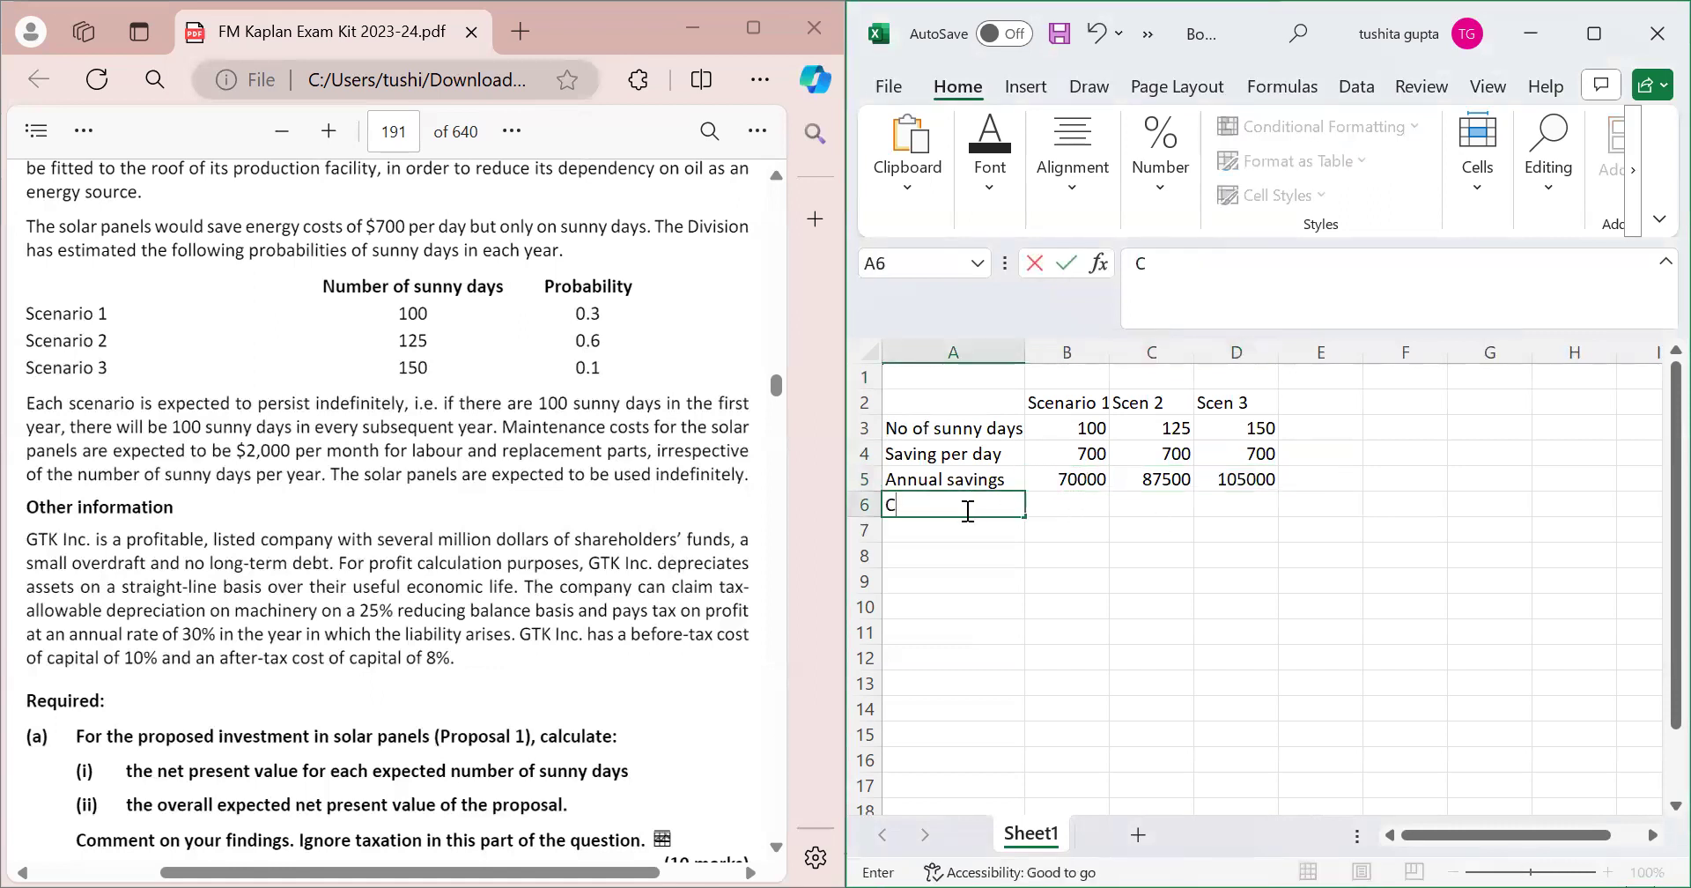
{"action": "type", "text": "osts"}
{"action": "key", "text": "Tab"}
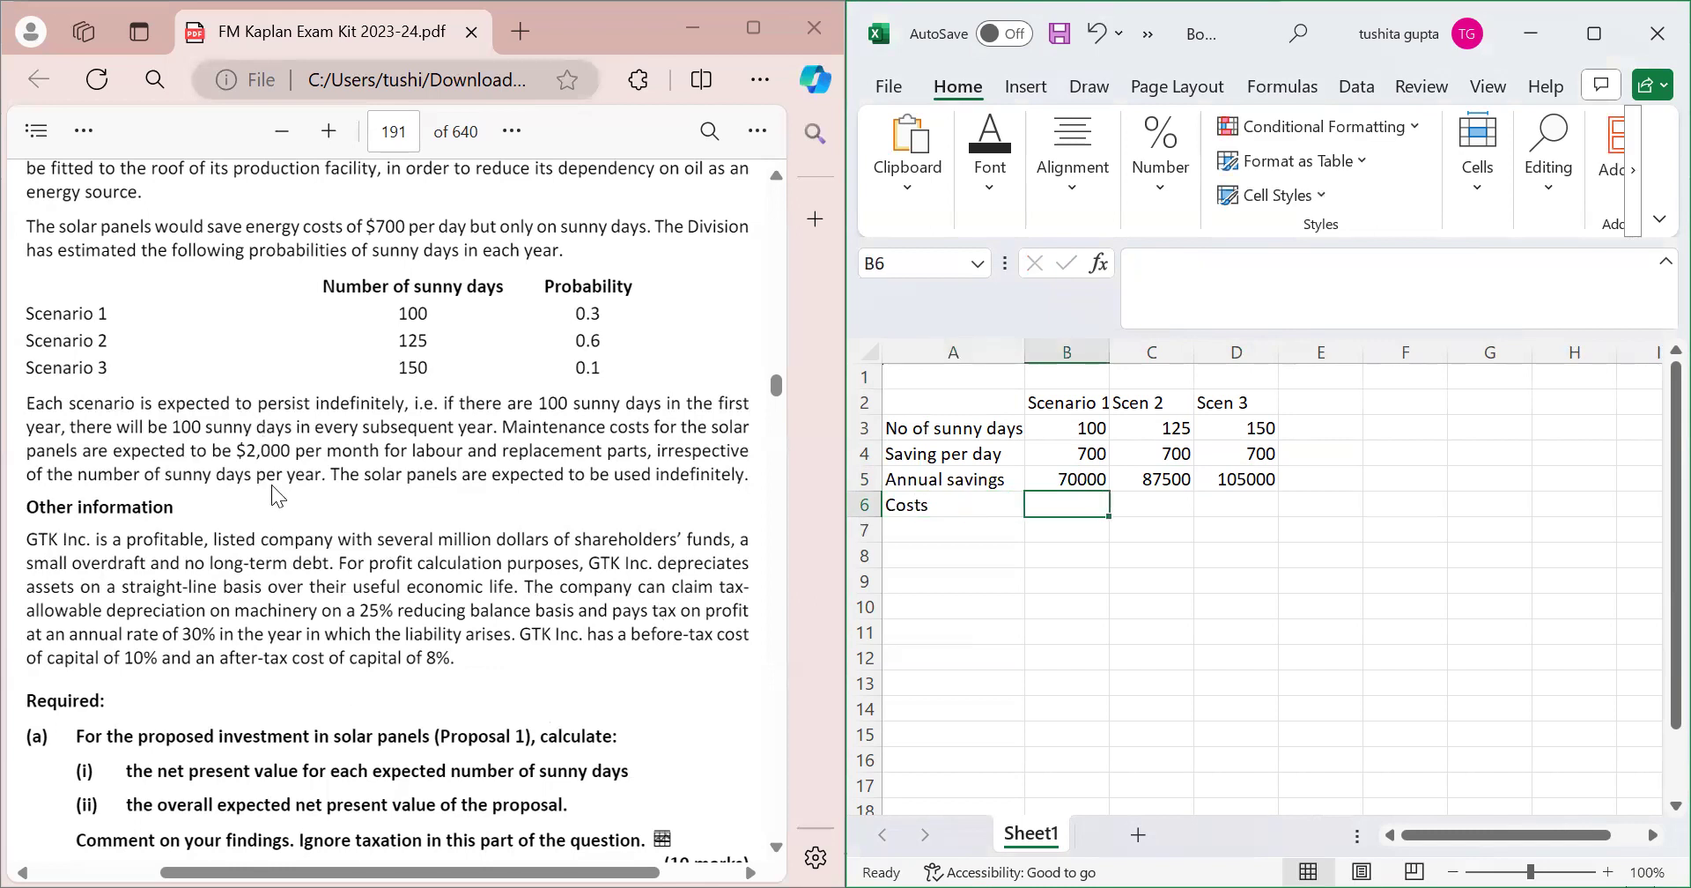
{"action": "type", "text": "=2000"}
{"action": "key", "text": "BackSpace"}
{"action": "key", "text": "BackSpace"}
{"action": "key", "text": "BackSpace"}
{"action": "key", "text": "BackSpace"}
{"action": "type", "text": "-2000"}
{"action": "type", "text": "*12"}
{"action": "key", "text": "Return"}
{"action": "key", "text": "Up"}
{"action": "key", "text": "ctrl+c"}
{"action": "key", "text": "Right"}
{"action": "key", "text": "shift+Right"}
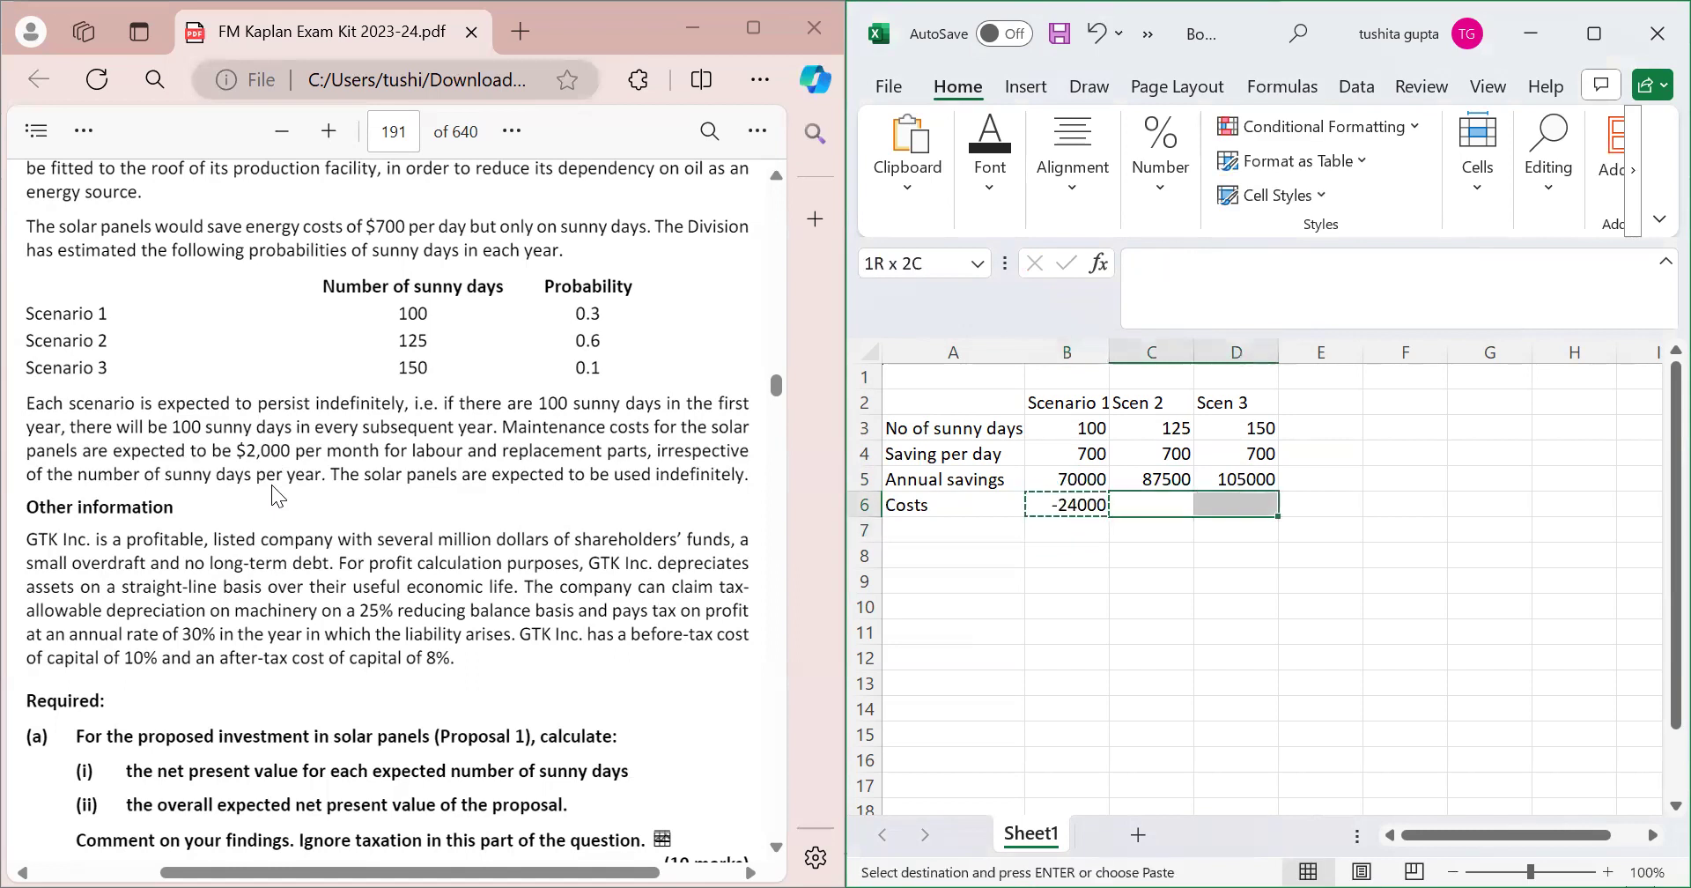
{"action": "key", "text": "ctrl+v"}
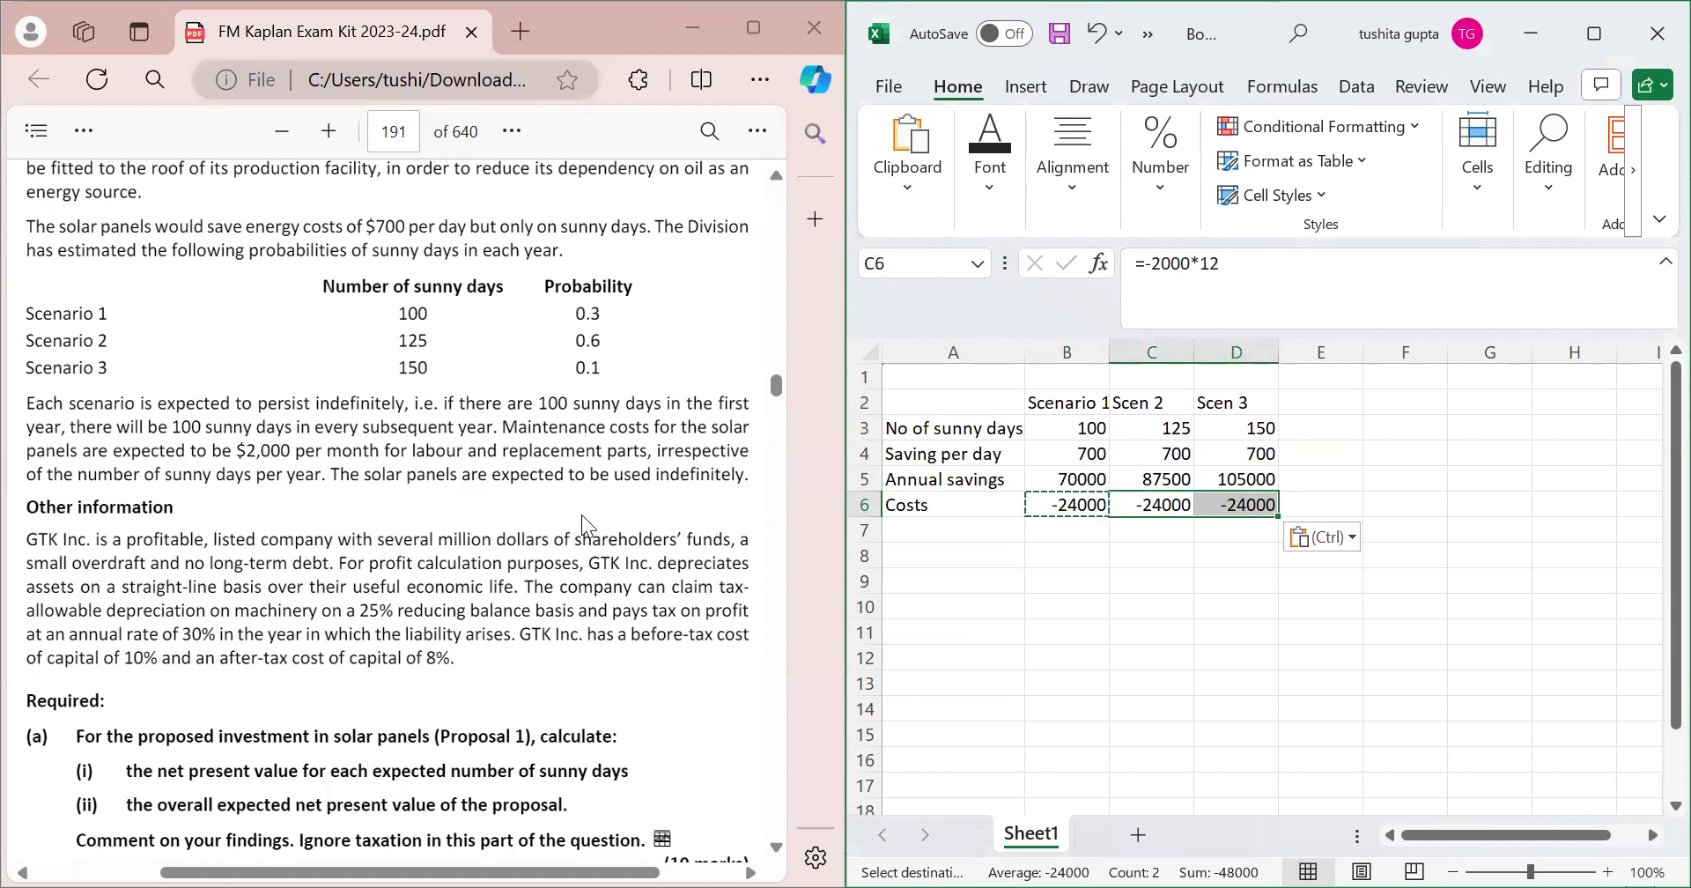
Add a Net saving row with =B5+B6 copied across, giving 46000, 63500 and 81000.
{"action": "left_click", "coordinate": [927, 537]}
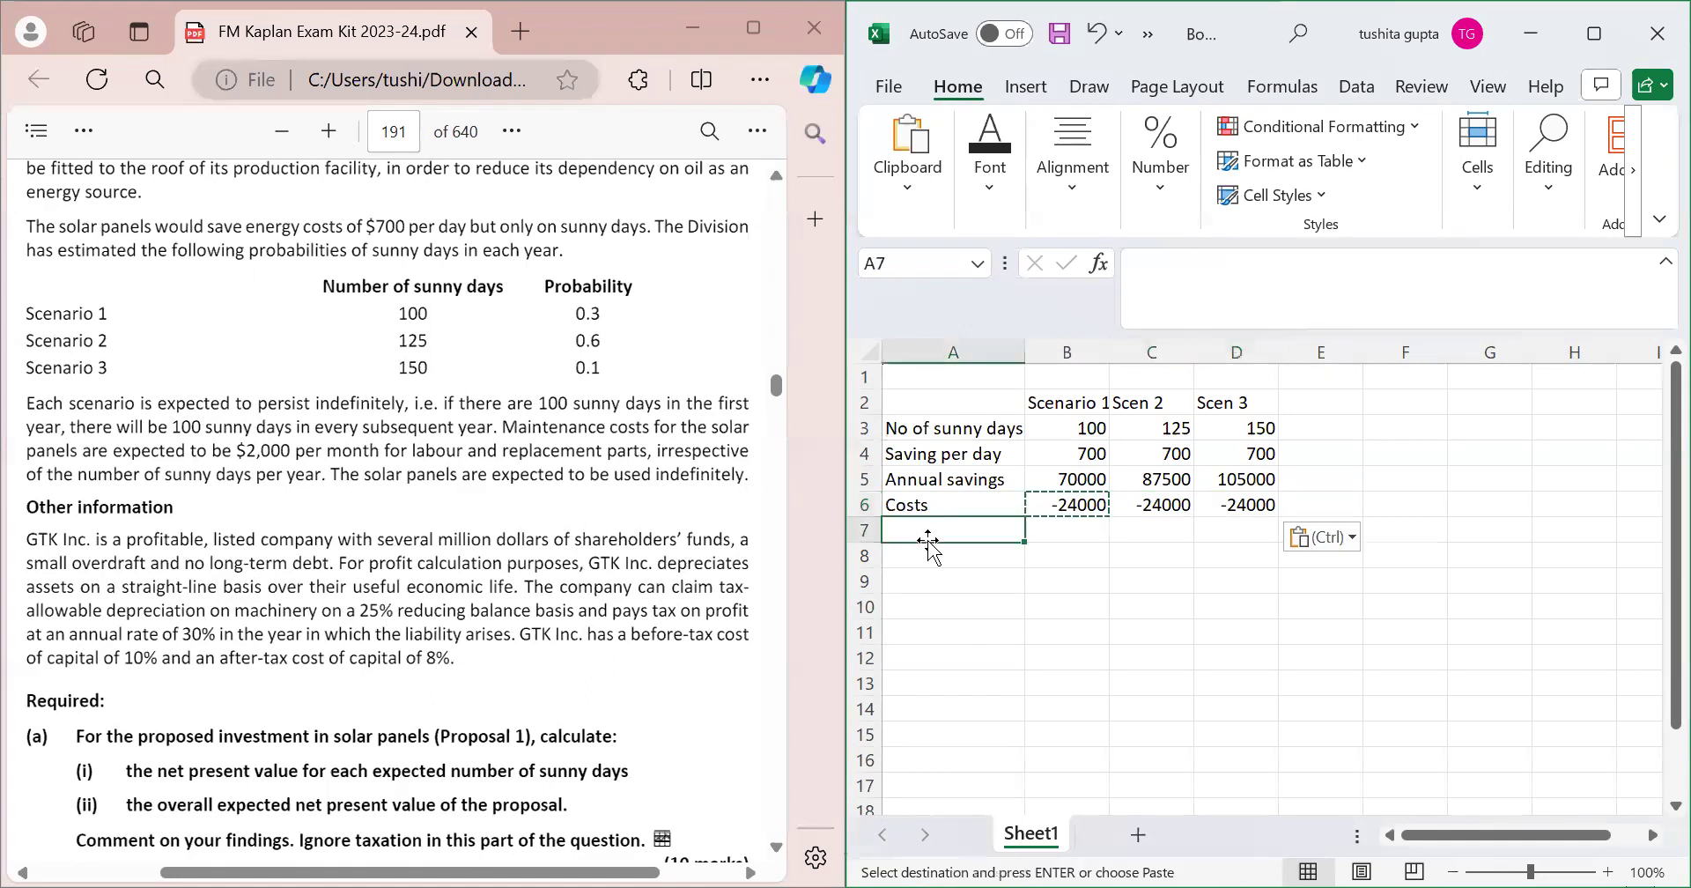
{"action": "type", "text": "Ne"}
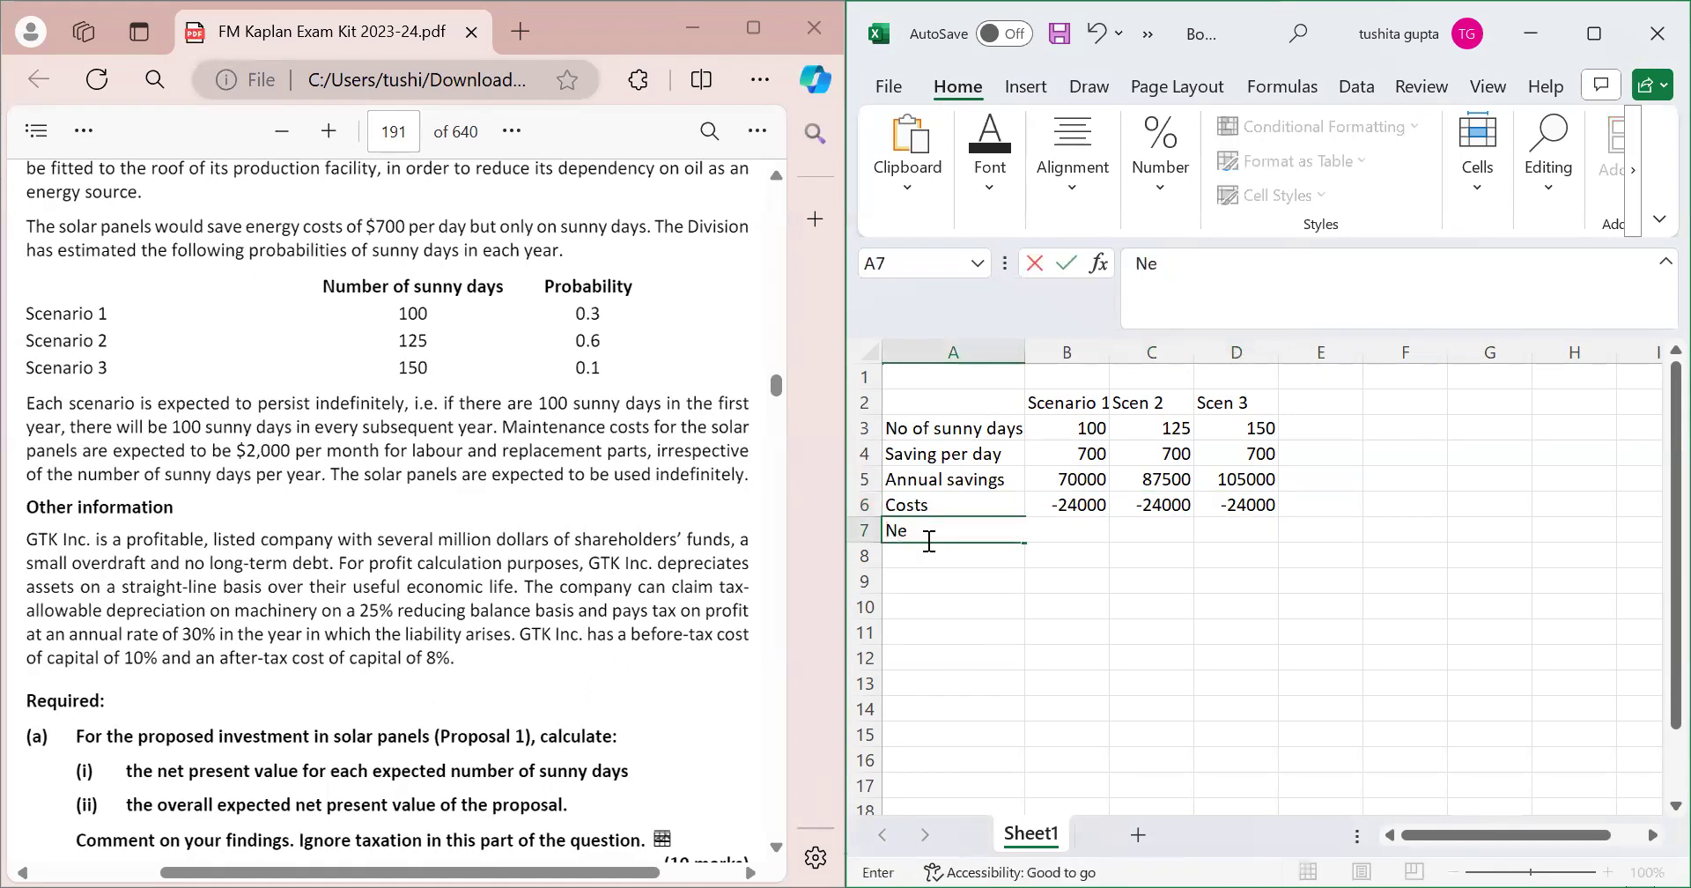
{"action": "type", "text": "t saving"}
{"action": "key", "text": "Tab"}
{"action": "type", "text": "="}
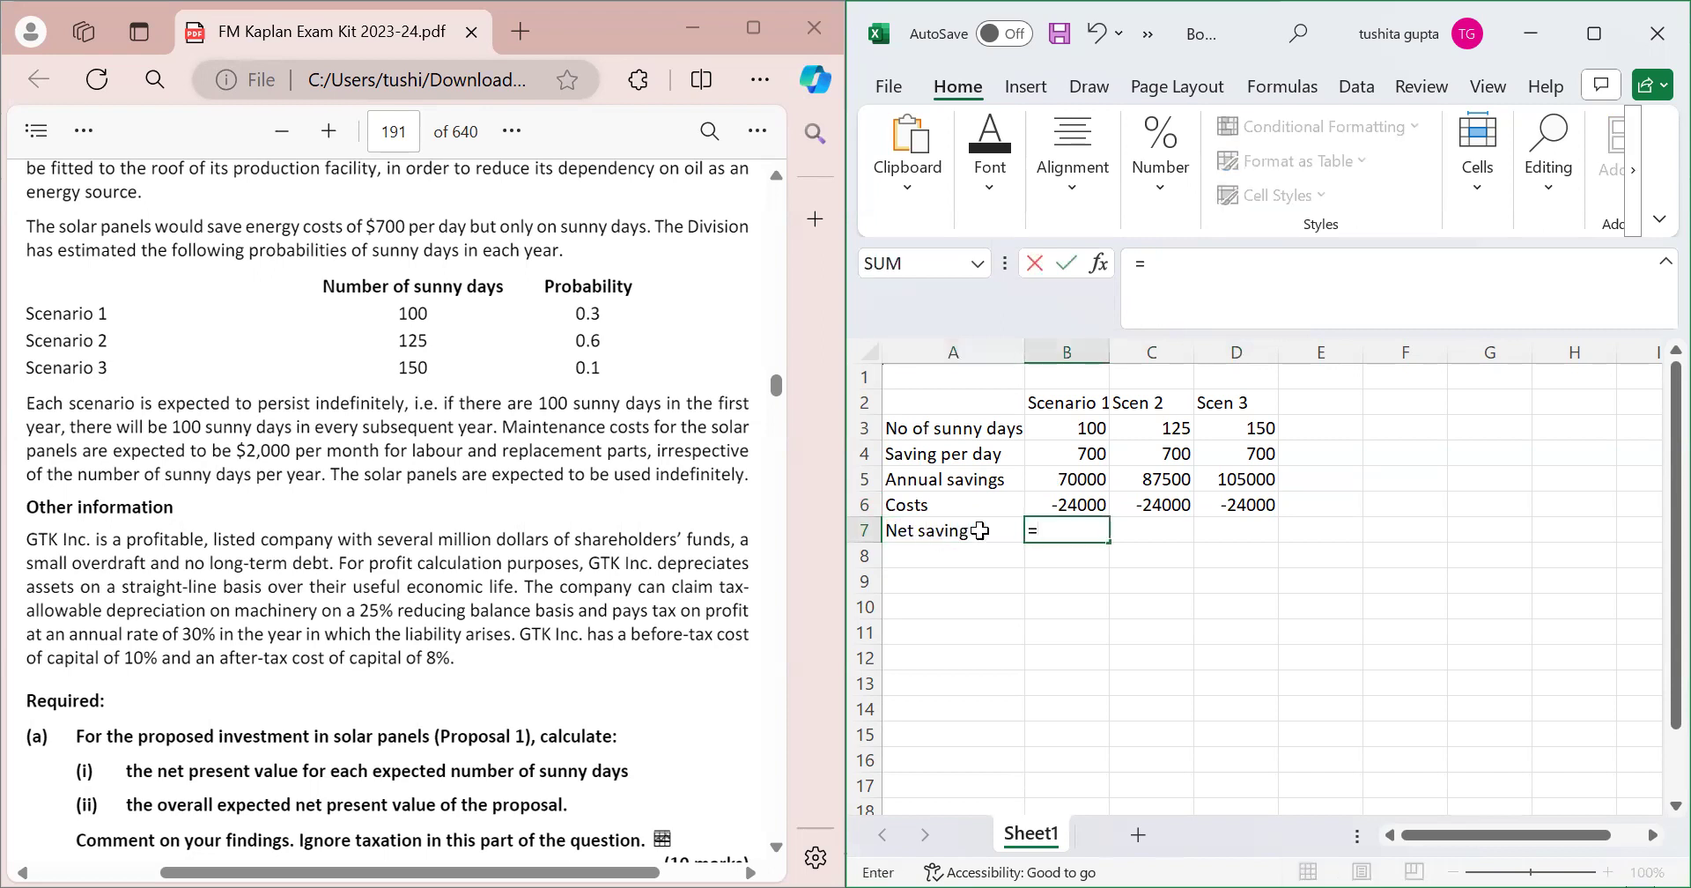
{"action": "left_click", "coordinate": [1045, 488]}
{"action": "type", "text": "+"}
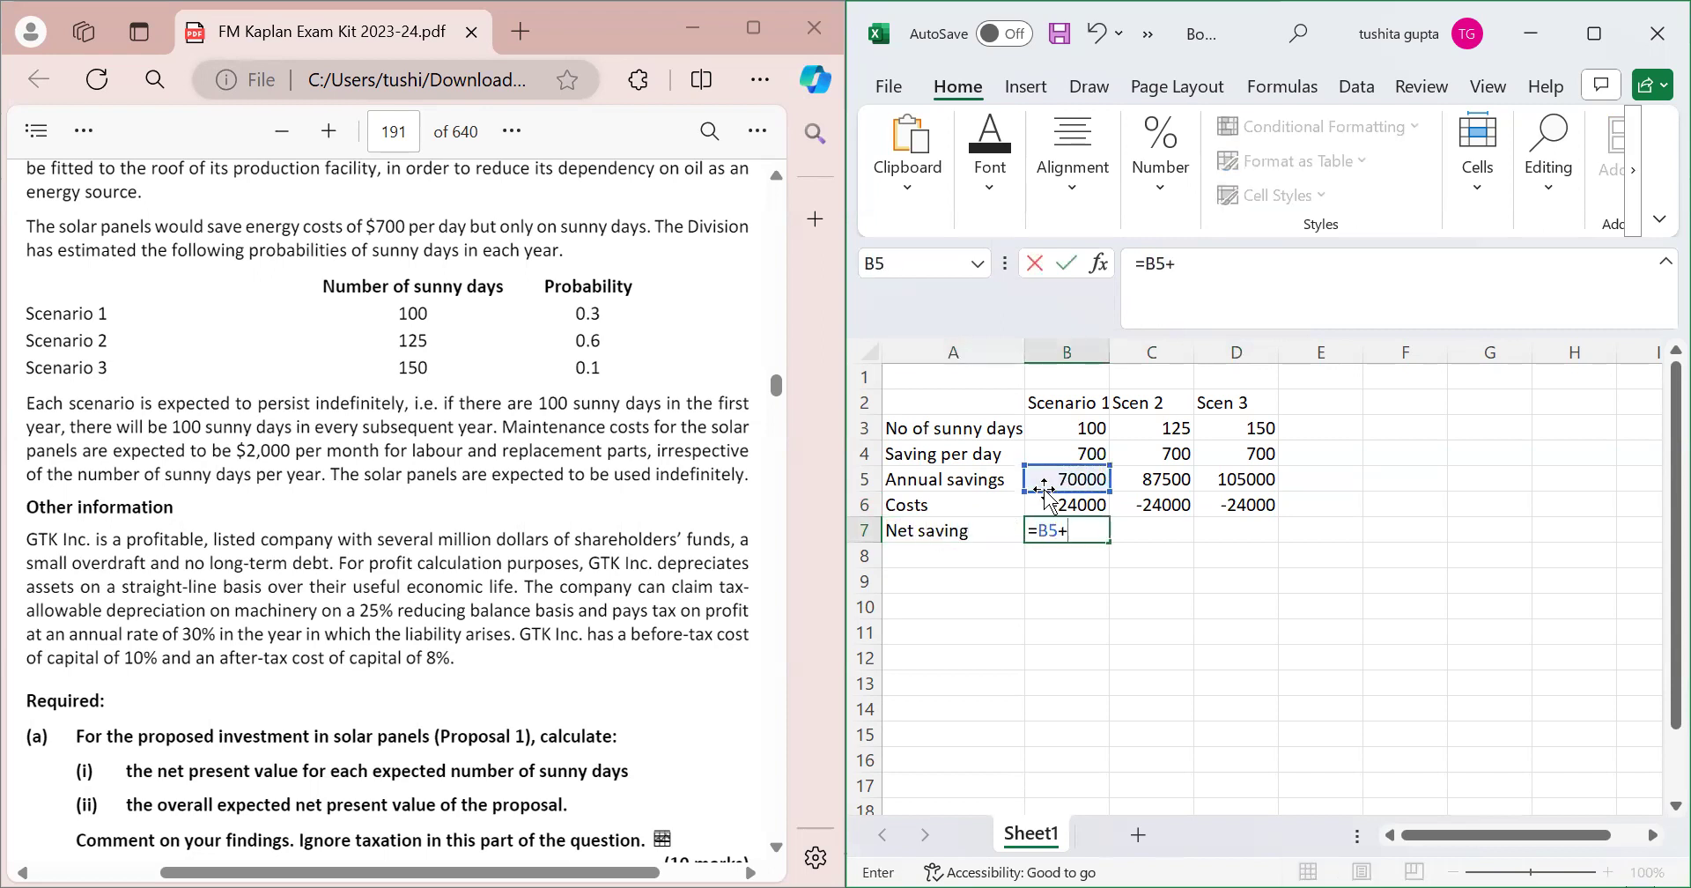
{"action": "left_click", "coordinate": [1073, 506]}
{"action": "key", "text": "Return"}
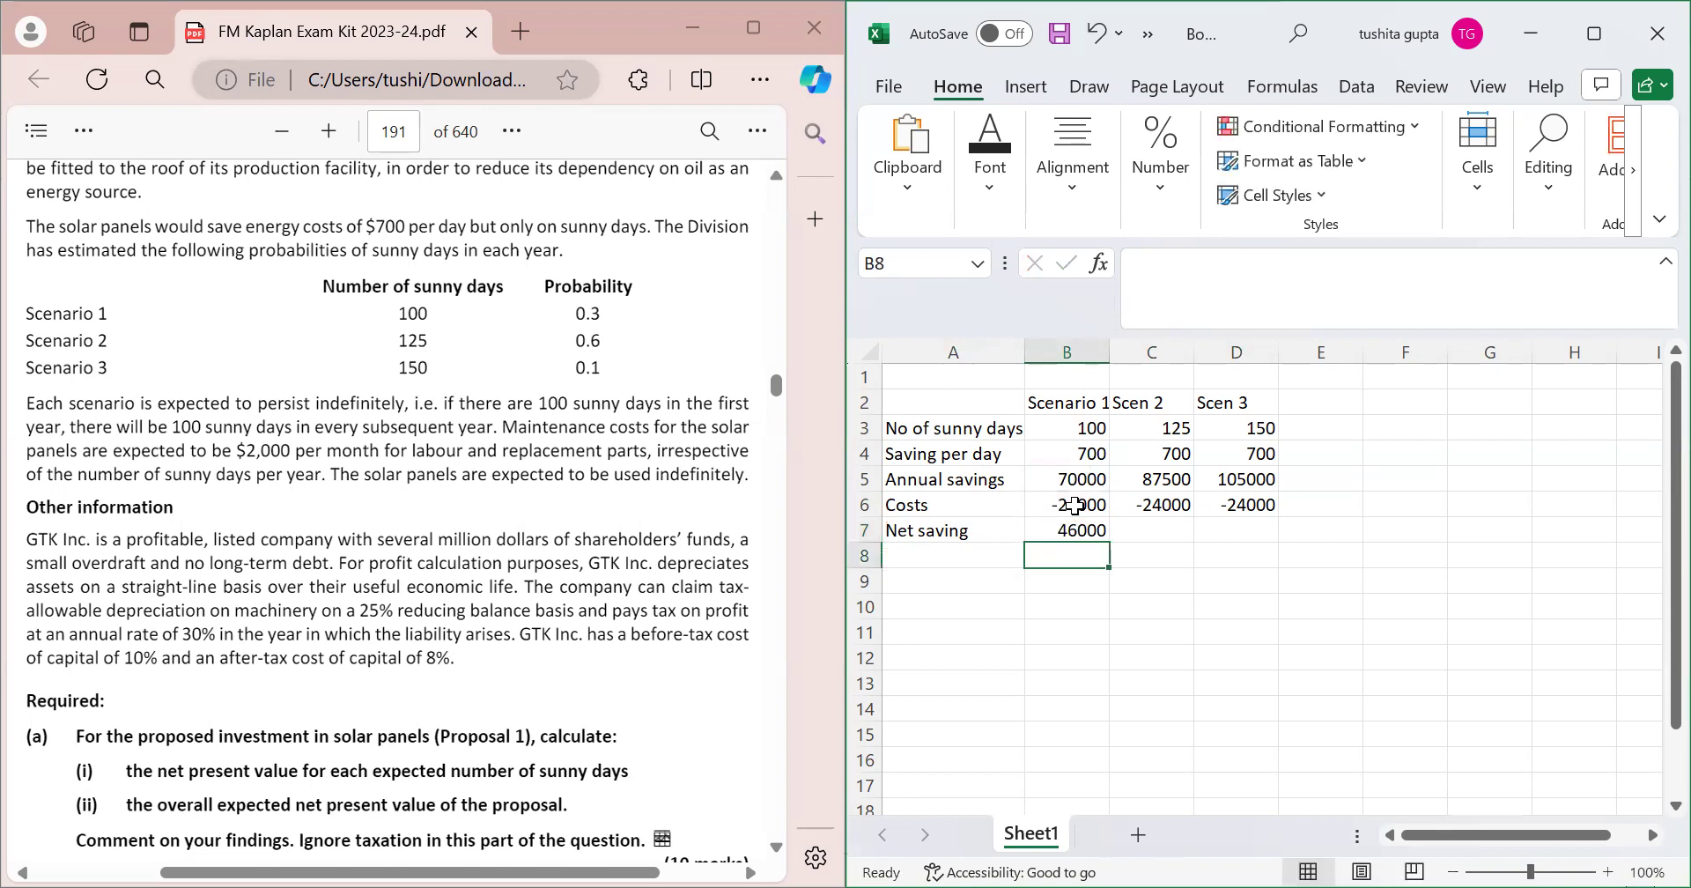
{"action": "key", "text": "Up"}
{"action": "key", "text": "ctrl+c"}
{"action": "key", "text": "Right"}
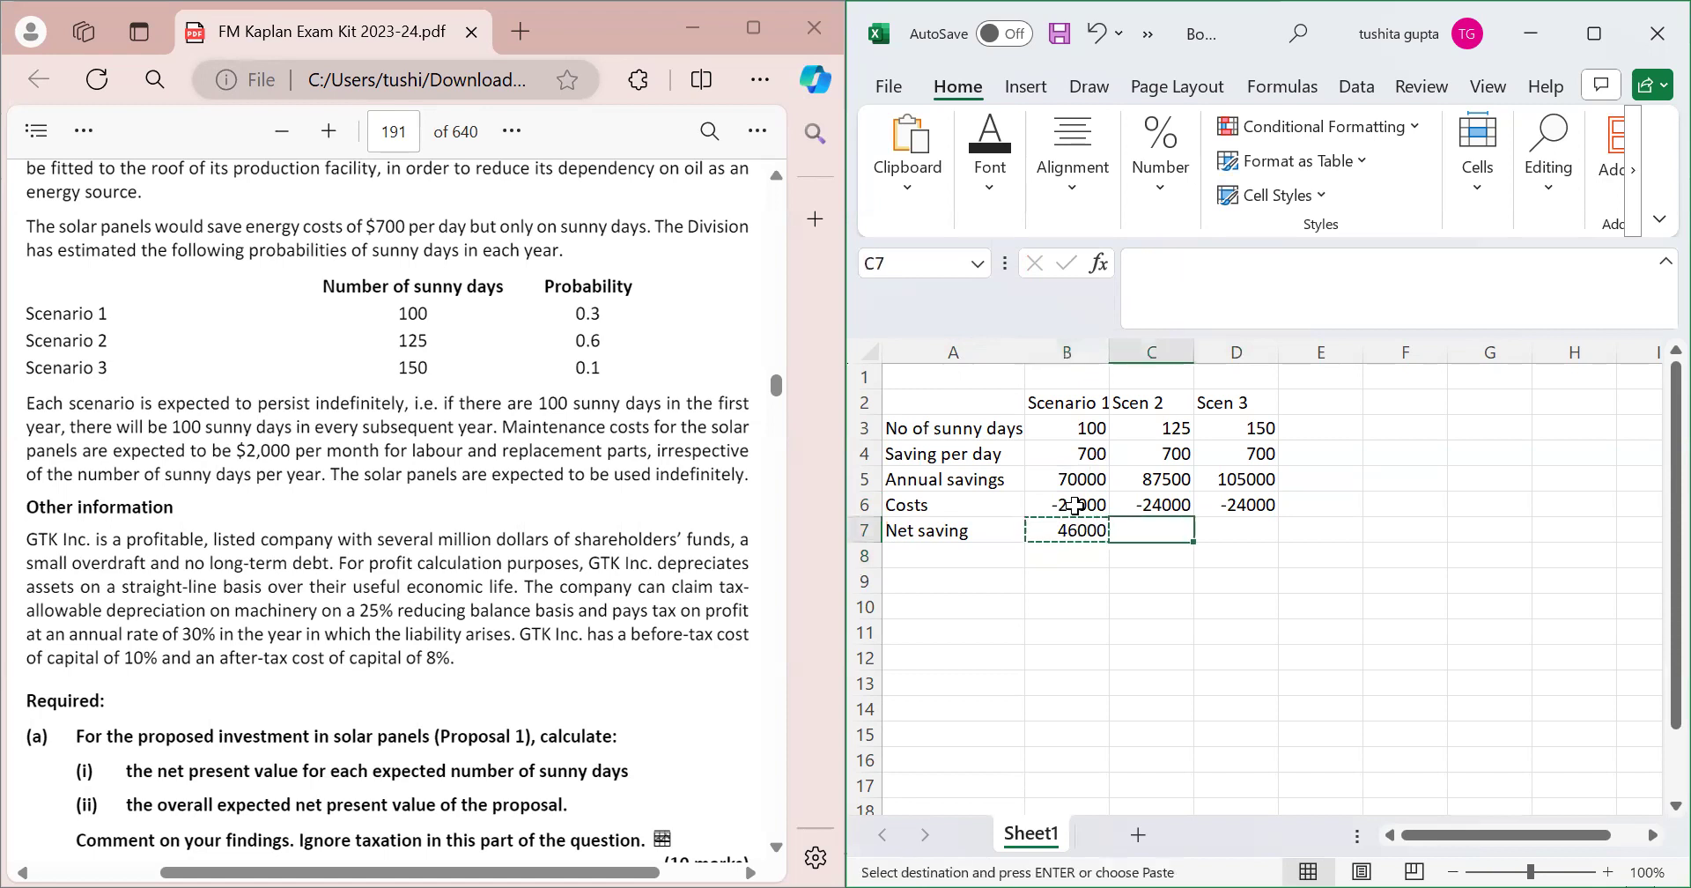
{"action": "key", "text": "shift+Right"}
{"action": "key", "text": "ctrl+v"}
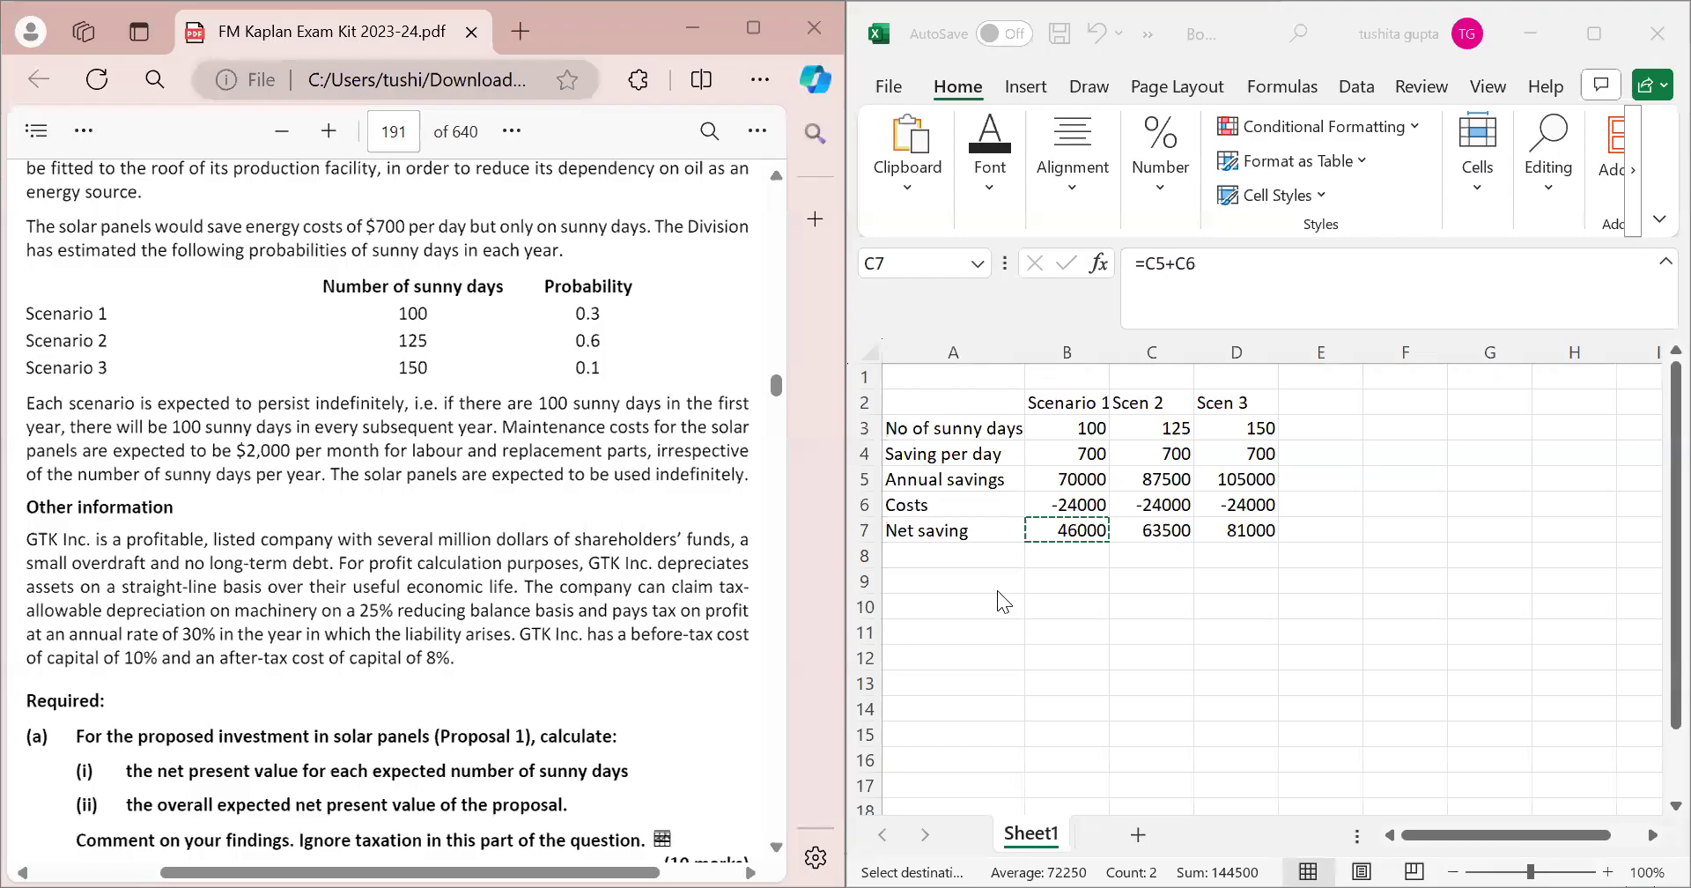
Add a PV row with =B7/0.1 in B8, copied to C8 and D8 (460000, 635000, 810000).
{"action": "left_click", "coordinate": [945, 556]}
{"action": "type", "text": "PV"}
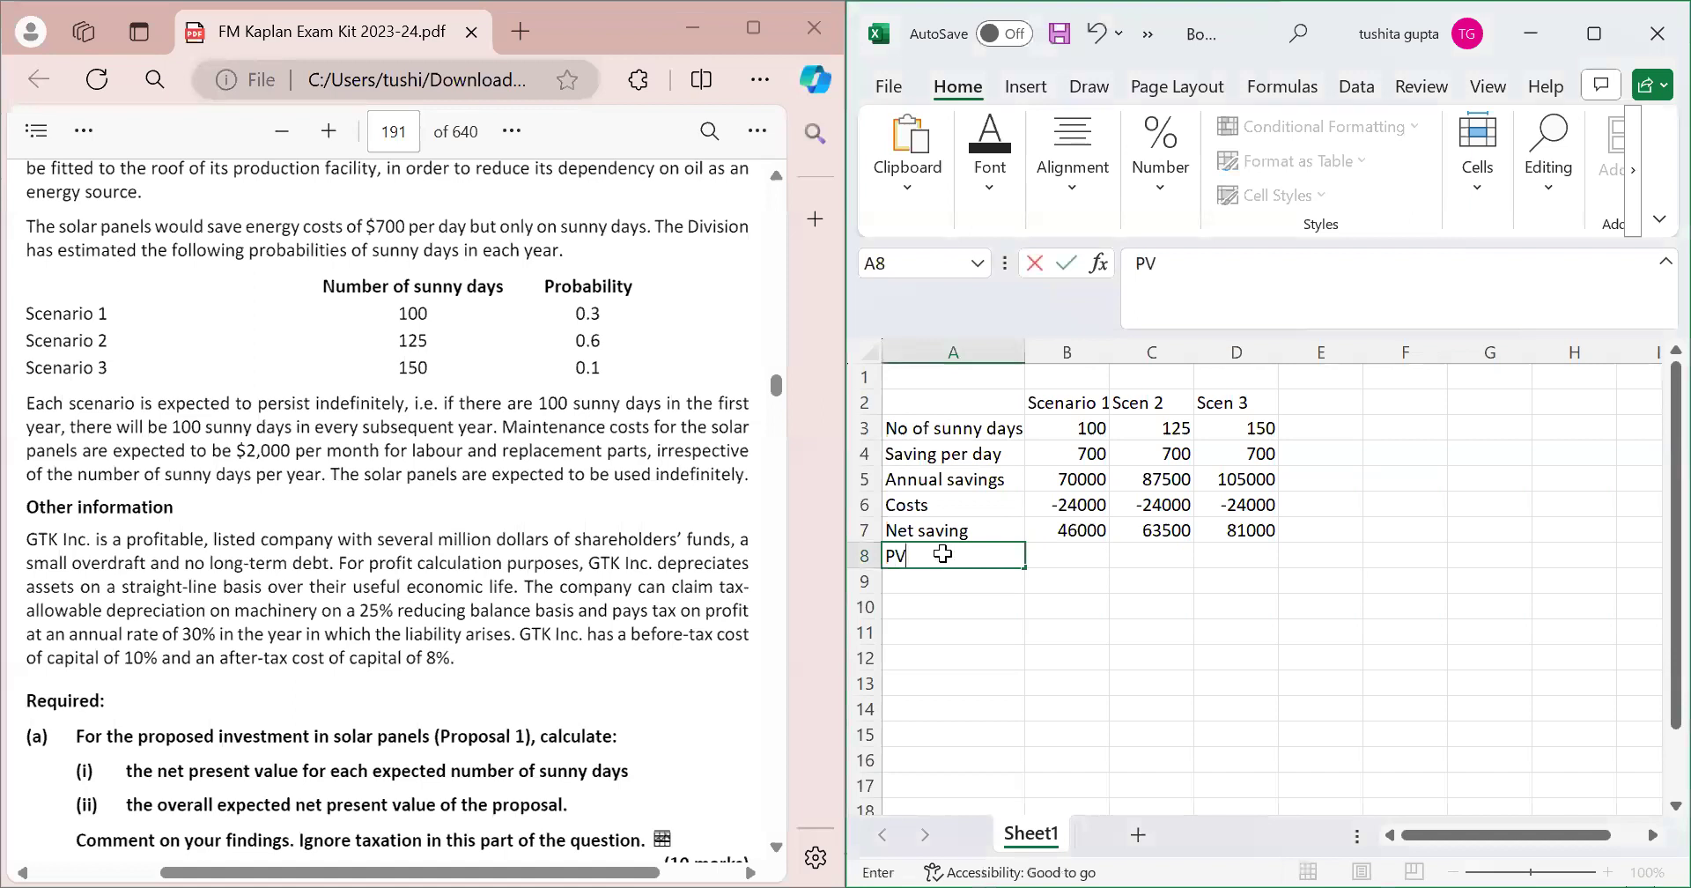
{"action": "key", "text": "Tab"}
{"action": "type", "text": "="}
{"action": "key", "text": "Up"}
{"action": "type", "text": "/0.1"}
{"action": "key", "text": "Return"}
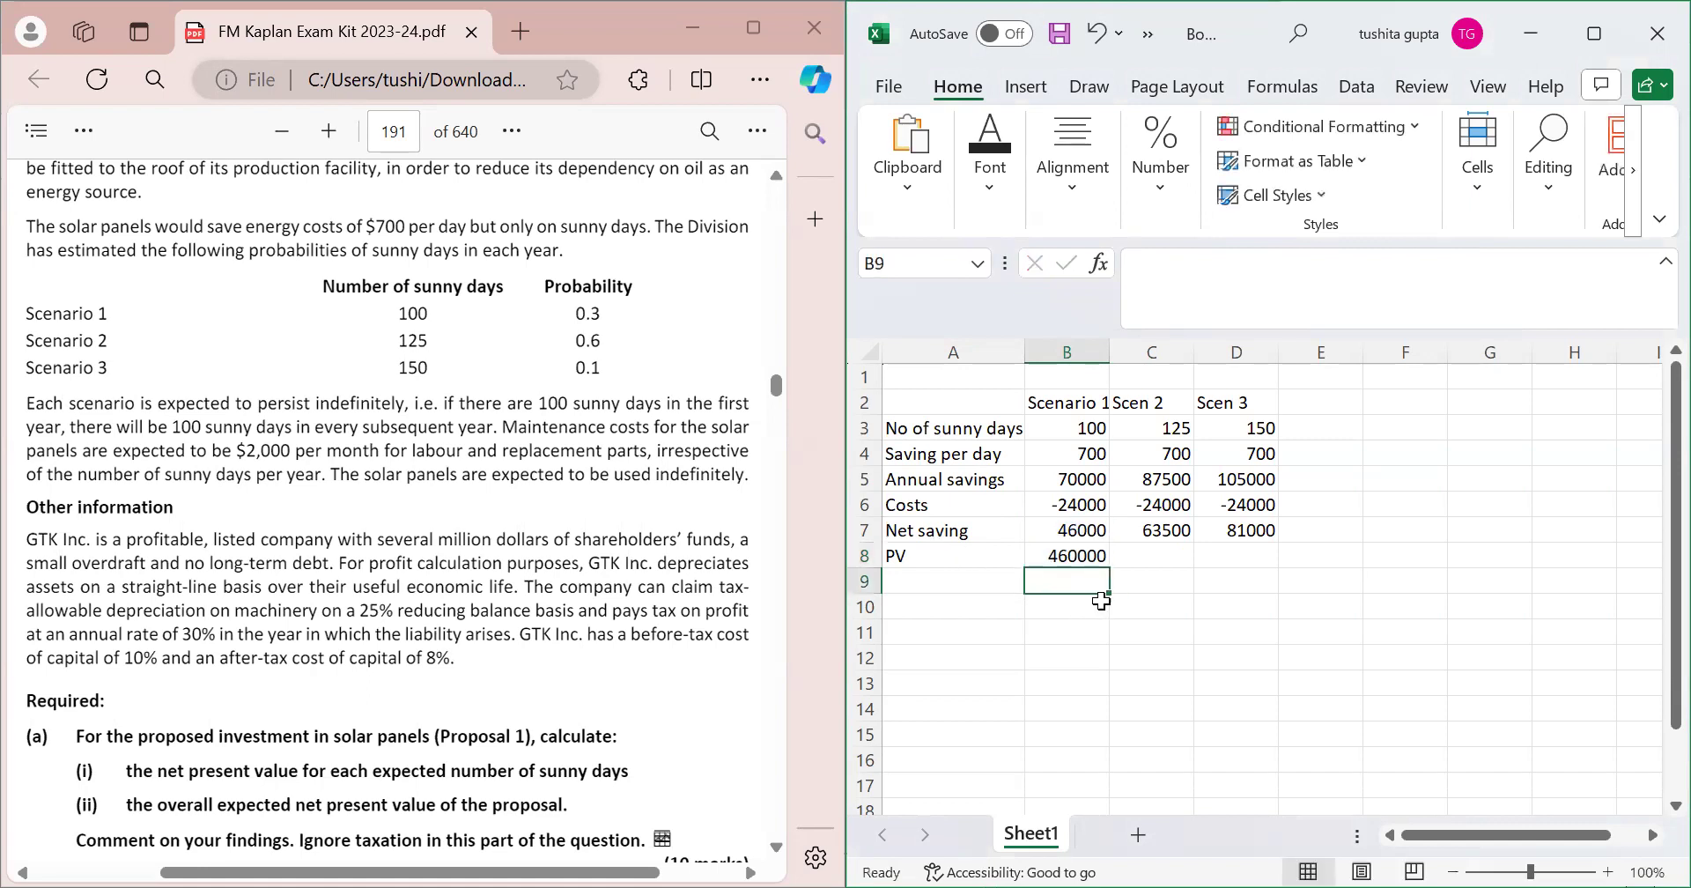
{"action": "left_click", "coordinate": [1143, 561]}
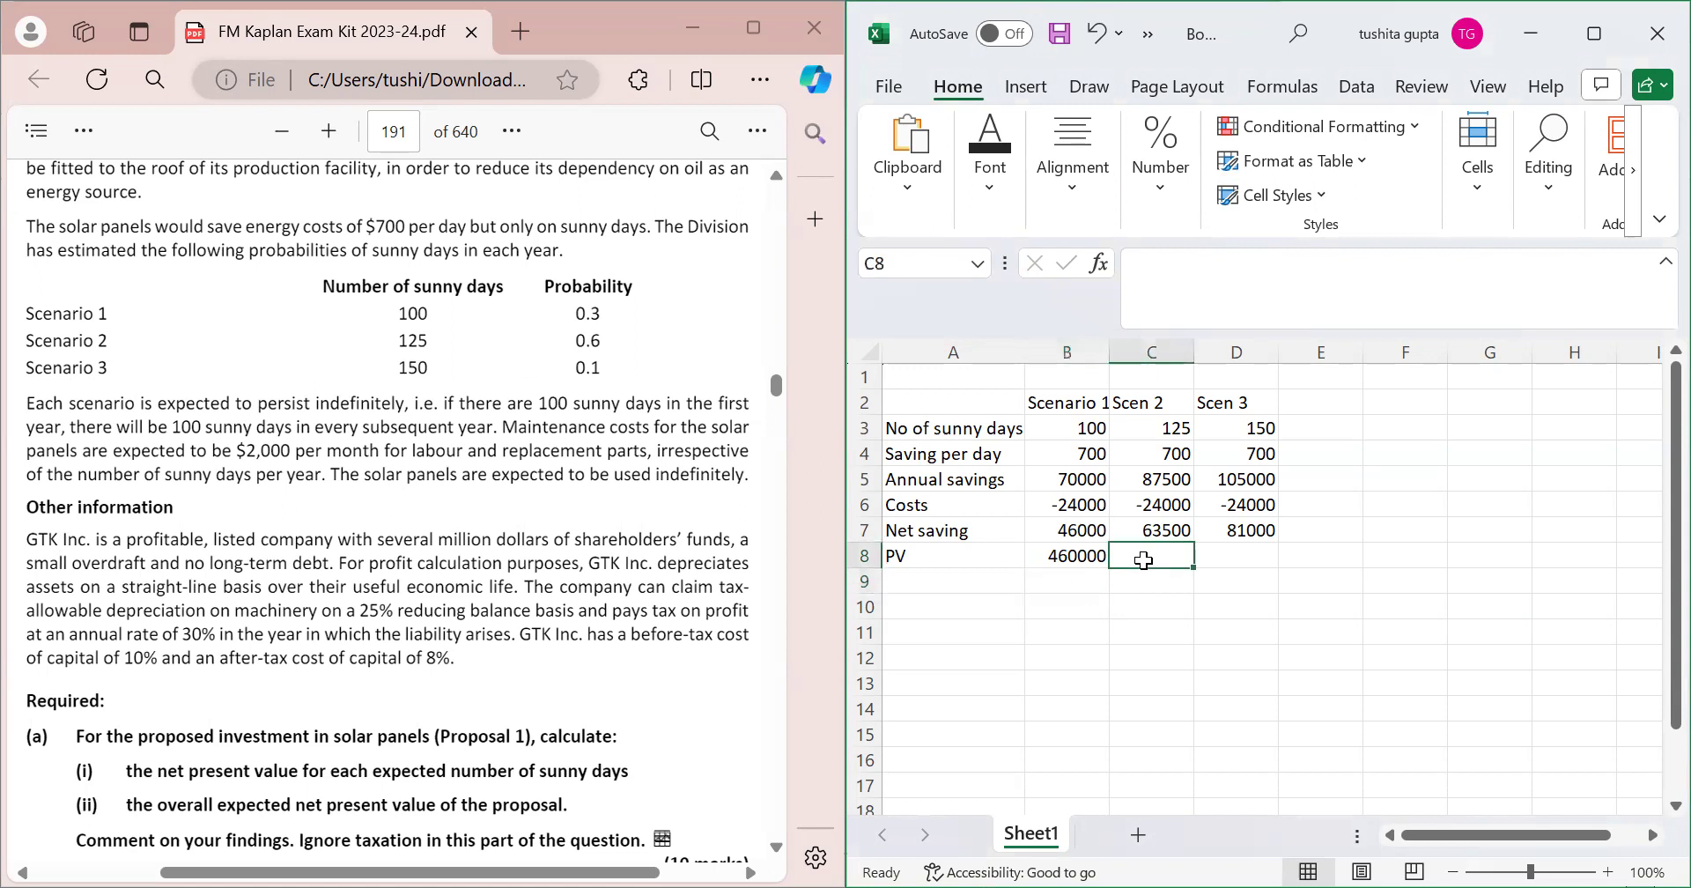
{"action": "key", "text": "Left"}
{"action": "key", "text": "ctrl+c"}
{"action": "key", "text": "Right"}
{"action": "key", "text": "ctrl+v"}
{"action": "key", "text": "Right"}
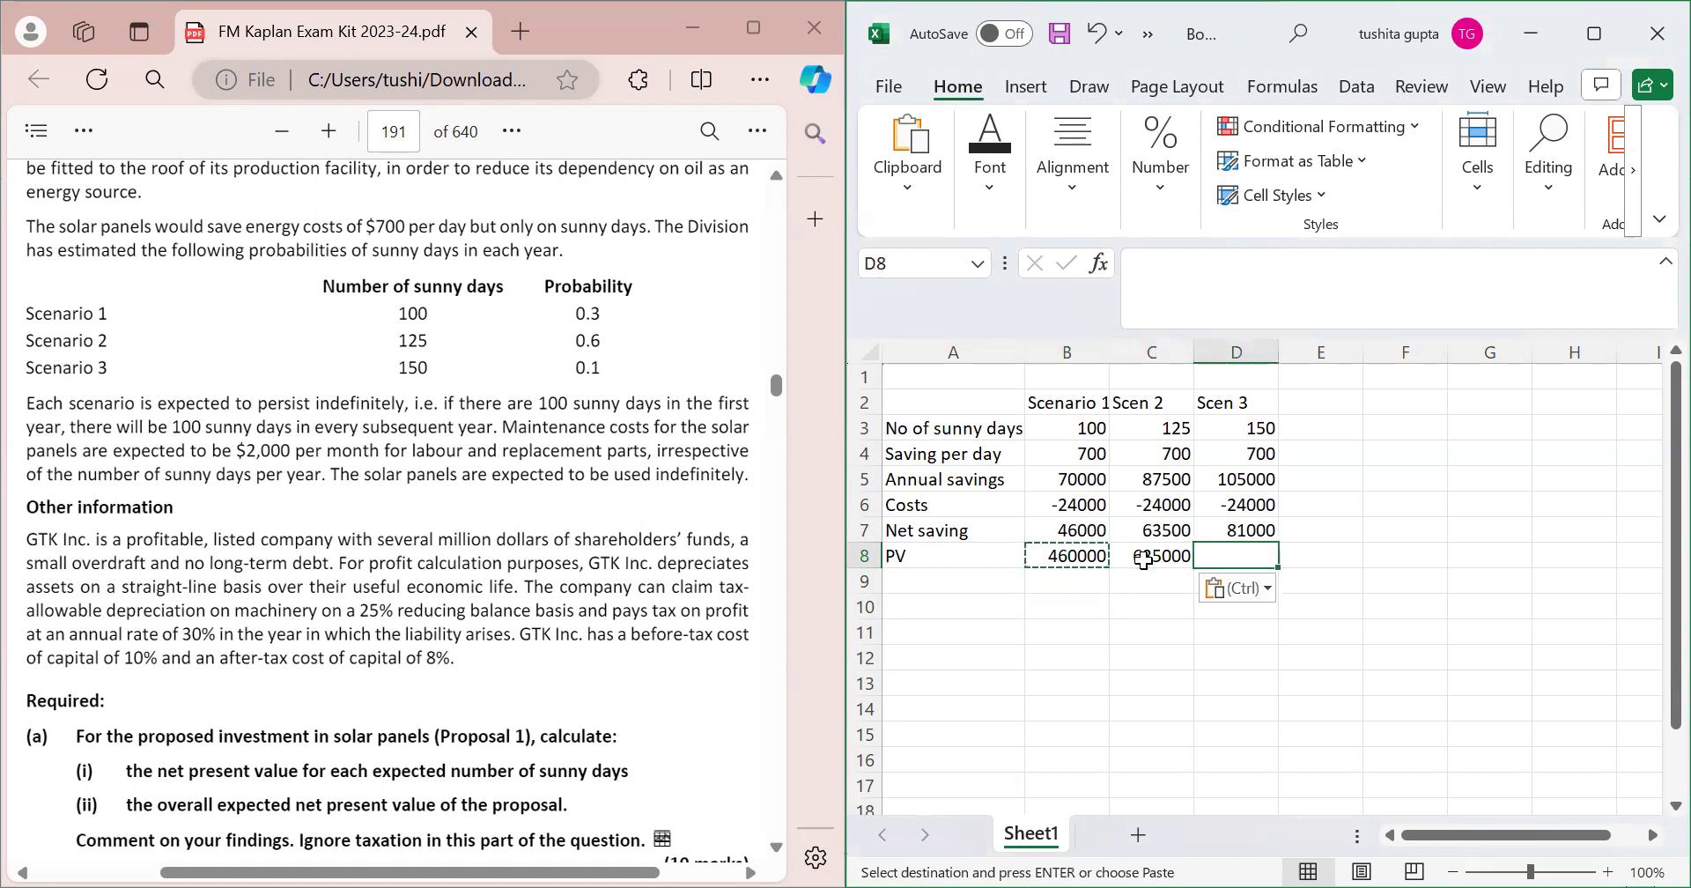
{"action": "key", "text": "ctrl+v"}
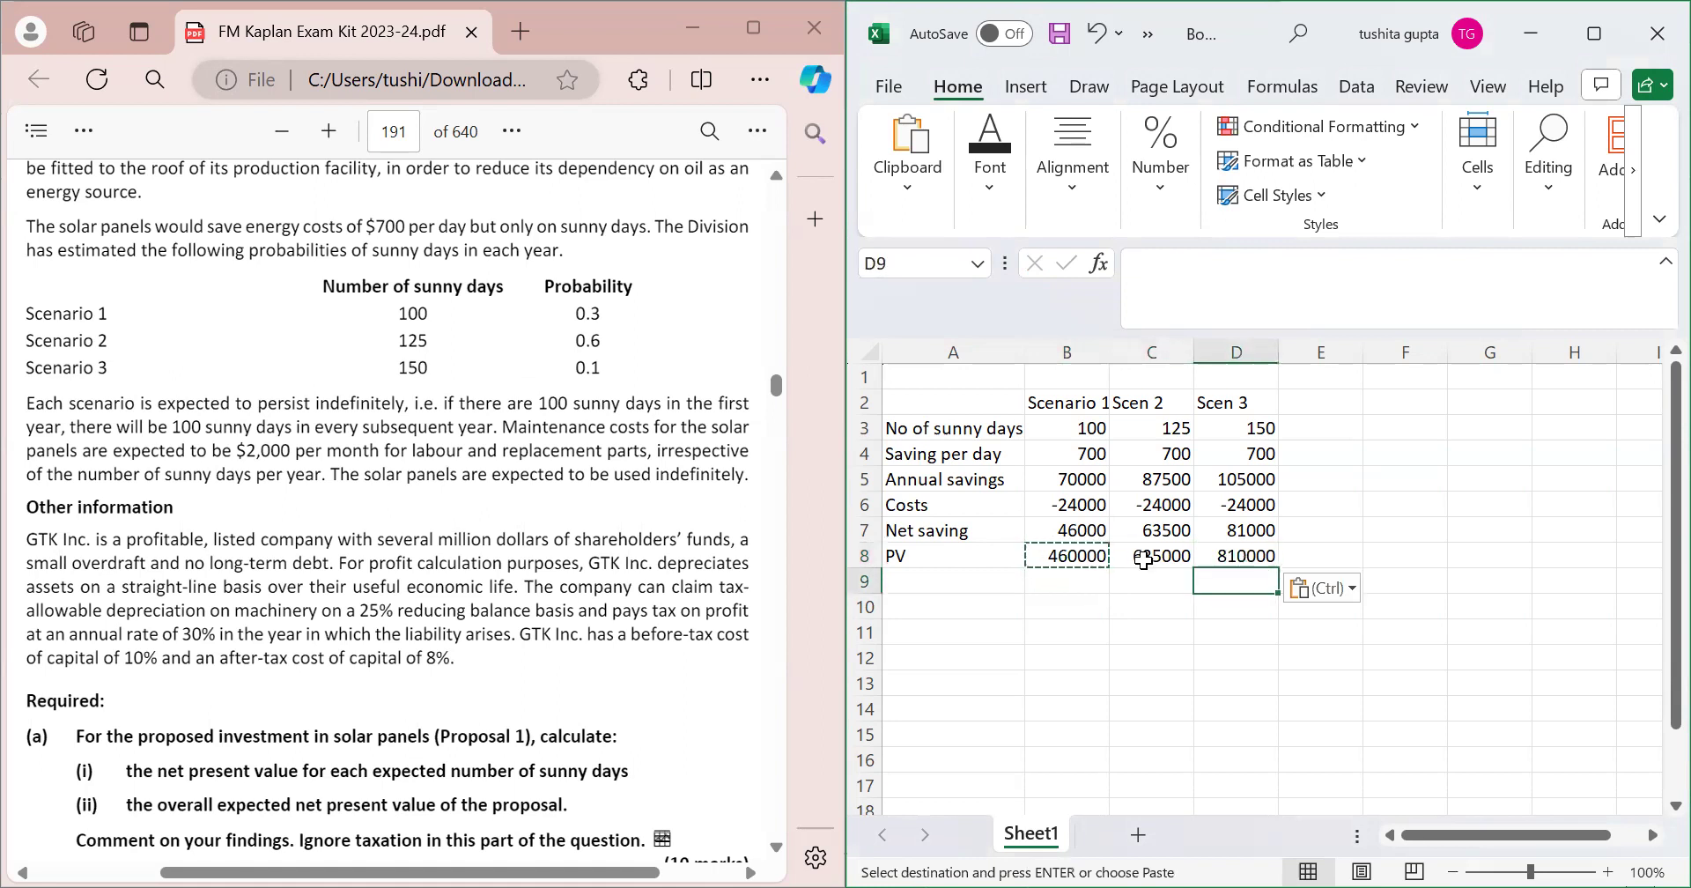
{"action": "key", "text": "Left"}
{"action": "key", "text": "Left"}
{"action": "key", "text": "Left"}
{"action": "key", "text": "Down"}
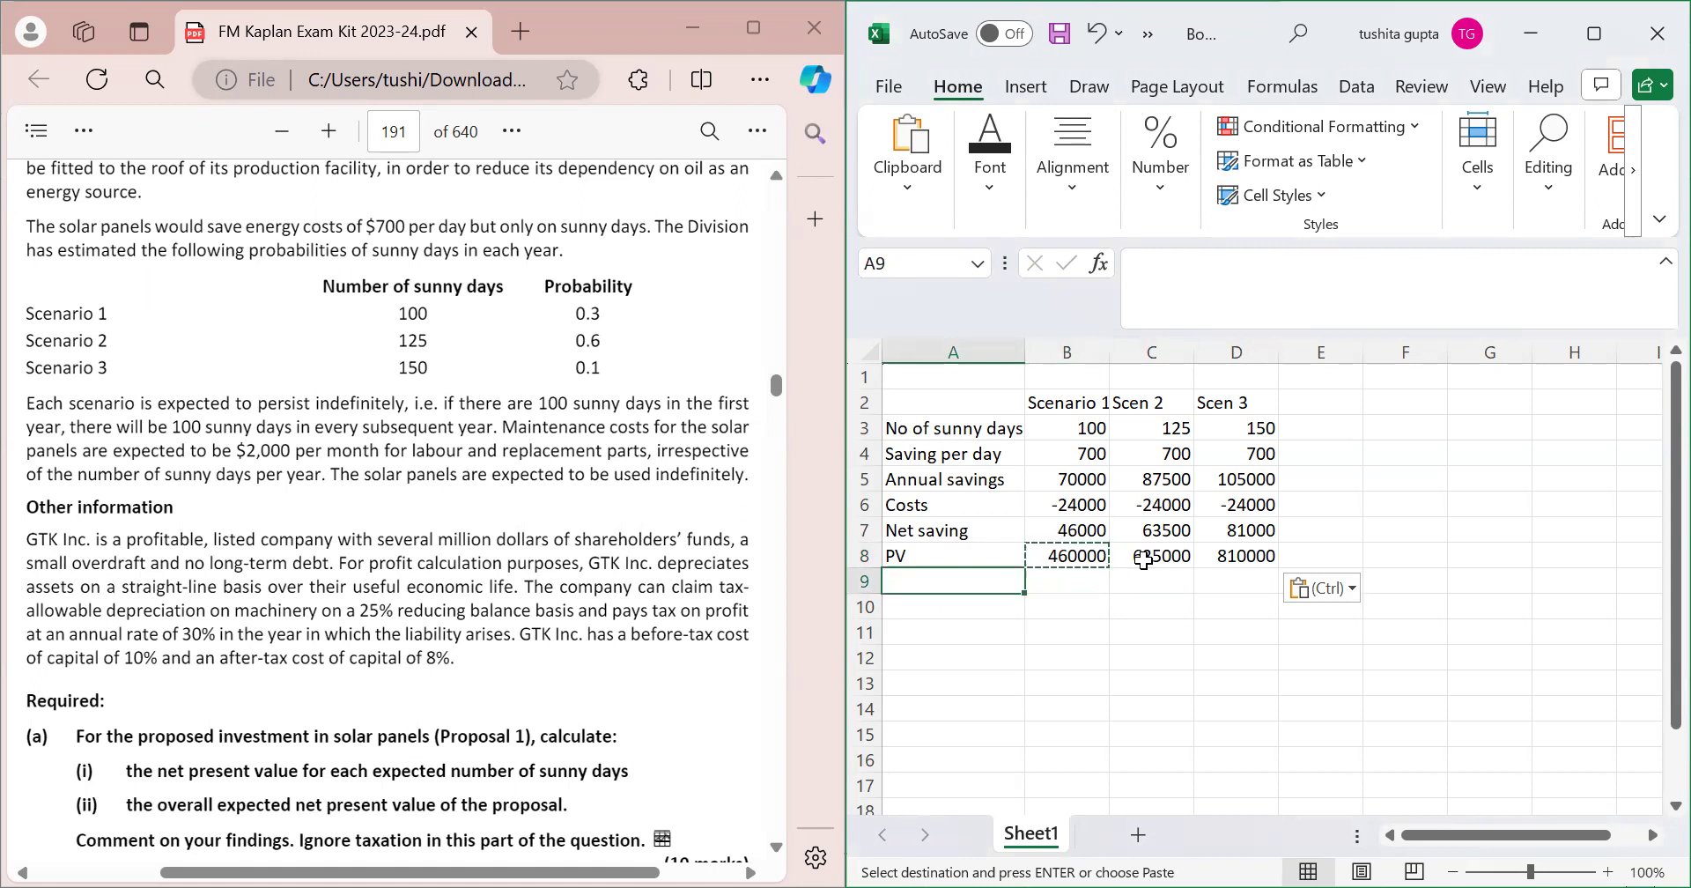
Label row 9 'Inv' and enter the -500000 investment under all three scenarios.
{"action": "type", "text": "In"}
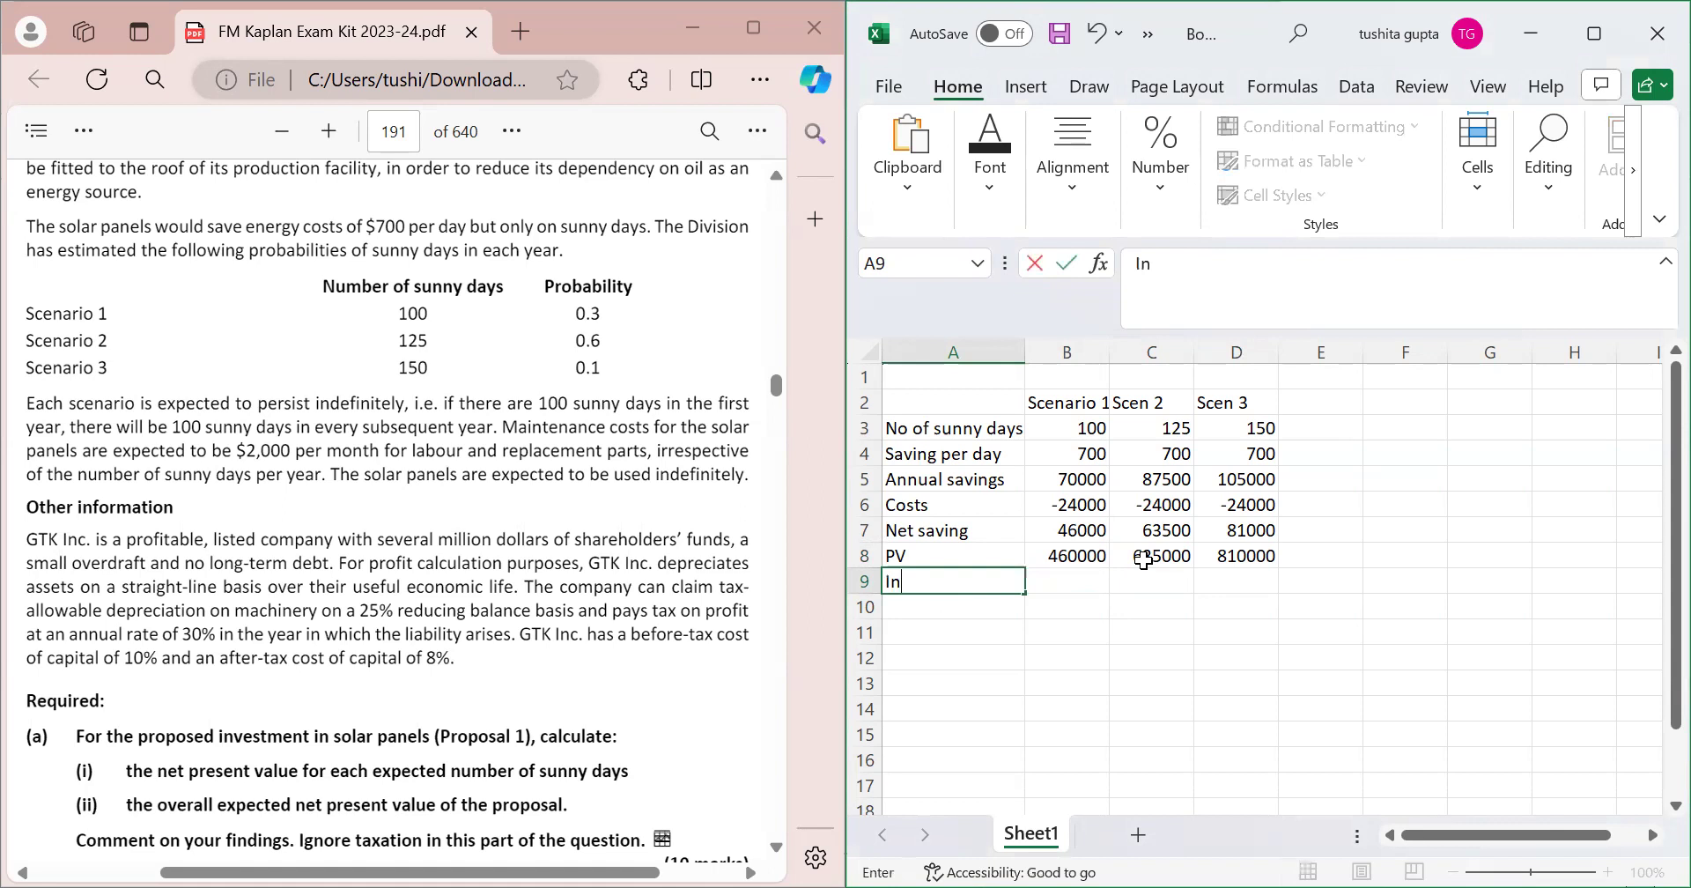
{"action": "type", "text": "v"}
{"action": "key", "text": "Tab"}
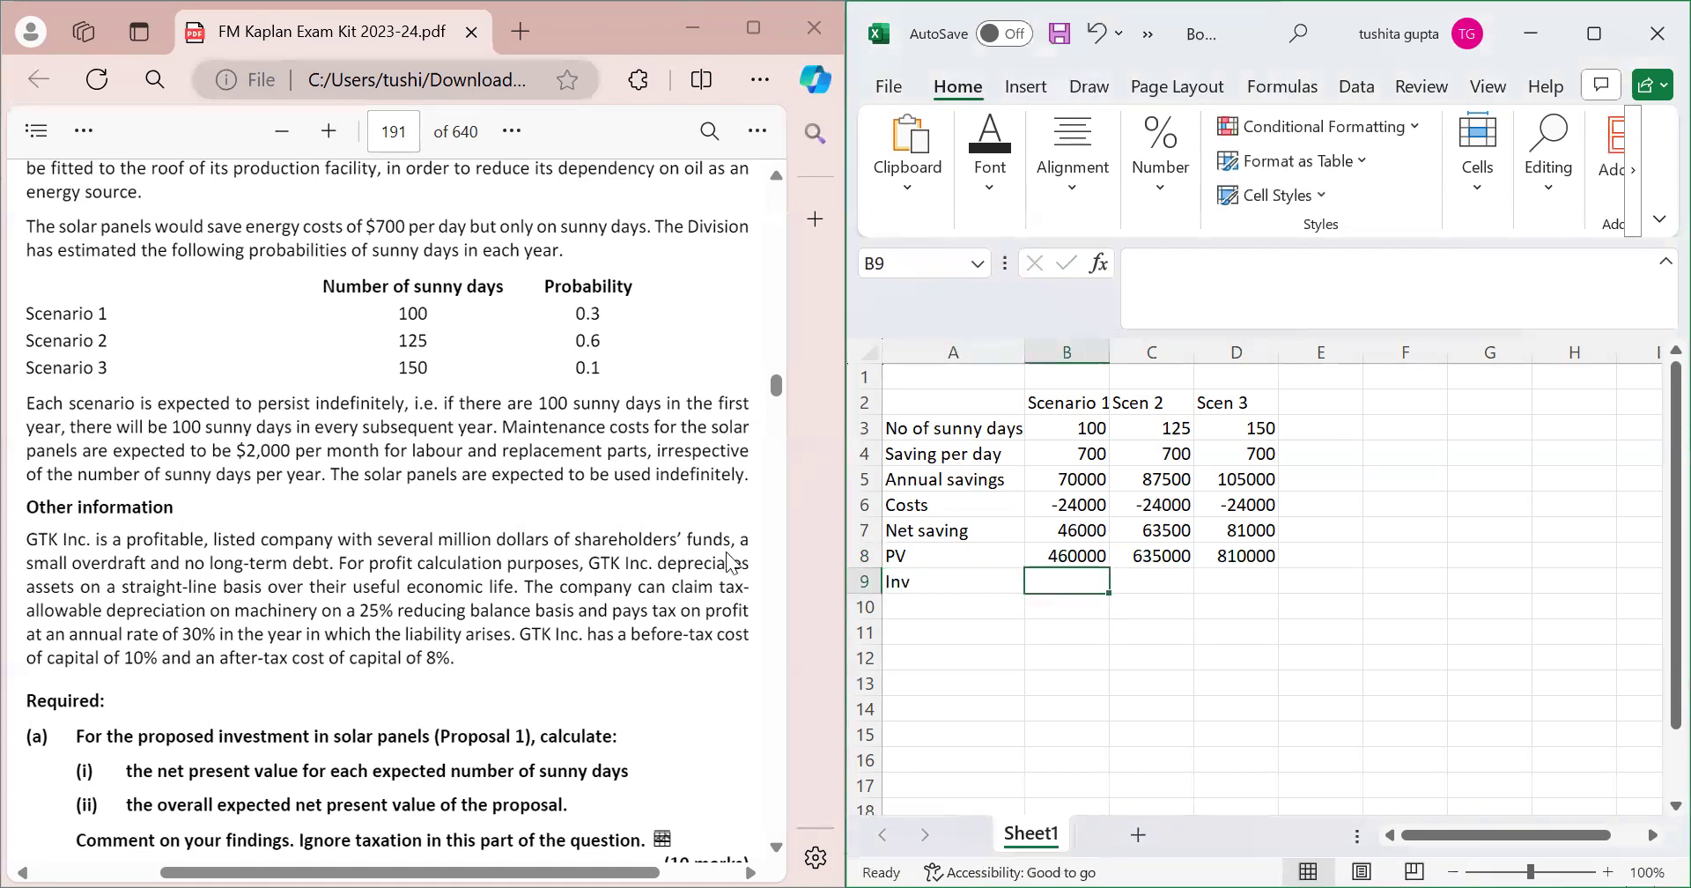
{"action": "scroll", "coordinate": [622, 643], "scroll_direction": "down", "scroll_amount": 1}
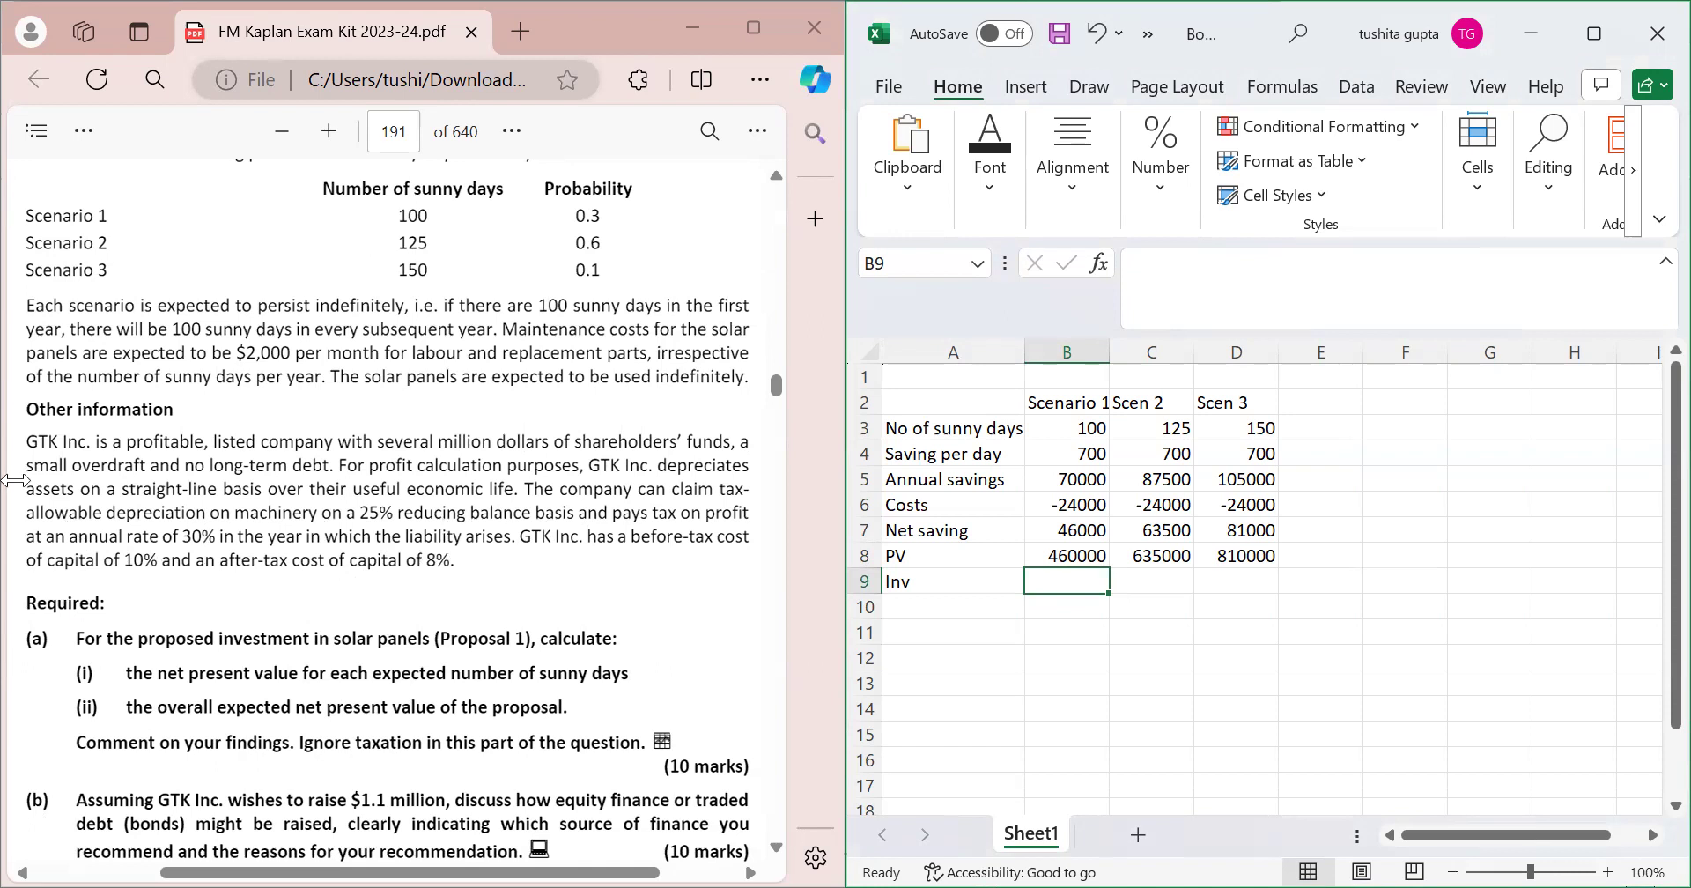
{"action": "scroll", "coordinate": [225, 587], "scroll_direction": "up", "scroll_amount": 3}
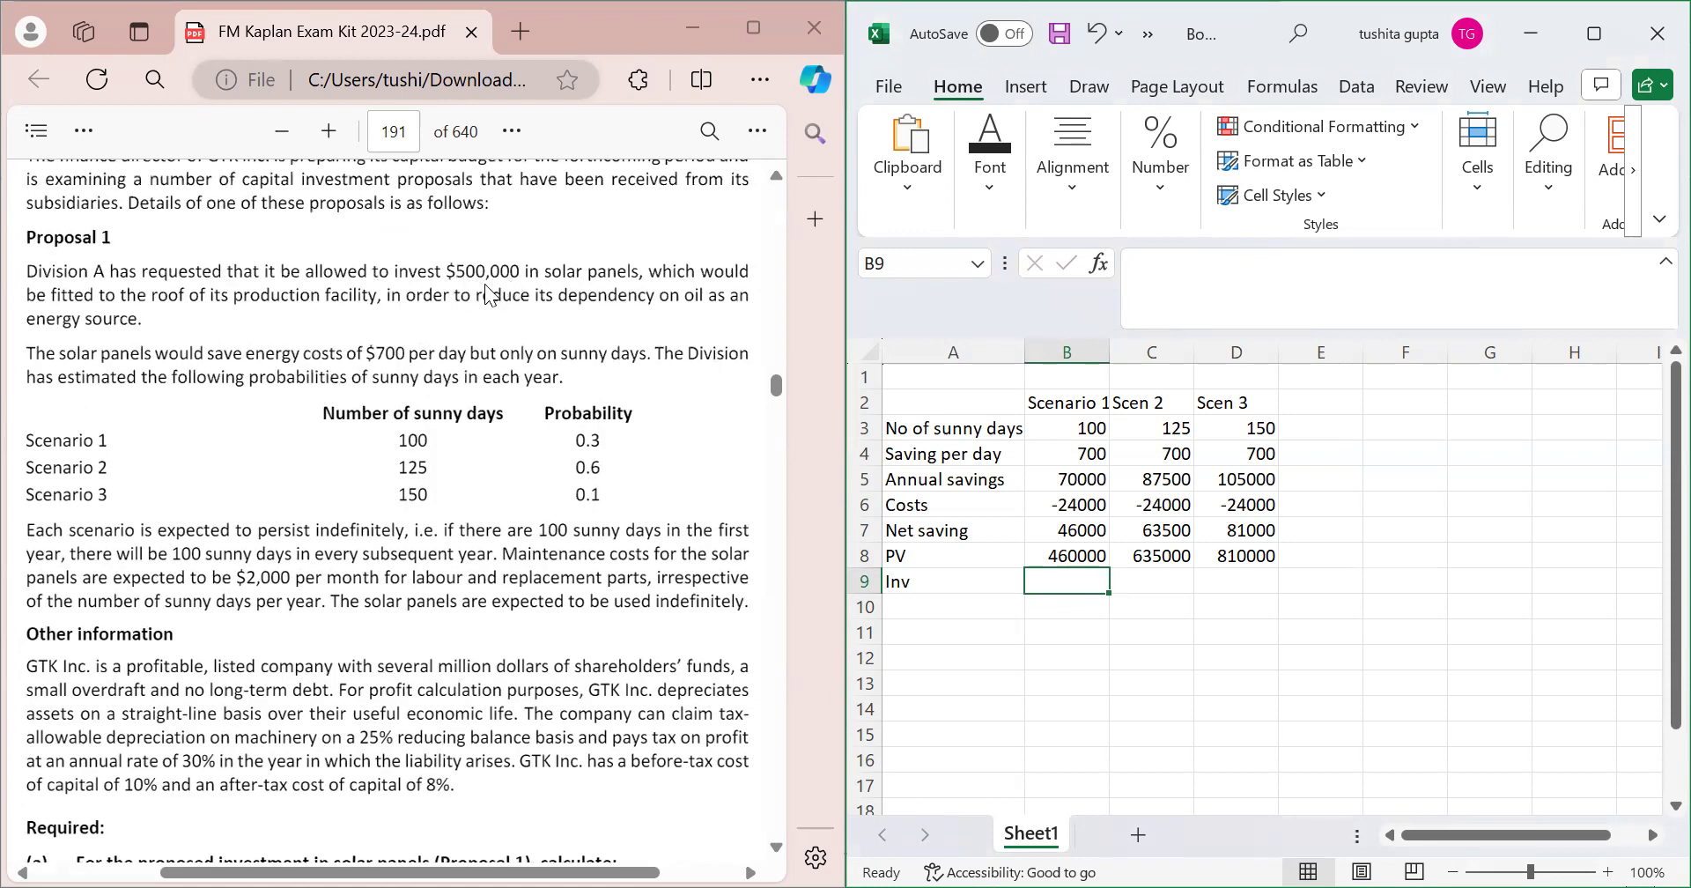
{"action": "type", "text": "-500000"}
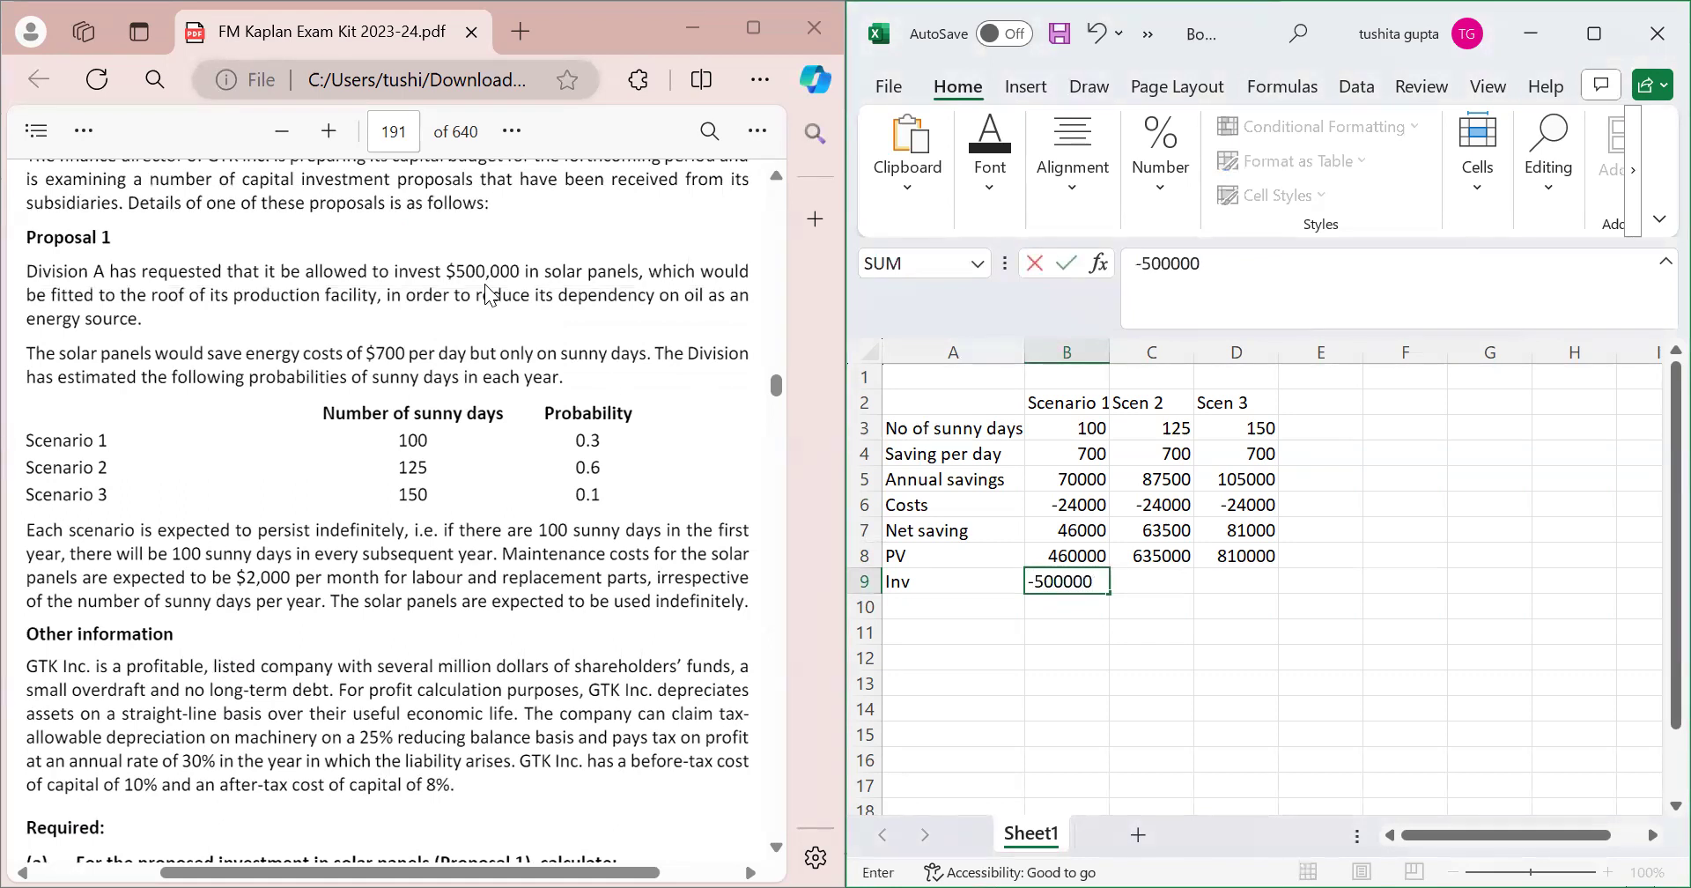
{"action": "key", "text": "Return"}
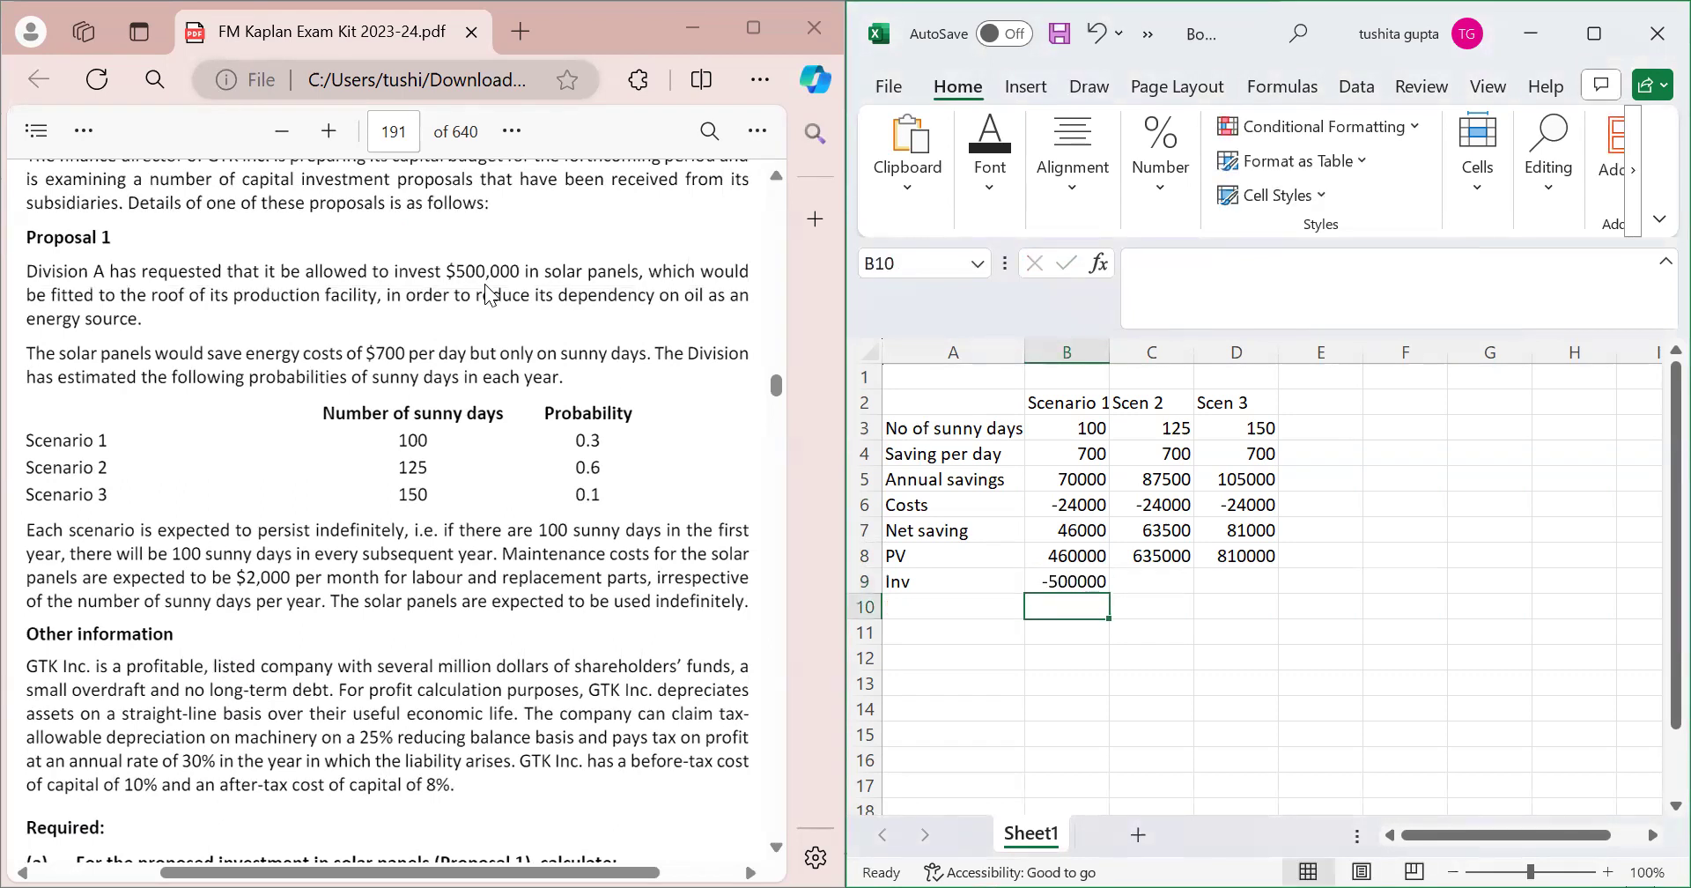
{"action": "key", "text": "Up"}
{"action": "key", "text": "ctrl+c"}
{"action": "key", "text": "Right"}
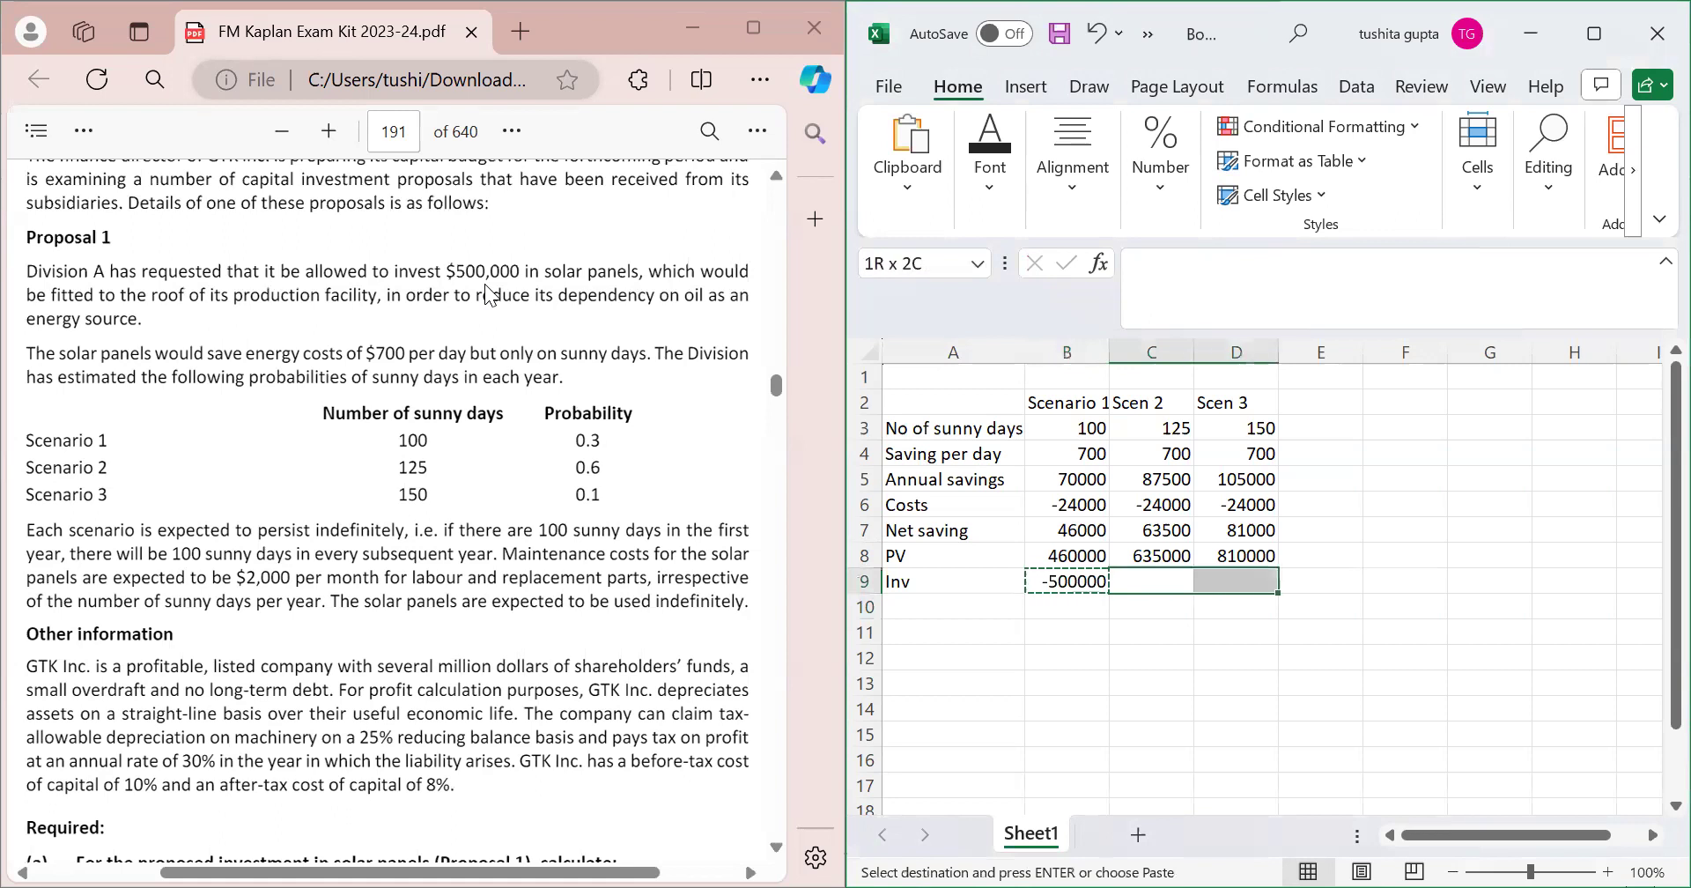
{"action": "key", "text": "ctrl+v"}
{"action": "key", "text": "Left"}
{"action": "key", "text": "Down"}
Add an NPV row in row 10 summing PV and Inv, copied across: -40000, 135000, 310000.
{"action": "key", "text": "Left"}
{"action": "type", "text": "NPV"}
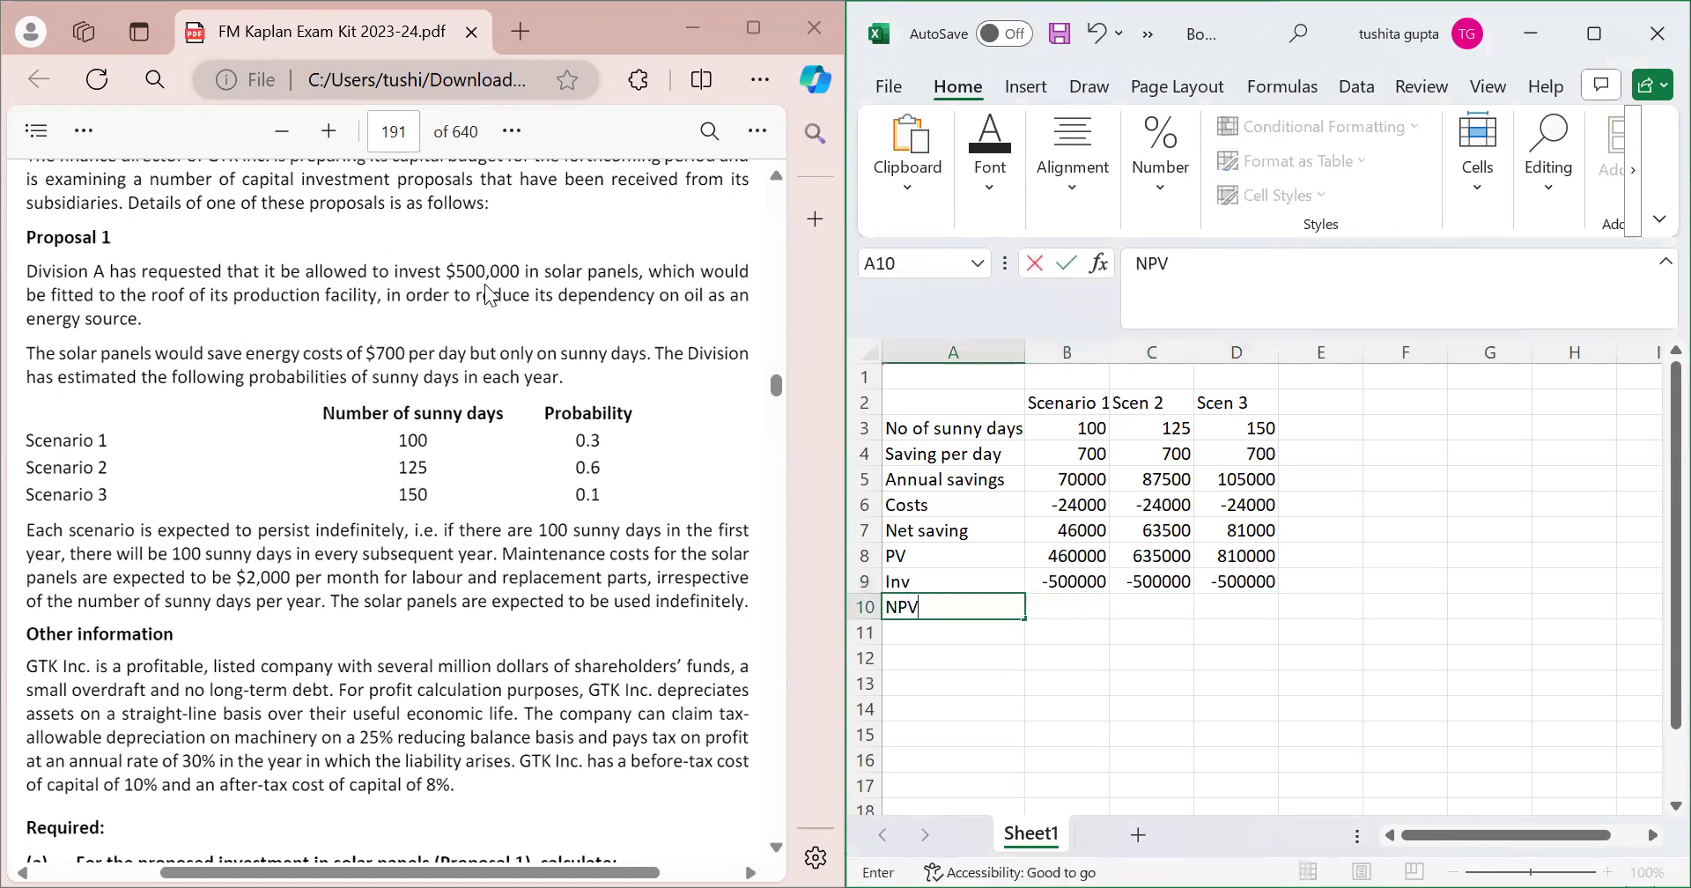
{"action": "key", "text": "Right"}
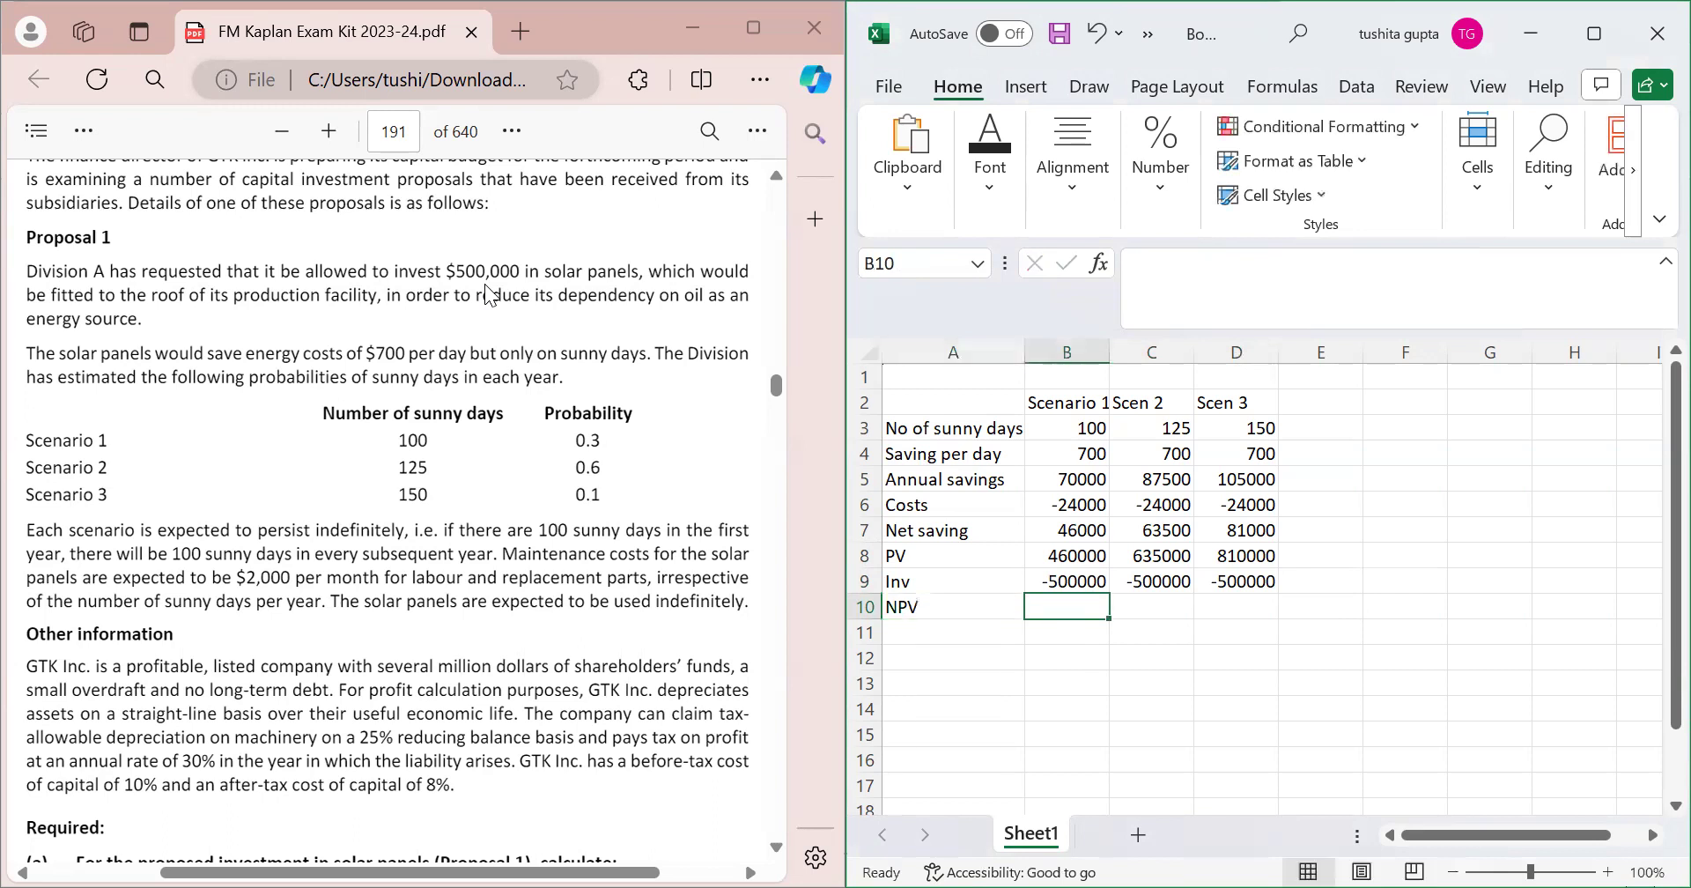
{"action": "type", "text": "="}
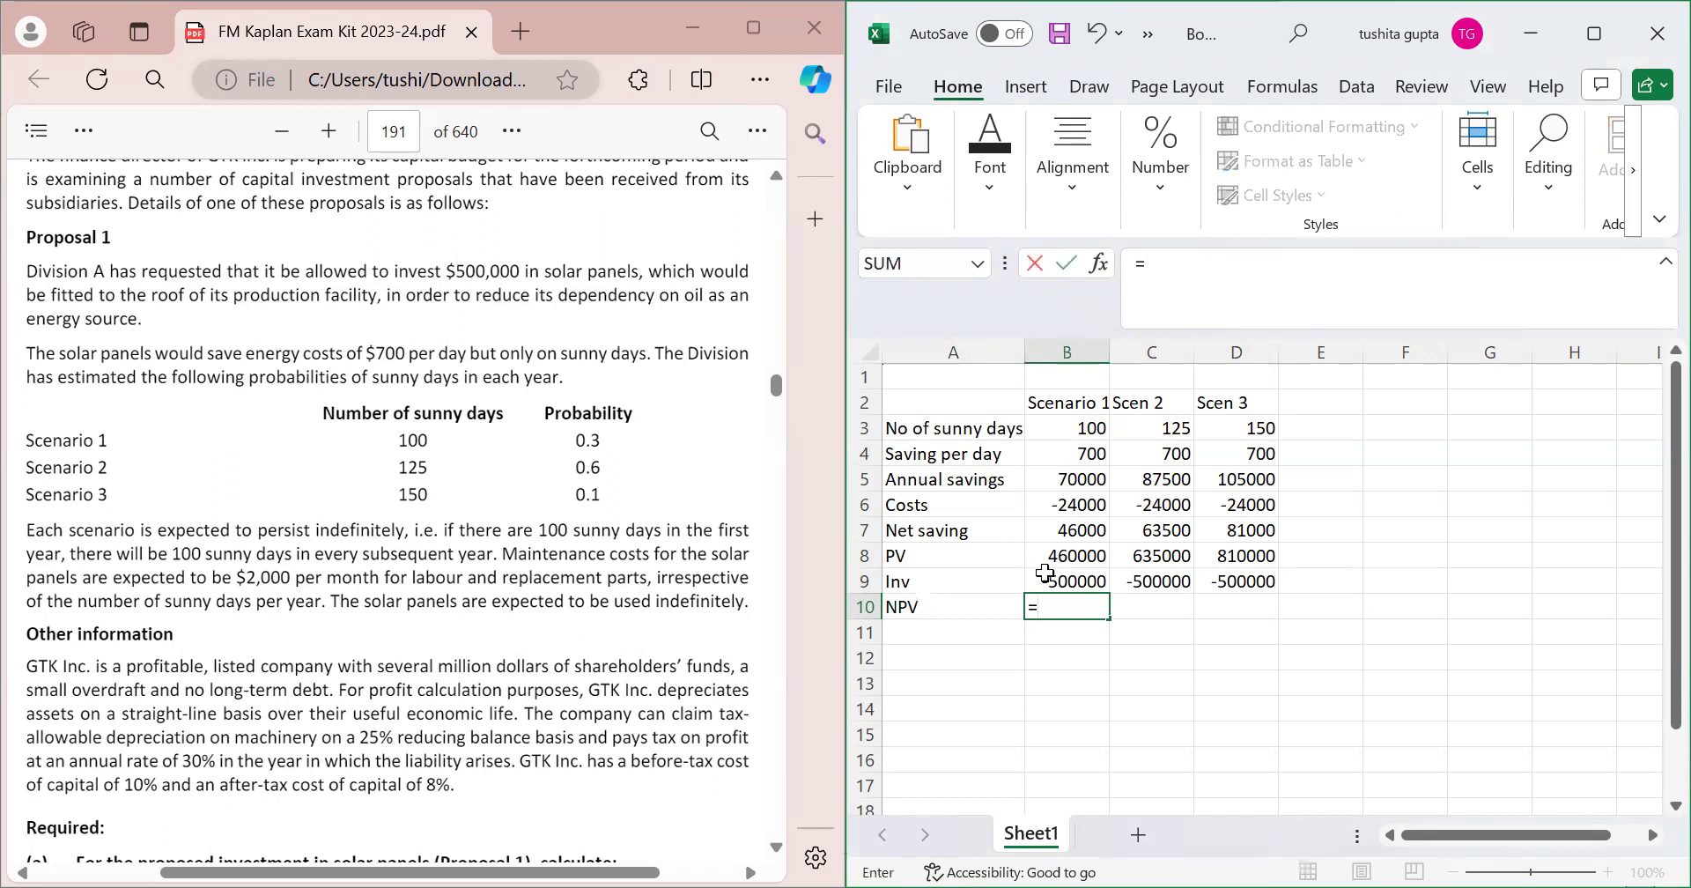
{"action": "left_click", "coordinate": [1066, 557]}
{"action": "type", "text": "-"}
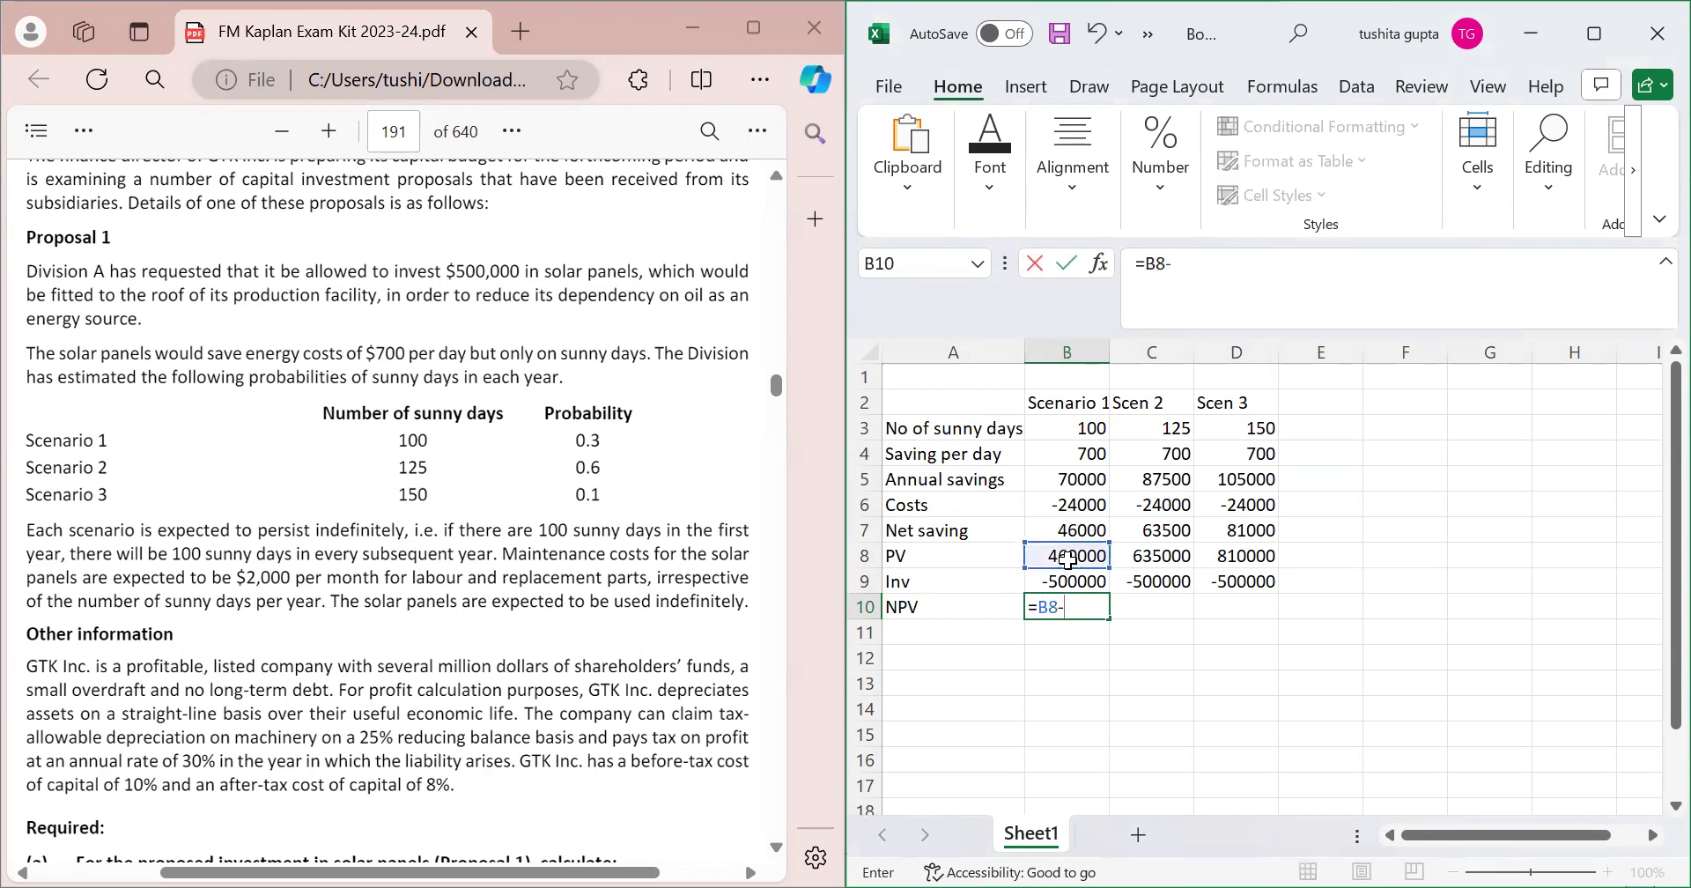
{"action": "left_click", "coordinate": [1083, 579]}
{"action": "key", "text": "Return"}
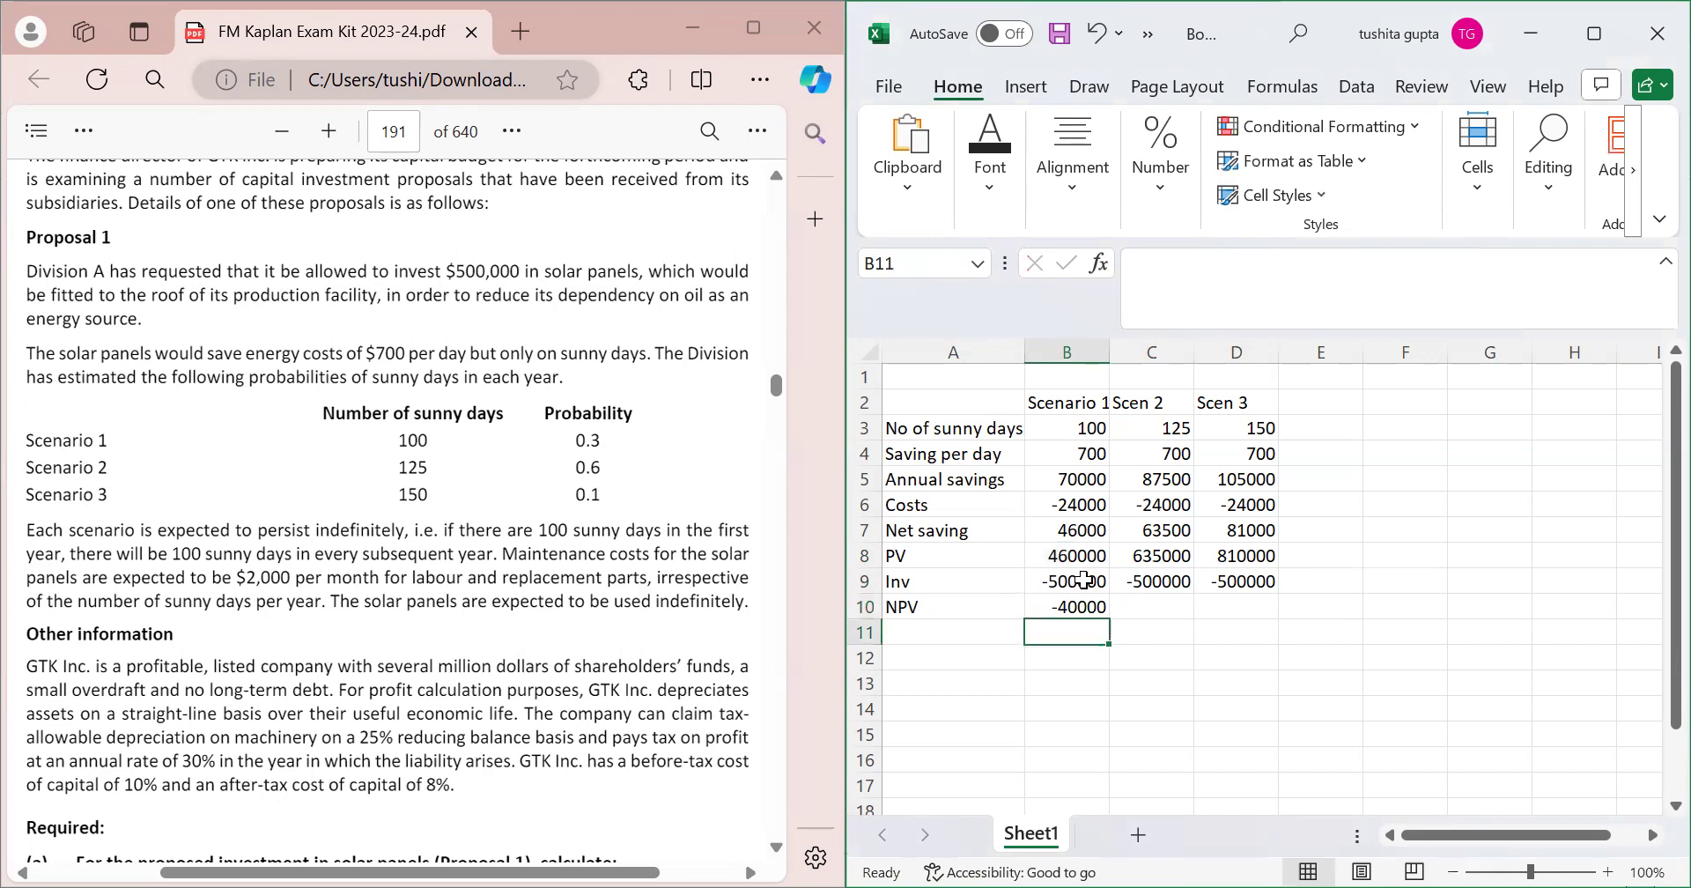
{"action": "key", "text": "Right"}
{"action": "key", "text": "Up"}
{"action": "key", "text": "Left"}
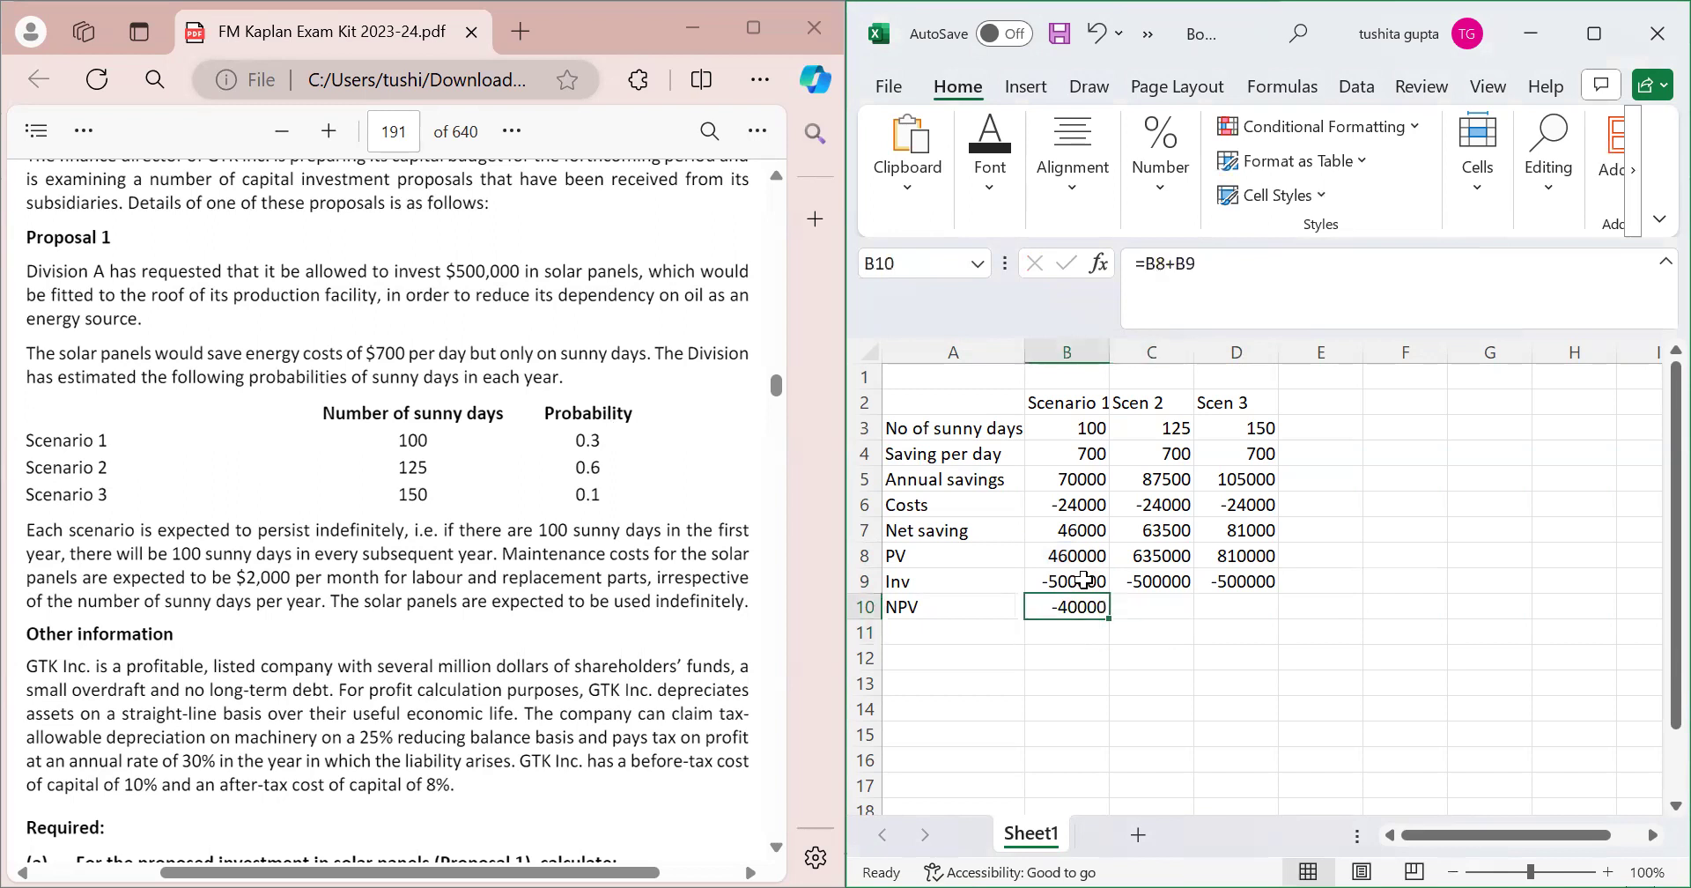
{"action": "key", "text": "ctrl+c"}
{"action": "key", "text": "Right"}
{"action": "key", "text": "shift+Right"}
{"action": "key", "text": "ctrl+v"}
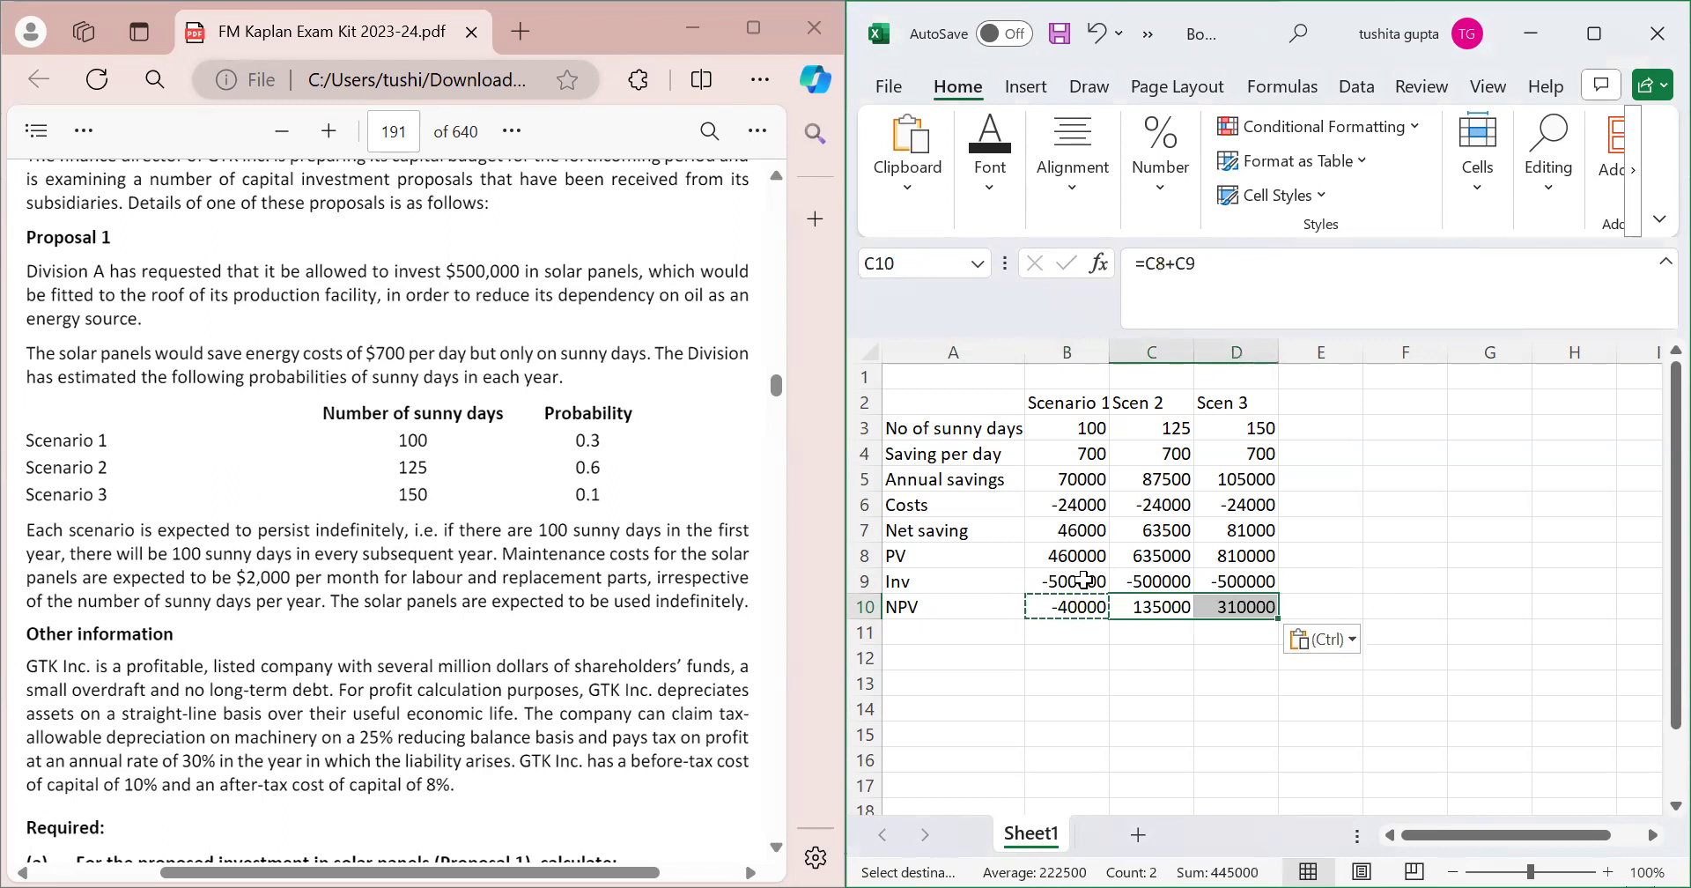
Add a Prob row in row 11 with probabilities 0.3, 0.6 and 0.1 for the three scenarios.
{"action": "left_click", "coordinate": [930, 635]}
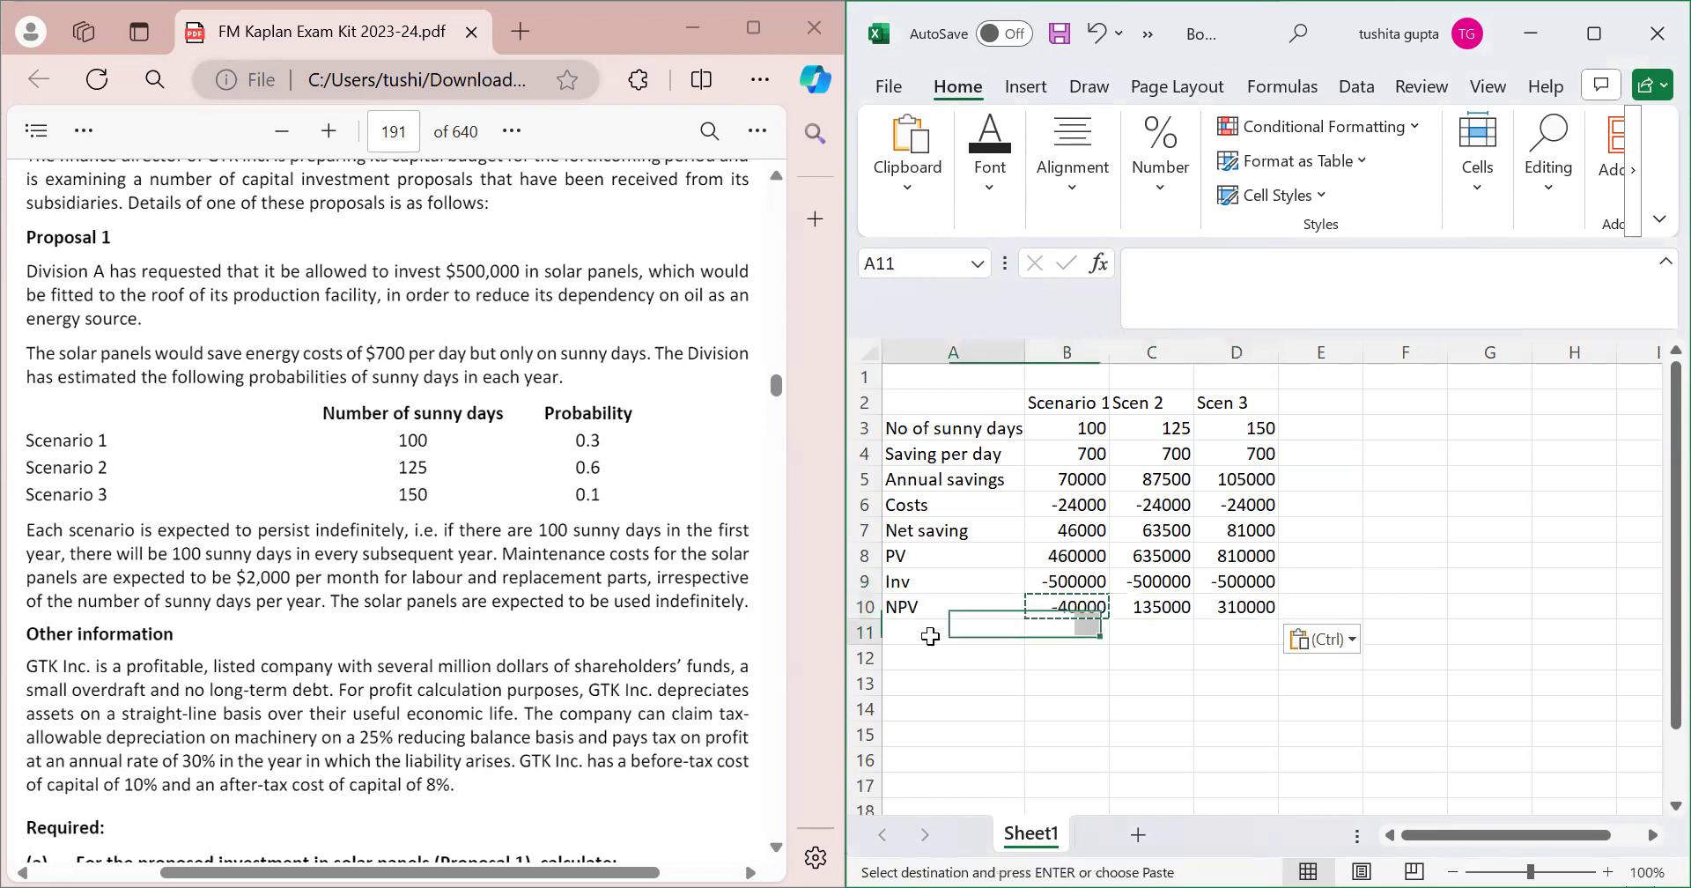
{"action": "type", "text": "Po"}
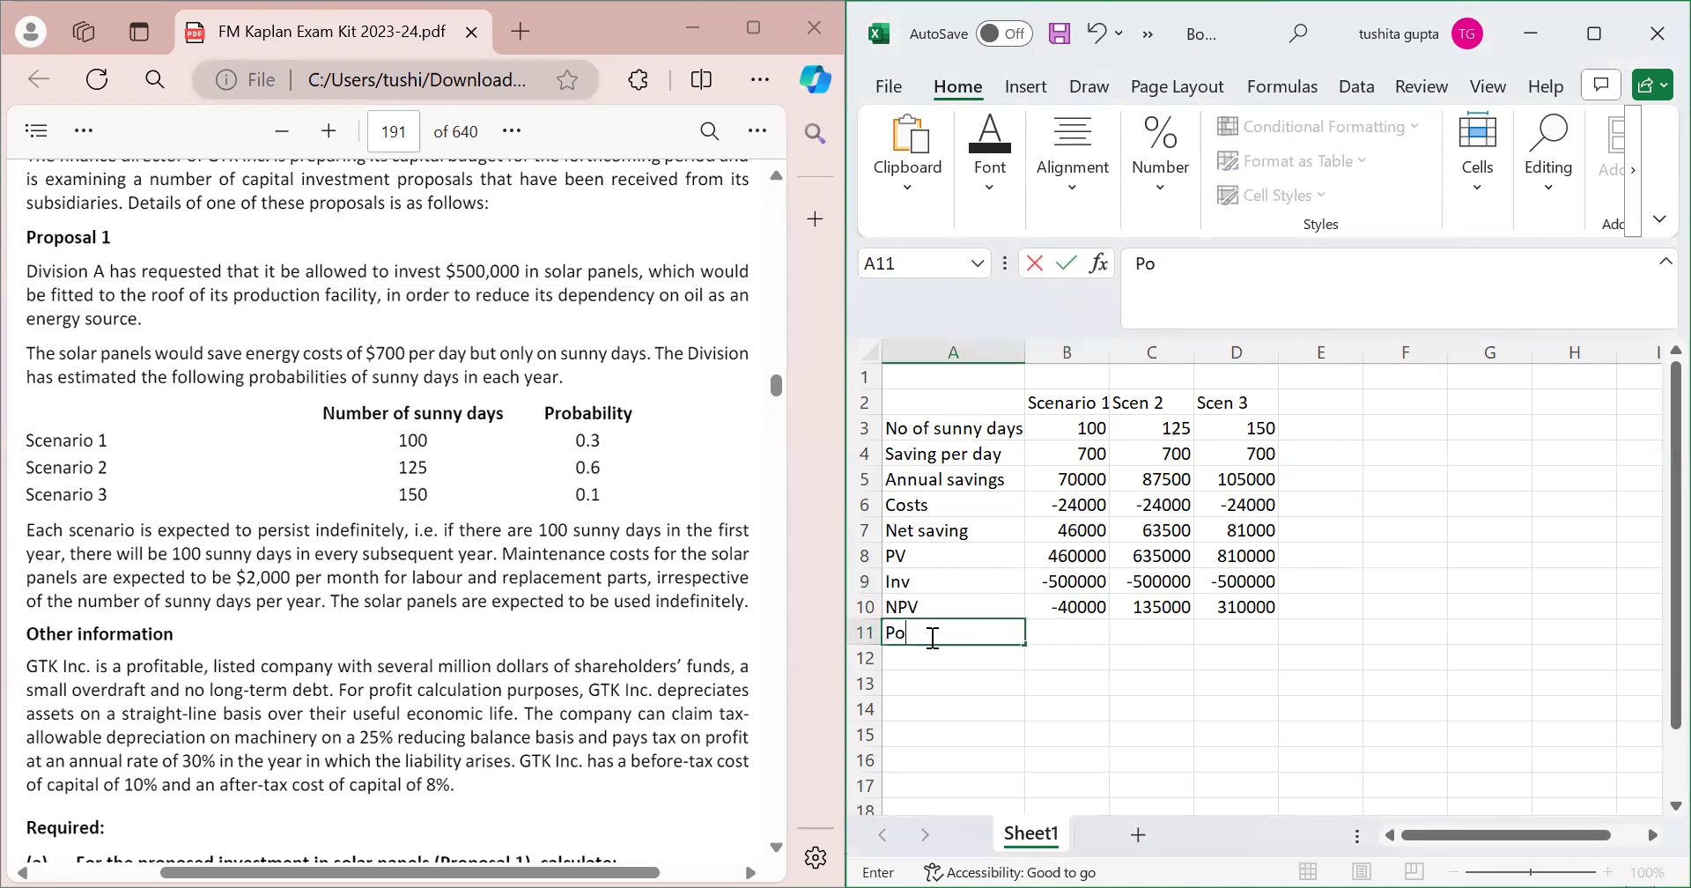
{"action": "key", "text": "BackSpace"}
{"action": "type", "text": "rob"}
{"action": "key", "text": "Tab"}
{"action": "type", "text": "0.3"}
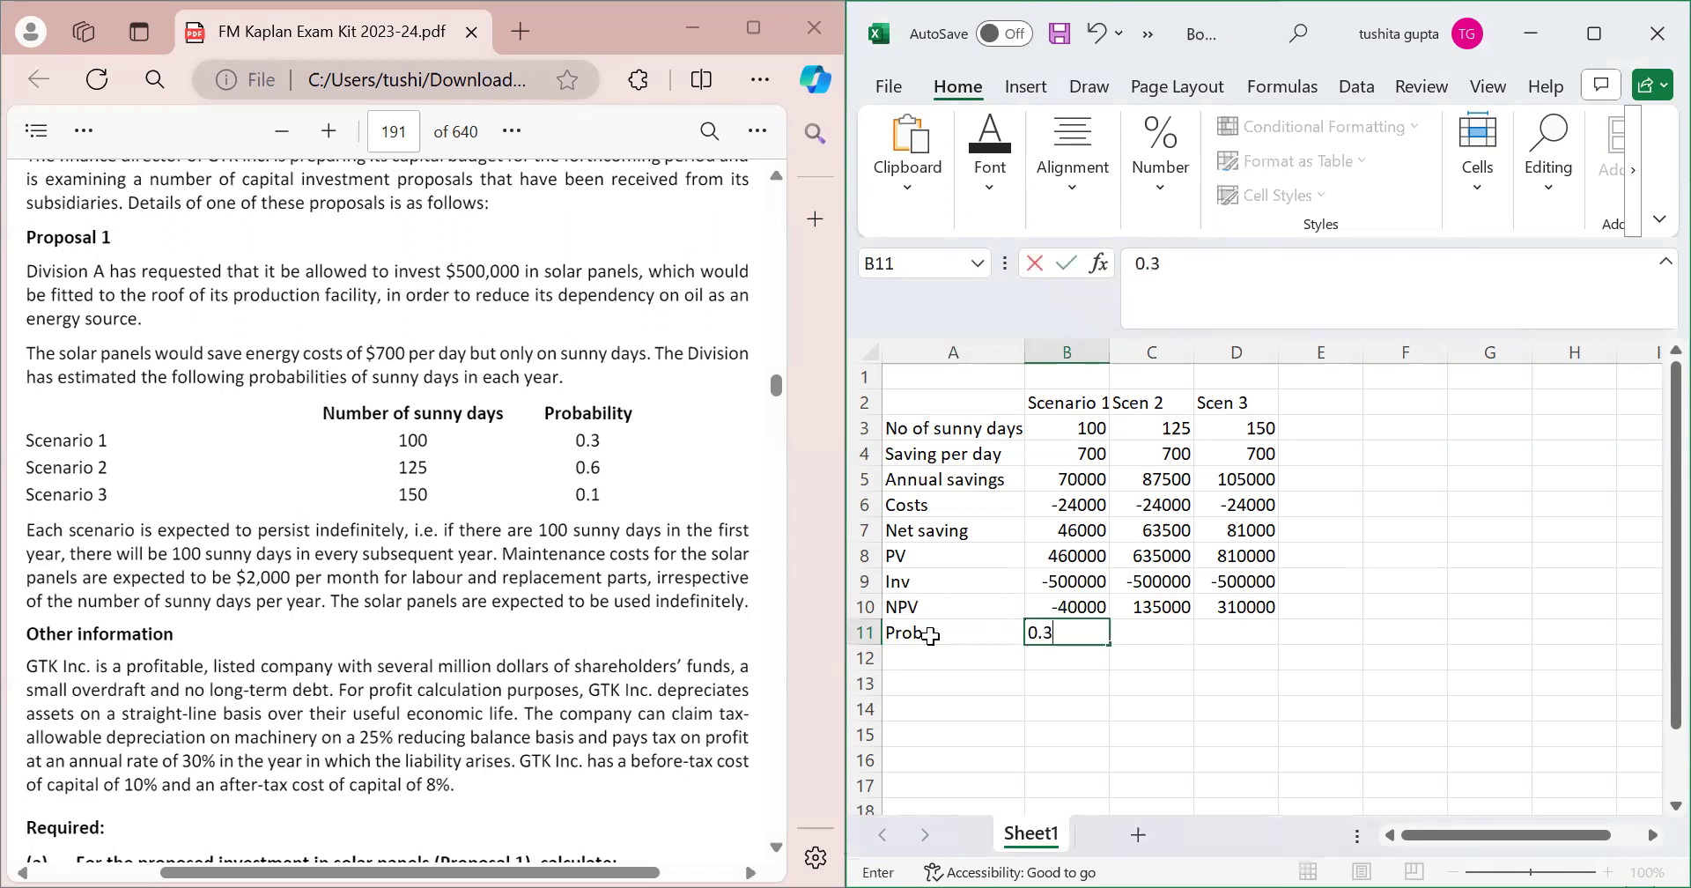
{"action": "key", "text": "Tab"}
{"action": "type", "text": "0.6"}
{"action": "key", "text": "Tab"}
{"action": "type", "text": "0.1"}
{"action": "key", "text": "Down"}
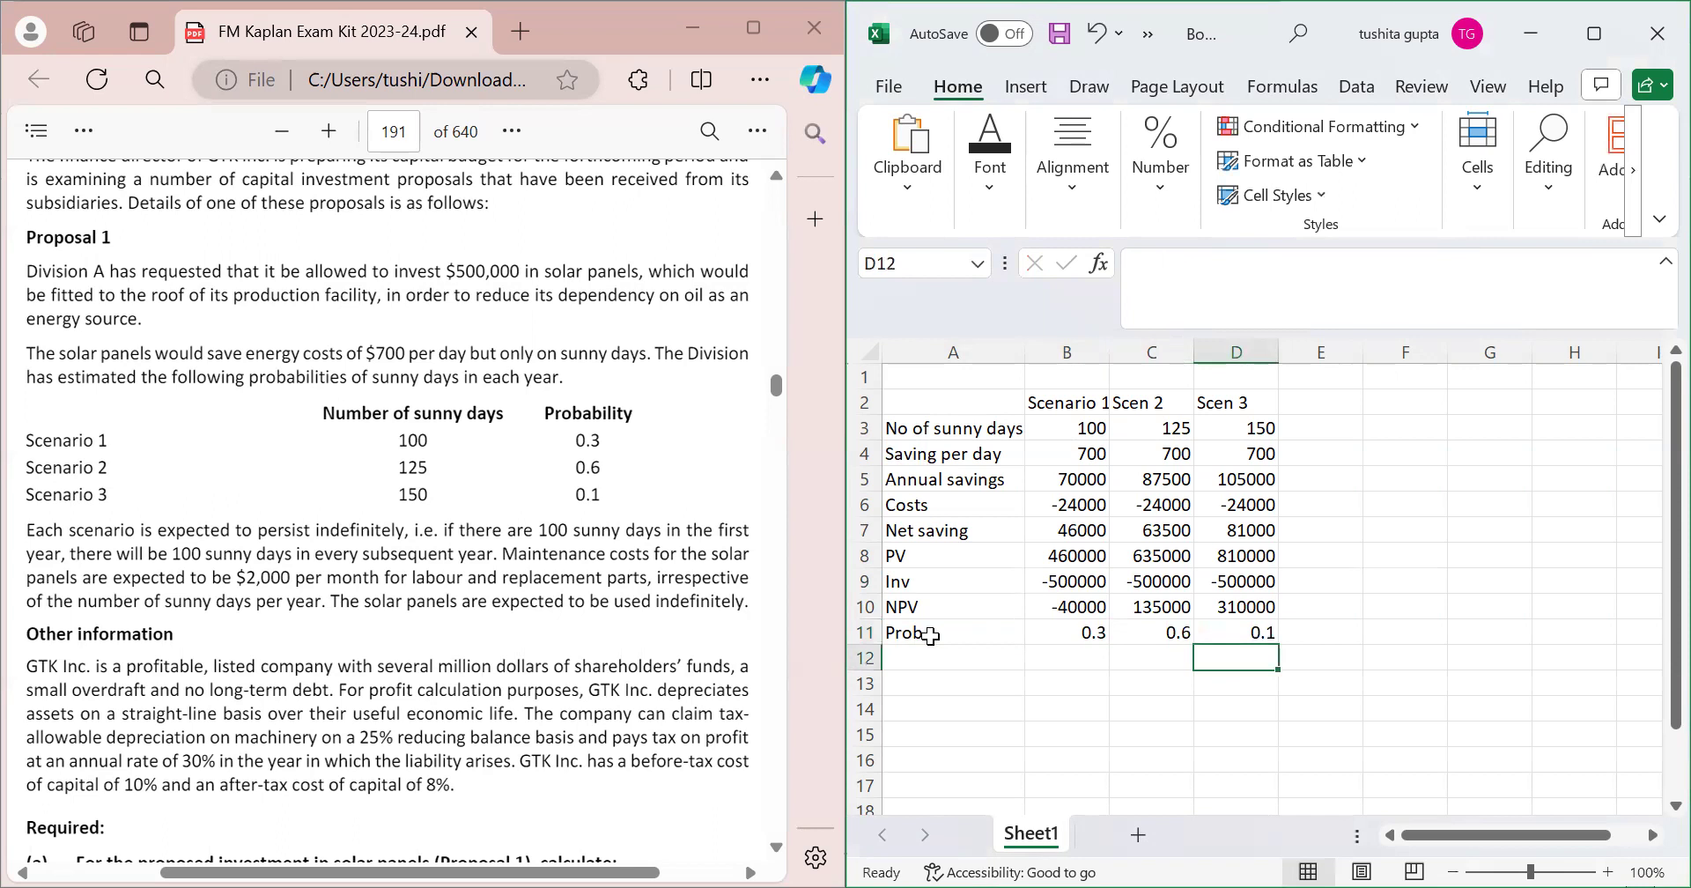
Label row 12 EV and enter =(B10*B11)+(C10*C11)+(D10*D11) in B12, giving 100000.
{"action": "key", "text": "Left"}
{"action": "key", "text": "Left"}
{"action": "key", "text": "Left"}
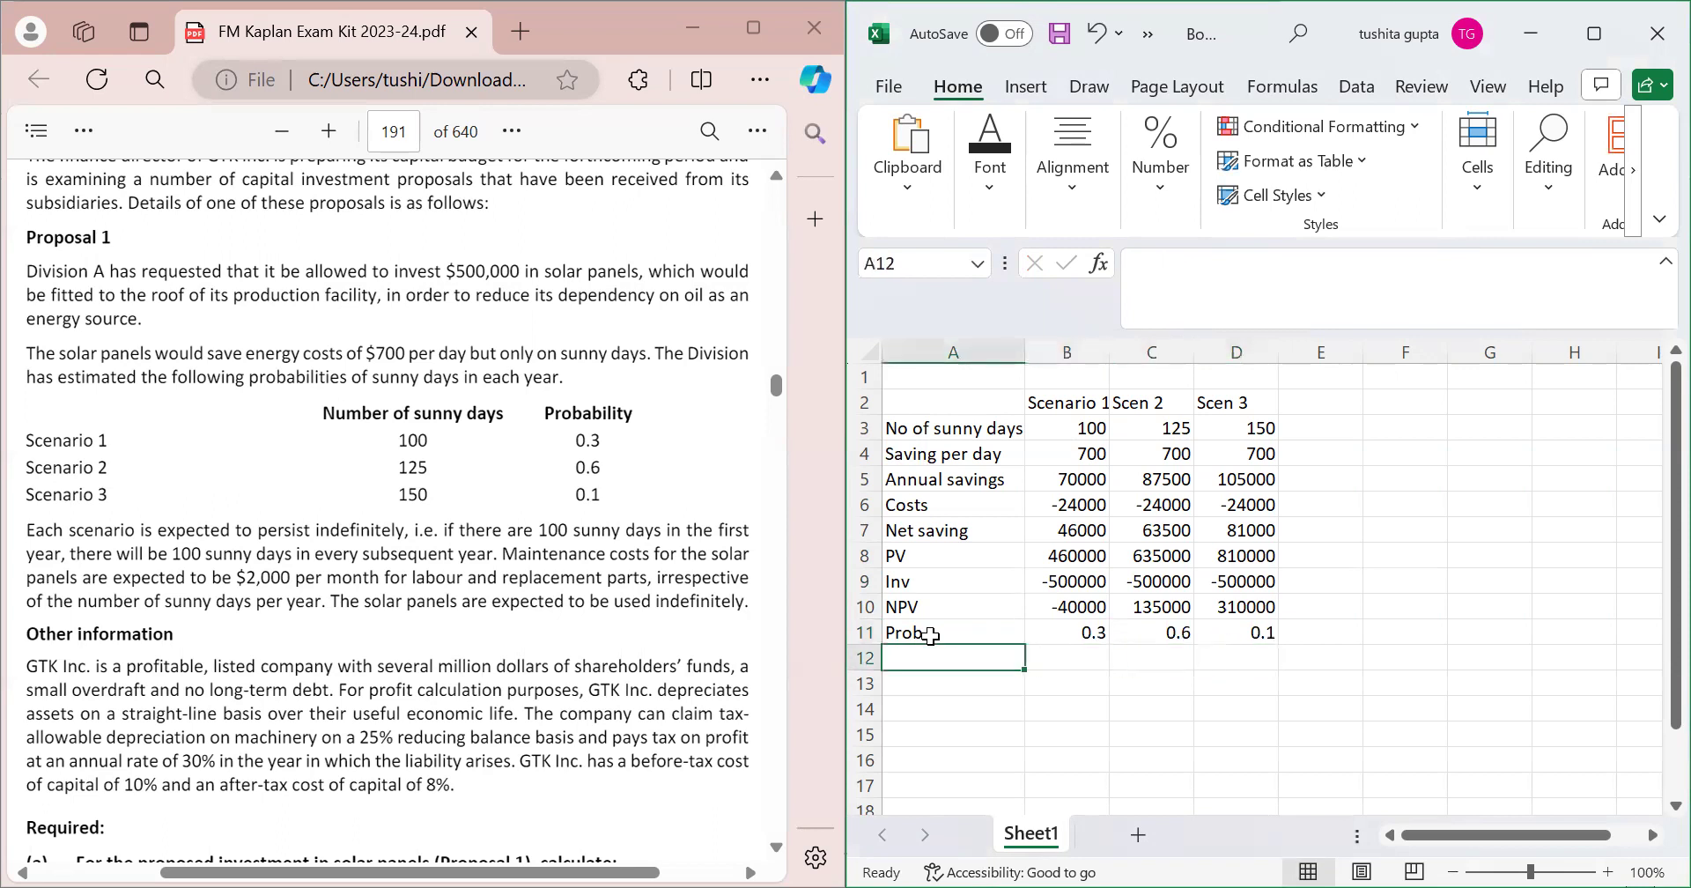
{"action": "type", "text": "EV"}
{"action": "key", "text": "Tab"}
{"action": "type", "text": "=("}
{"action": "left_click", "coordinate": [1048, 615]}
{"action": "type", "text": "*"}
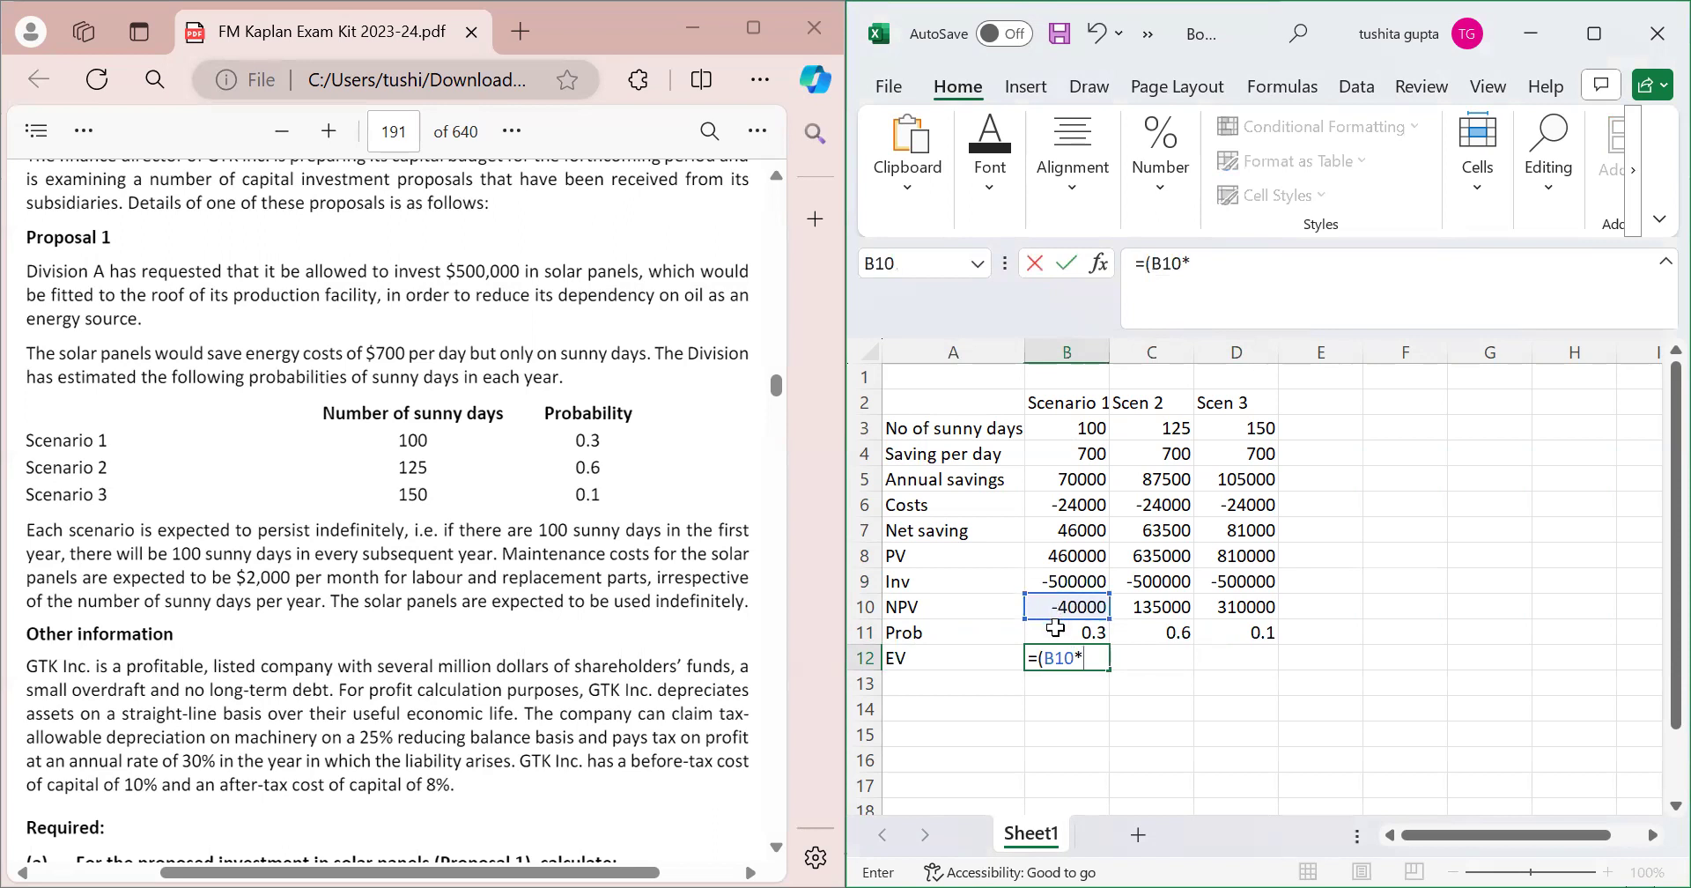
{"action": "left_click", "coordinate": [1055, 628]}
{"action": "type", "text": ")+("}
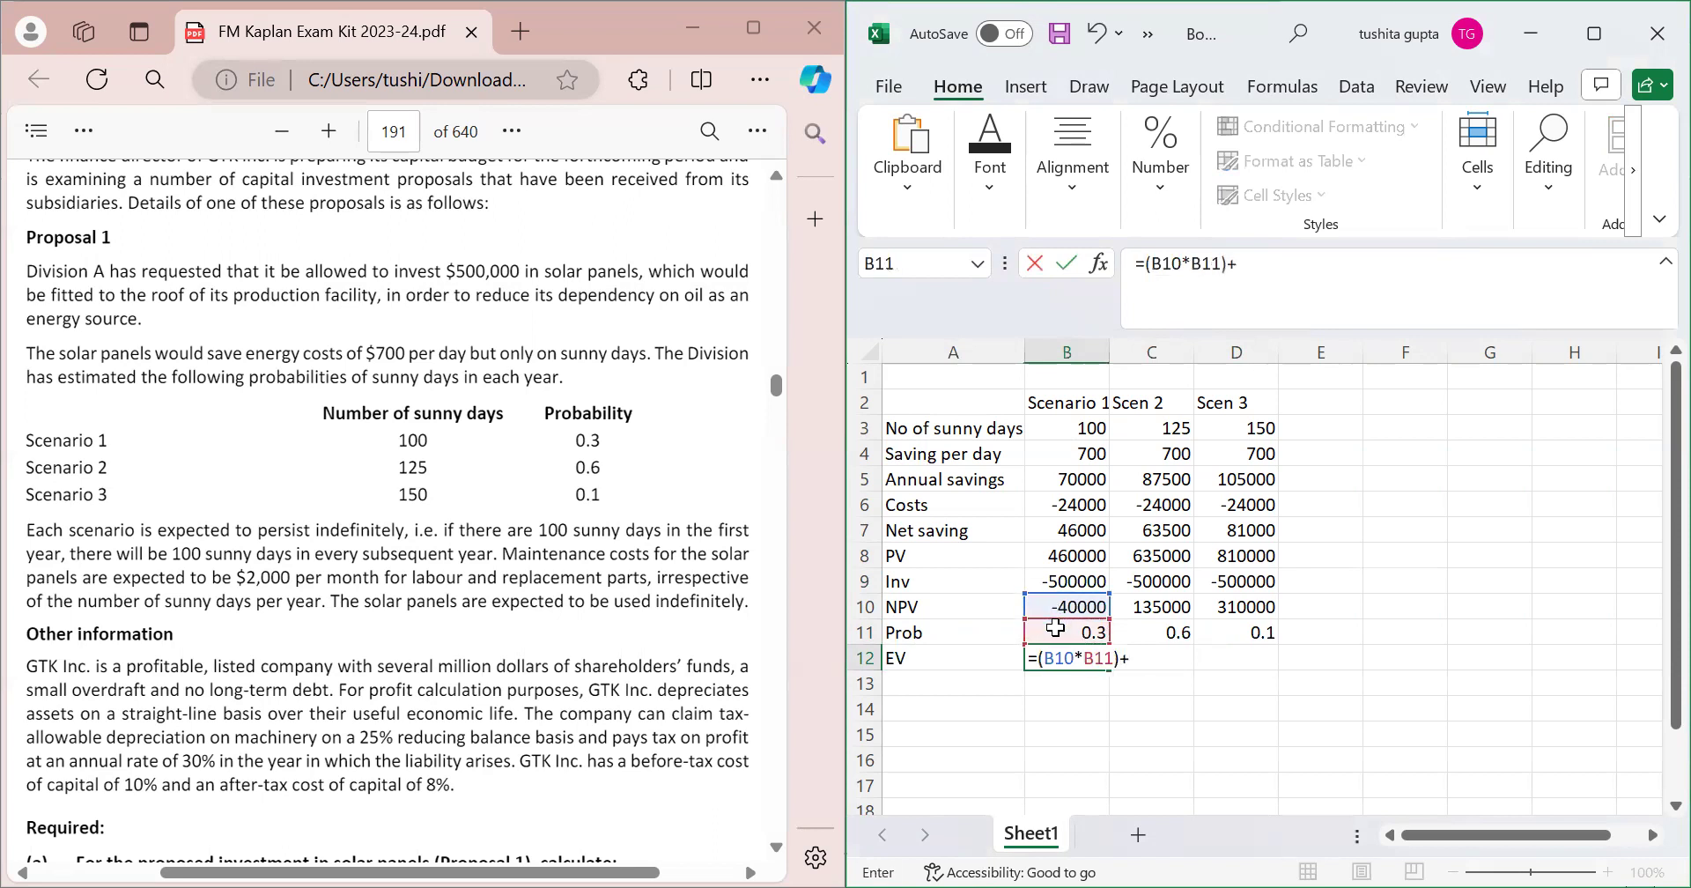
{"action": "left_click", "coordinate": [1139, 604]}
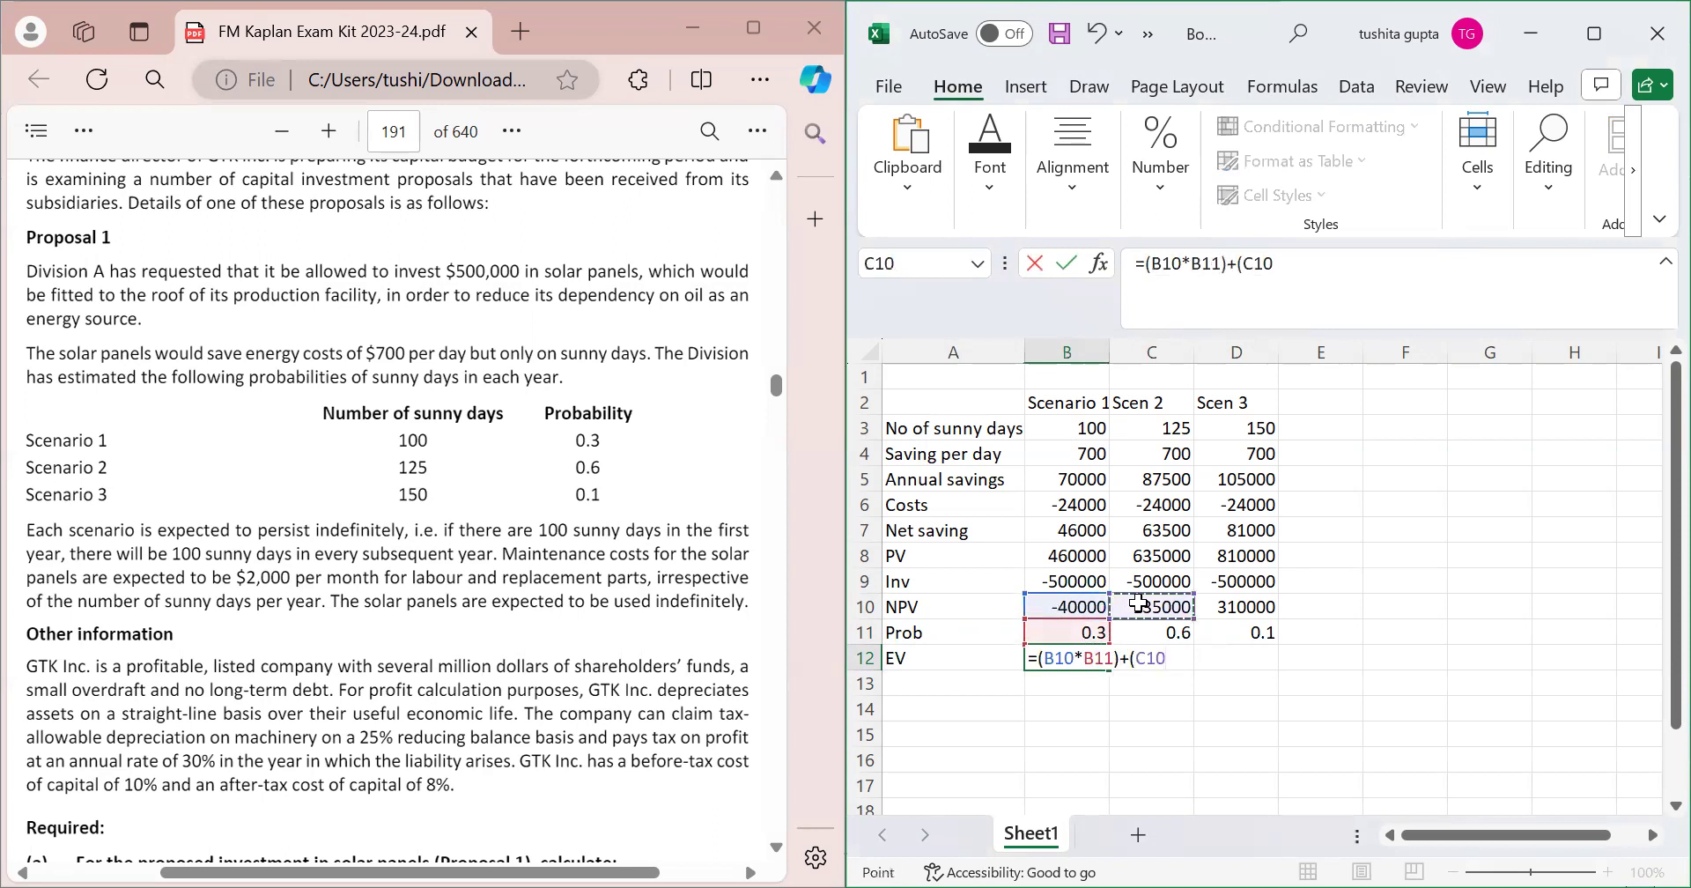
{"action": "type", "text": "*"}
{"action": "left_click", "coordinate": [1144, 630]}
{"action": "type", "text": ")+("}
{"action": "left_click", "coordinate": [1221, 606]}
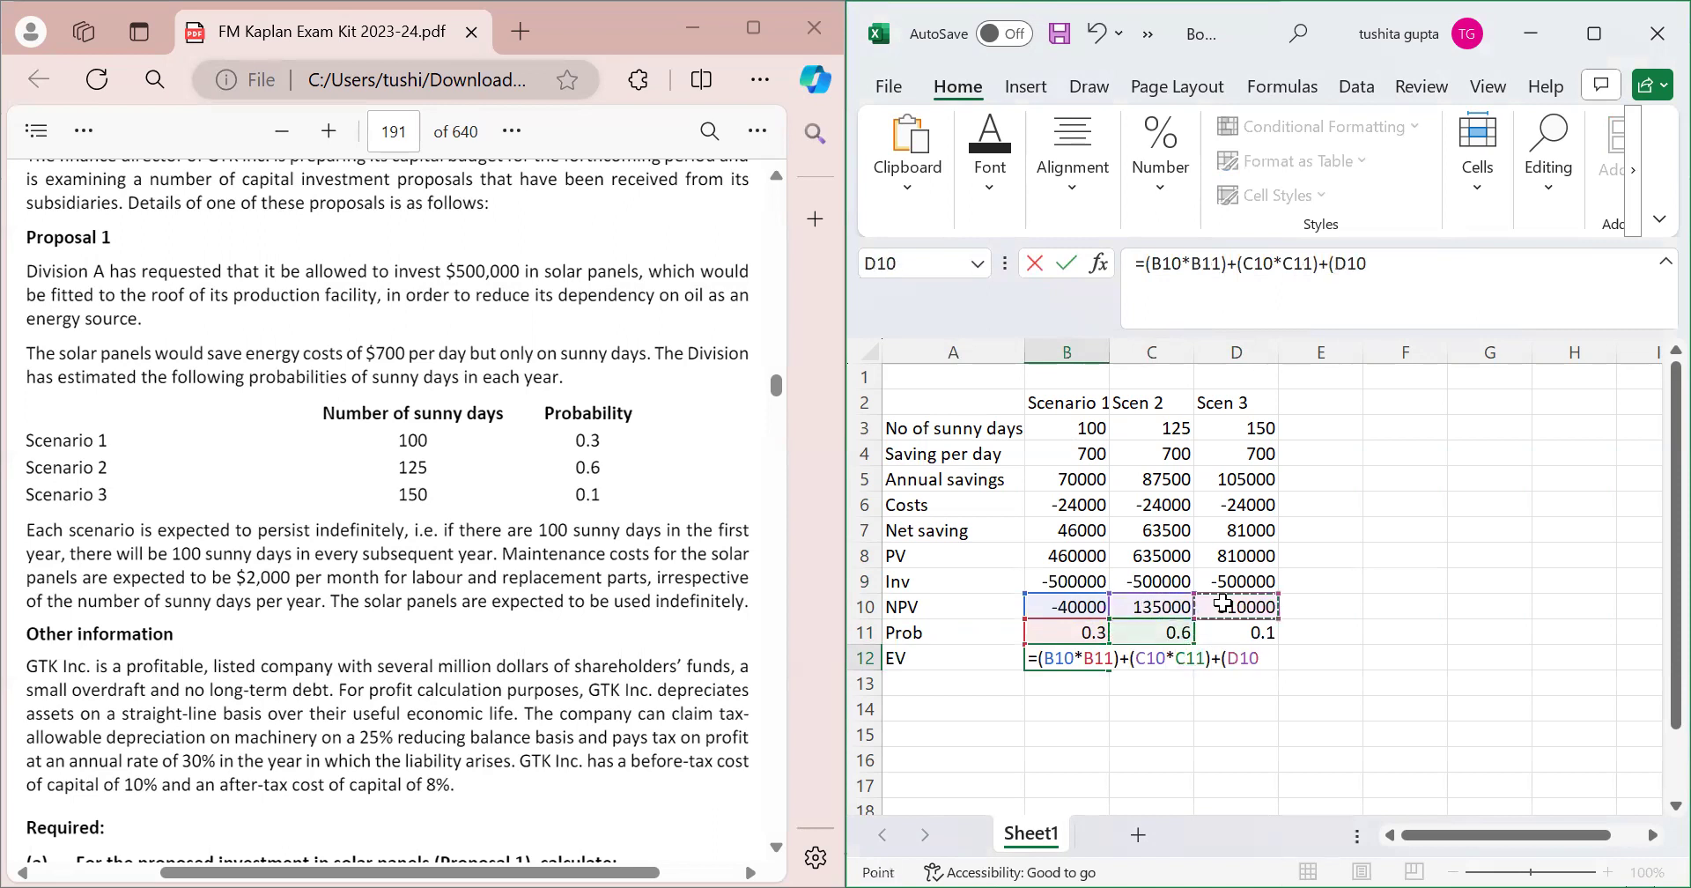
{"action": "type", "text": "*"}
{"action": "left_click", "coordinate": [1224, 632]}
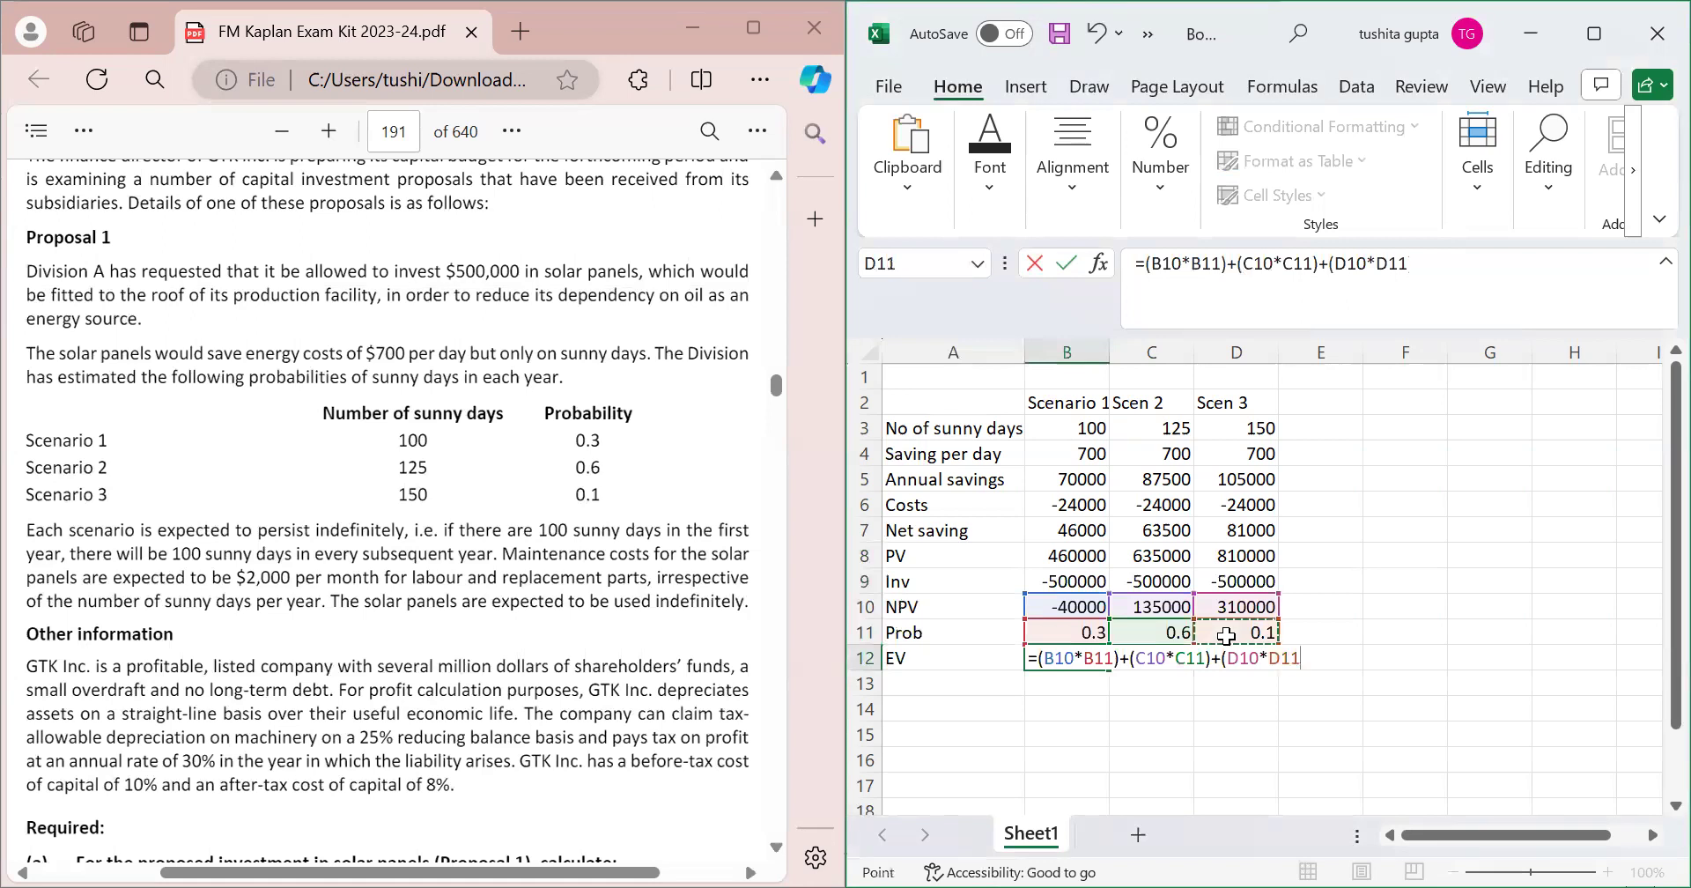
{"action": "type", "text": ")"}
{"action": "key", "text": "Return"}
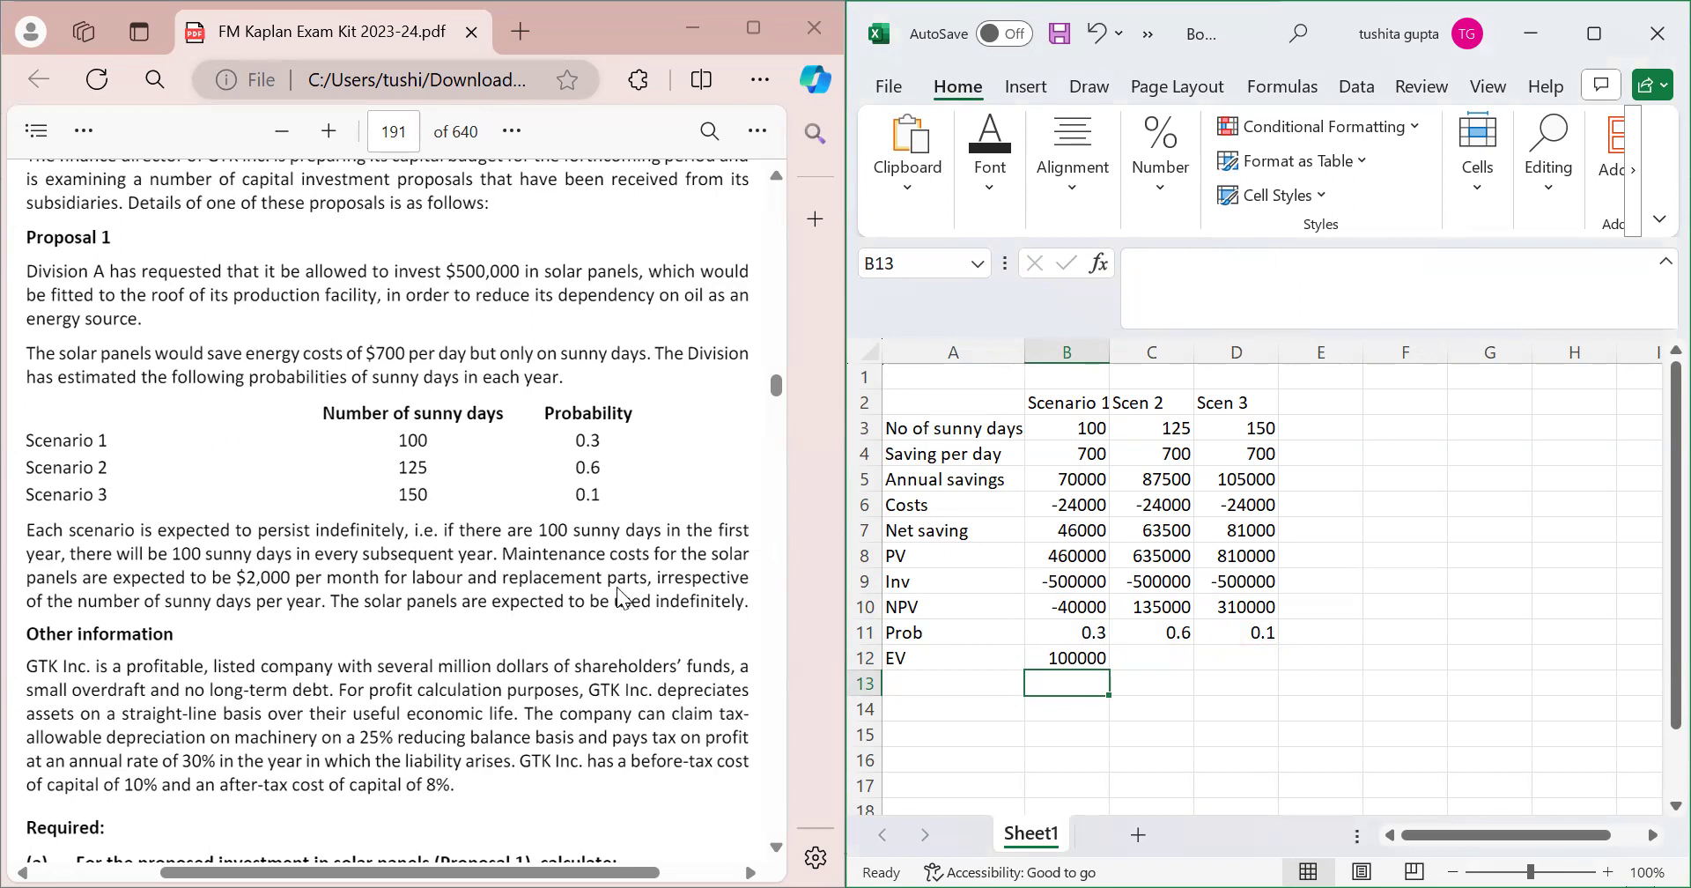
Scroll the PDF in Edge down to the question's Required section.
{"action": "scroll", "coordinate": [620, 599], "scroll_direction": "down", "scroll_amount": 3}
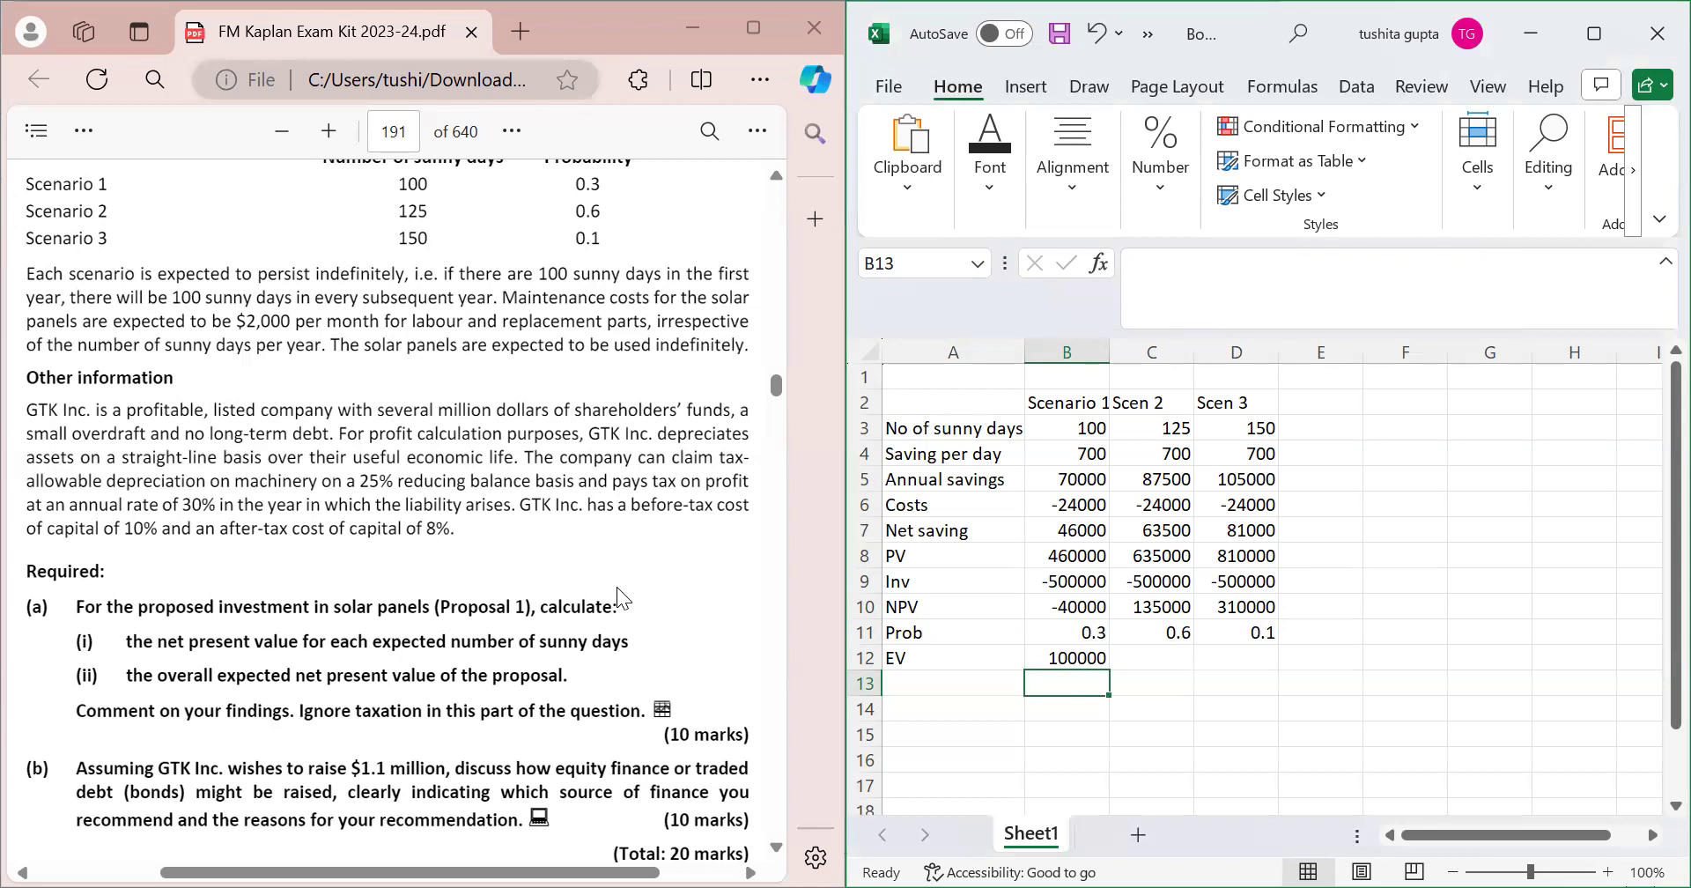
{"action": "scroll", "coordinate": [305, 551], "scroll_direction": "down", "scroll_amount": 3}
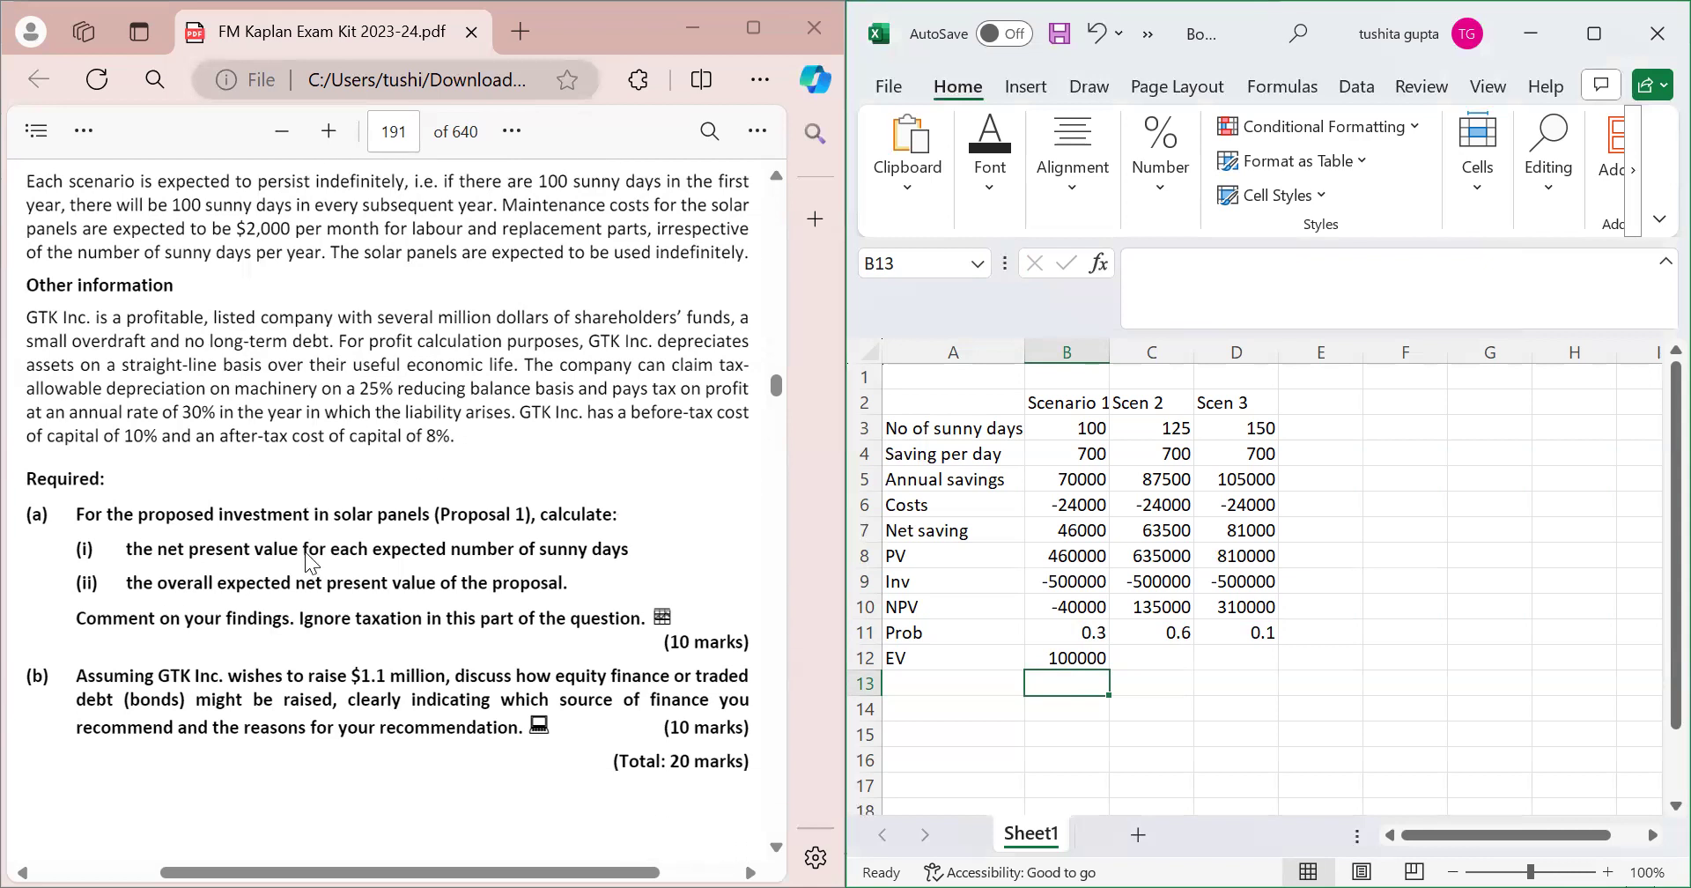